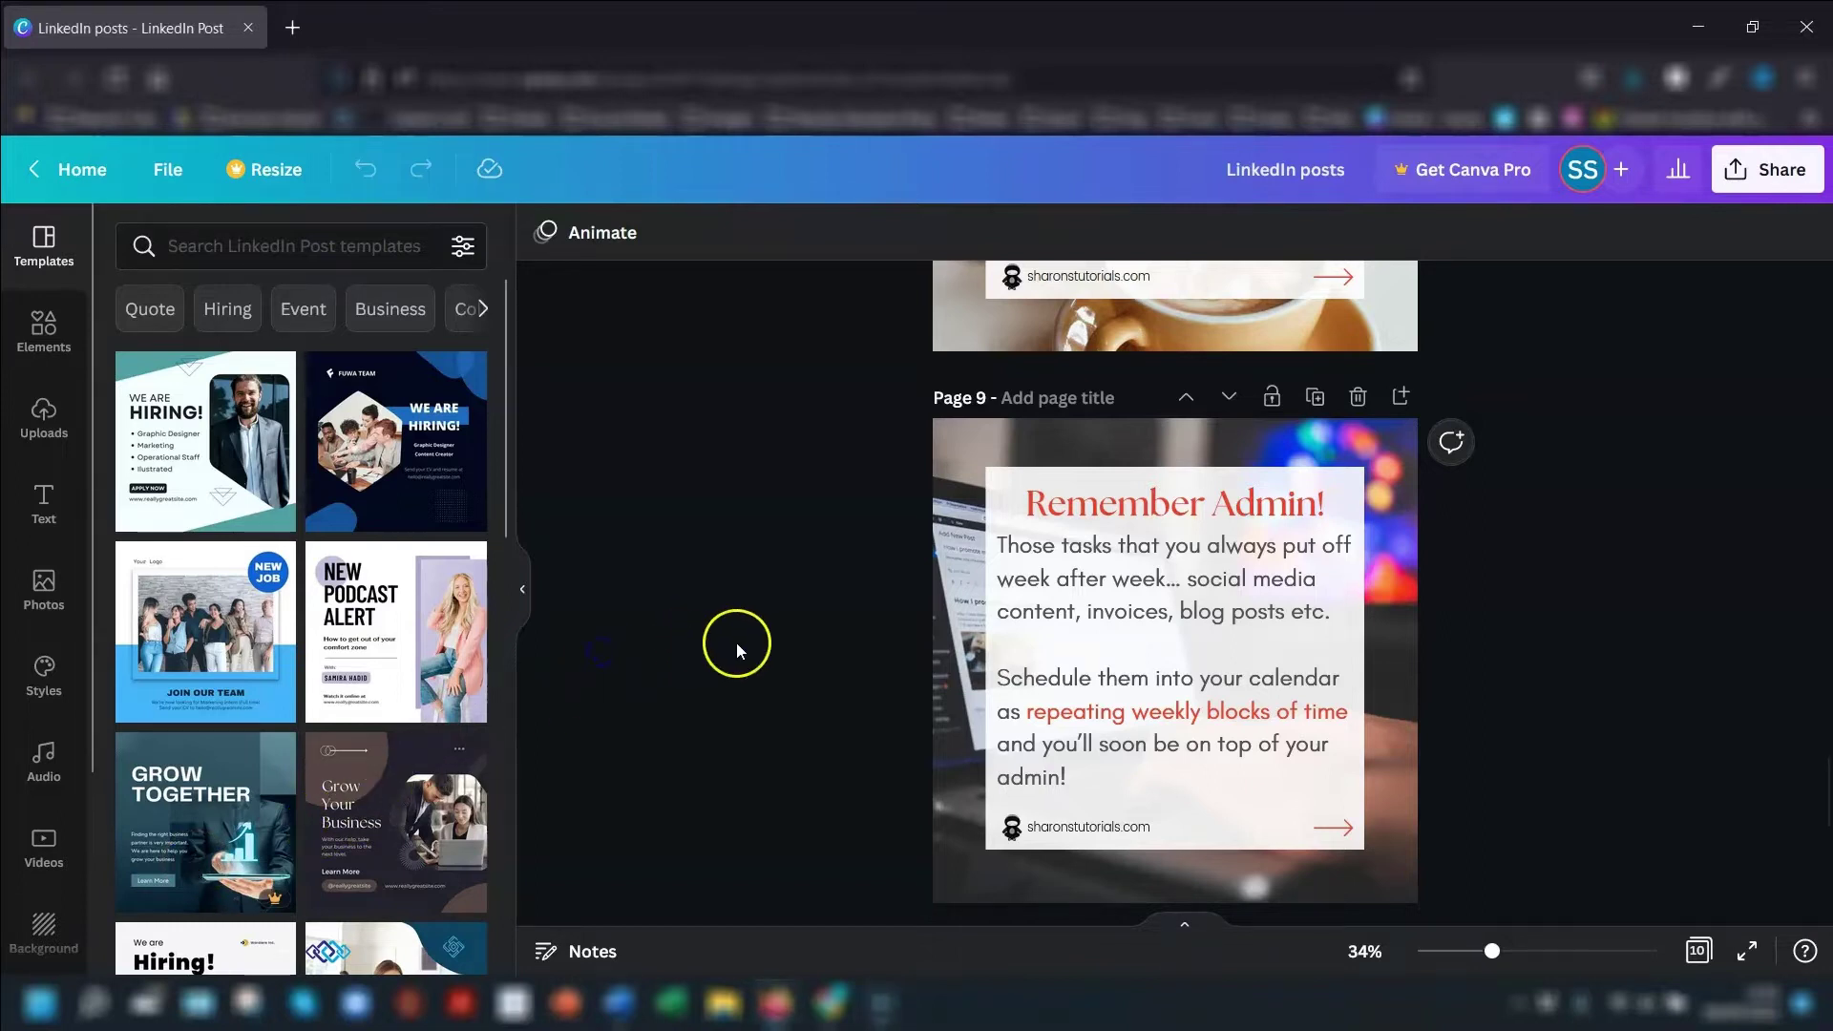
# Look through the final pages of the design, down to the "More Tips" page
pyautogui.scroll(2, 746, 632)
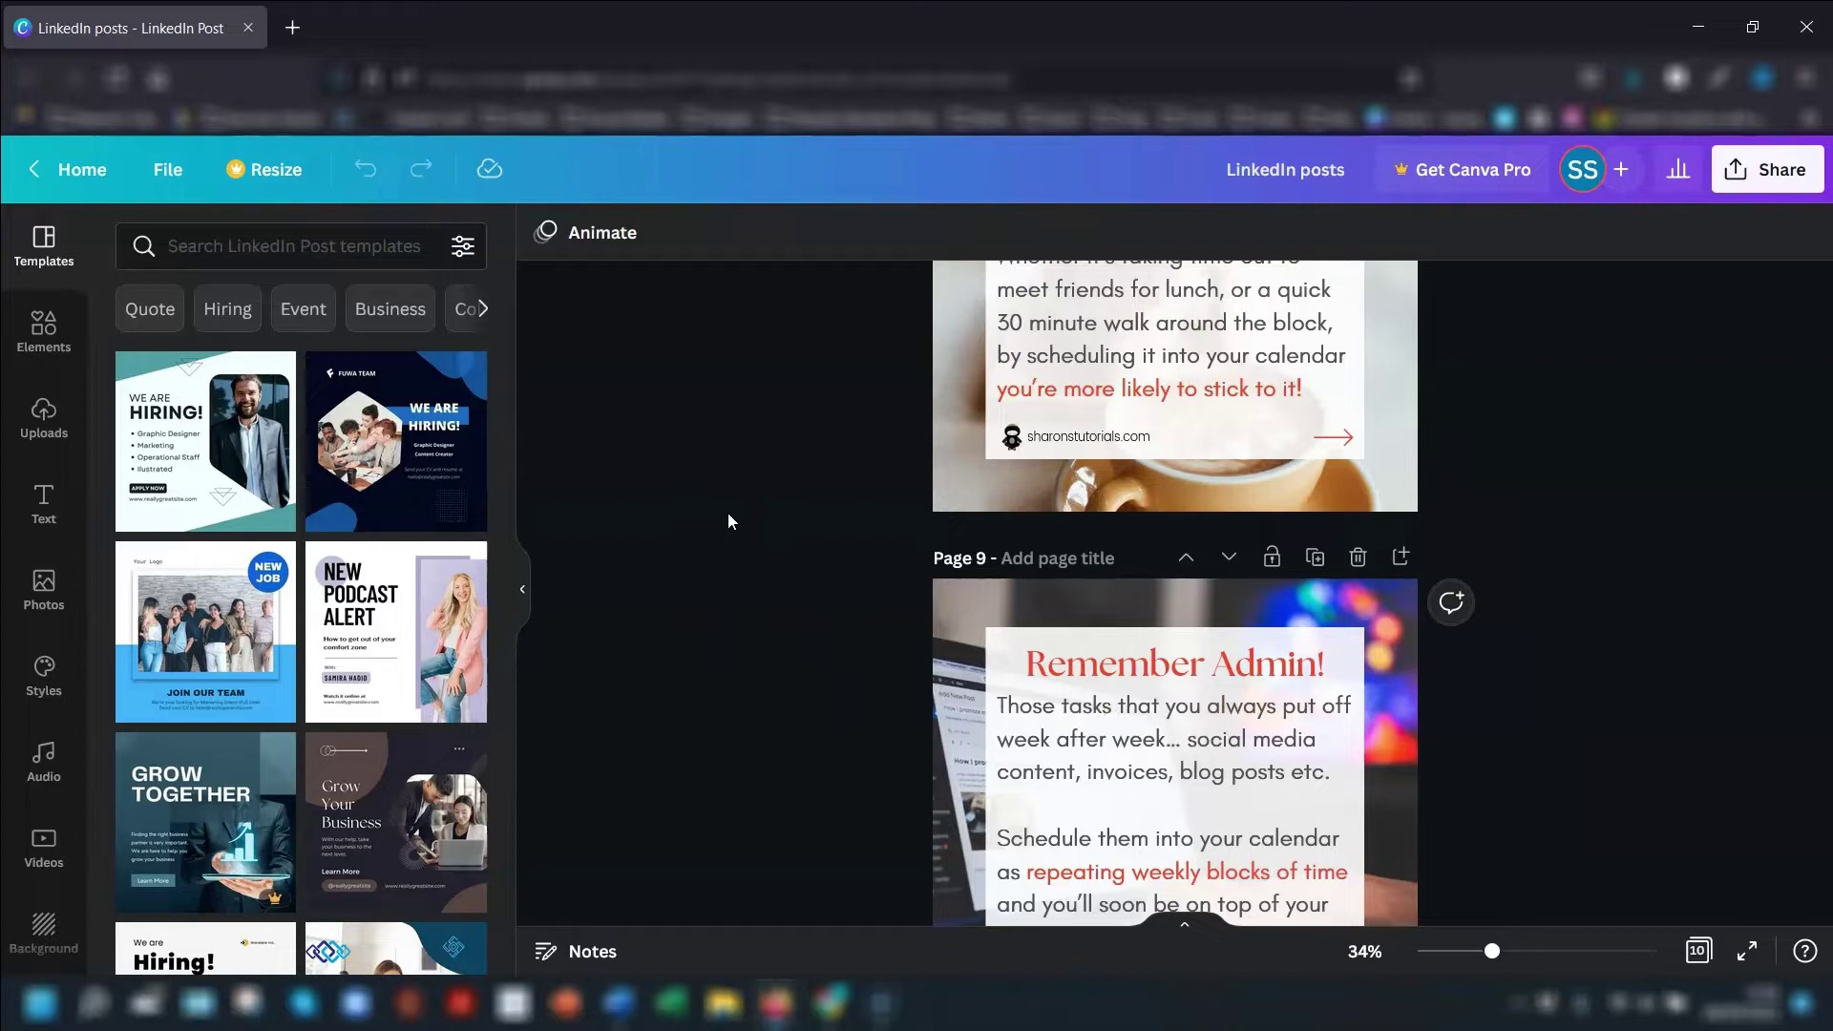
pyautogui.scroll(10, 731, 495)
pyautogui.scroll(-10, 731, 495)
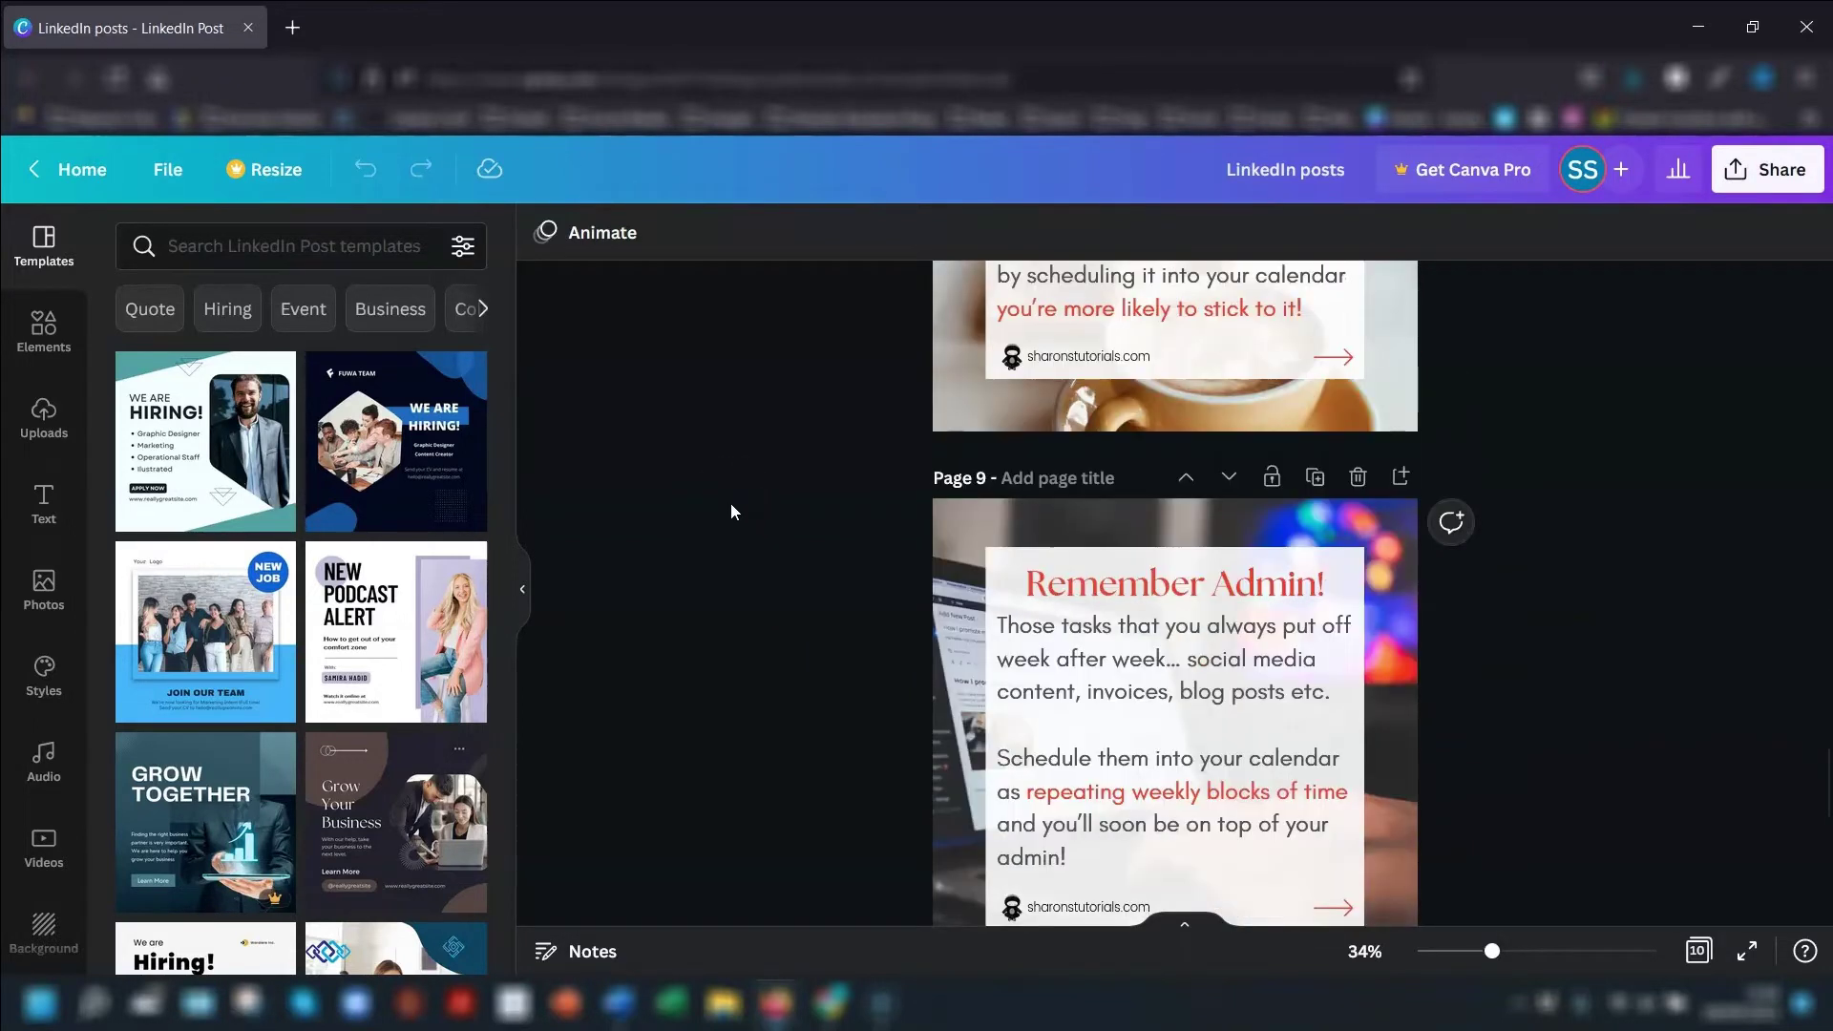
pyautogui.scroll(2, 731, 502)
pyautogui.scroll(-6, 730, 502)
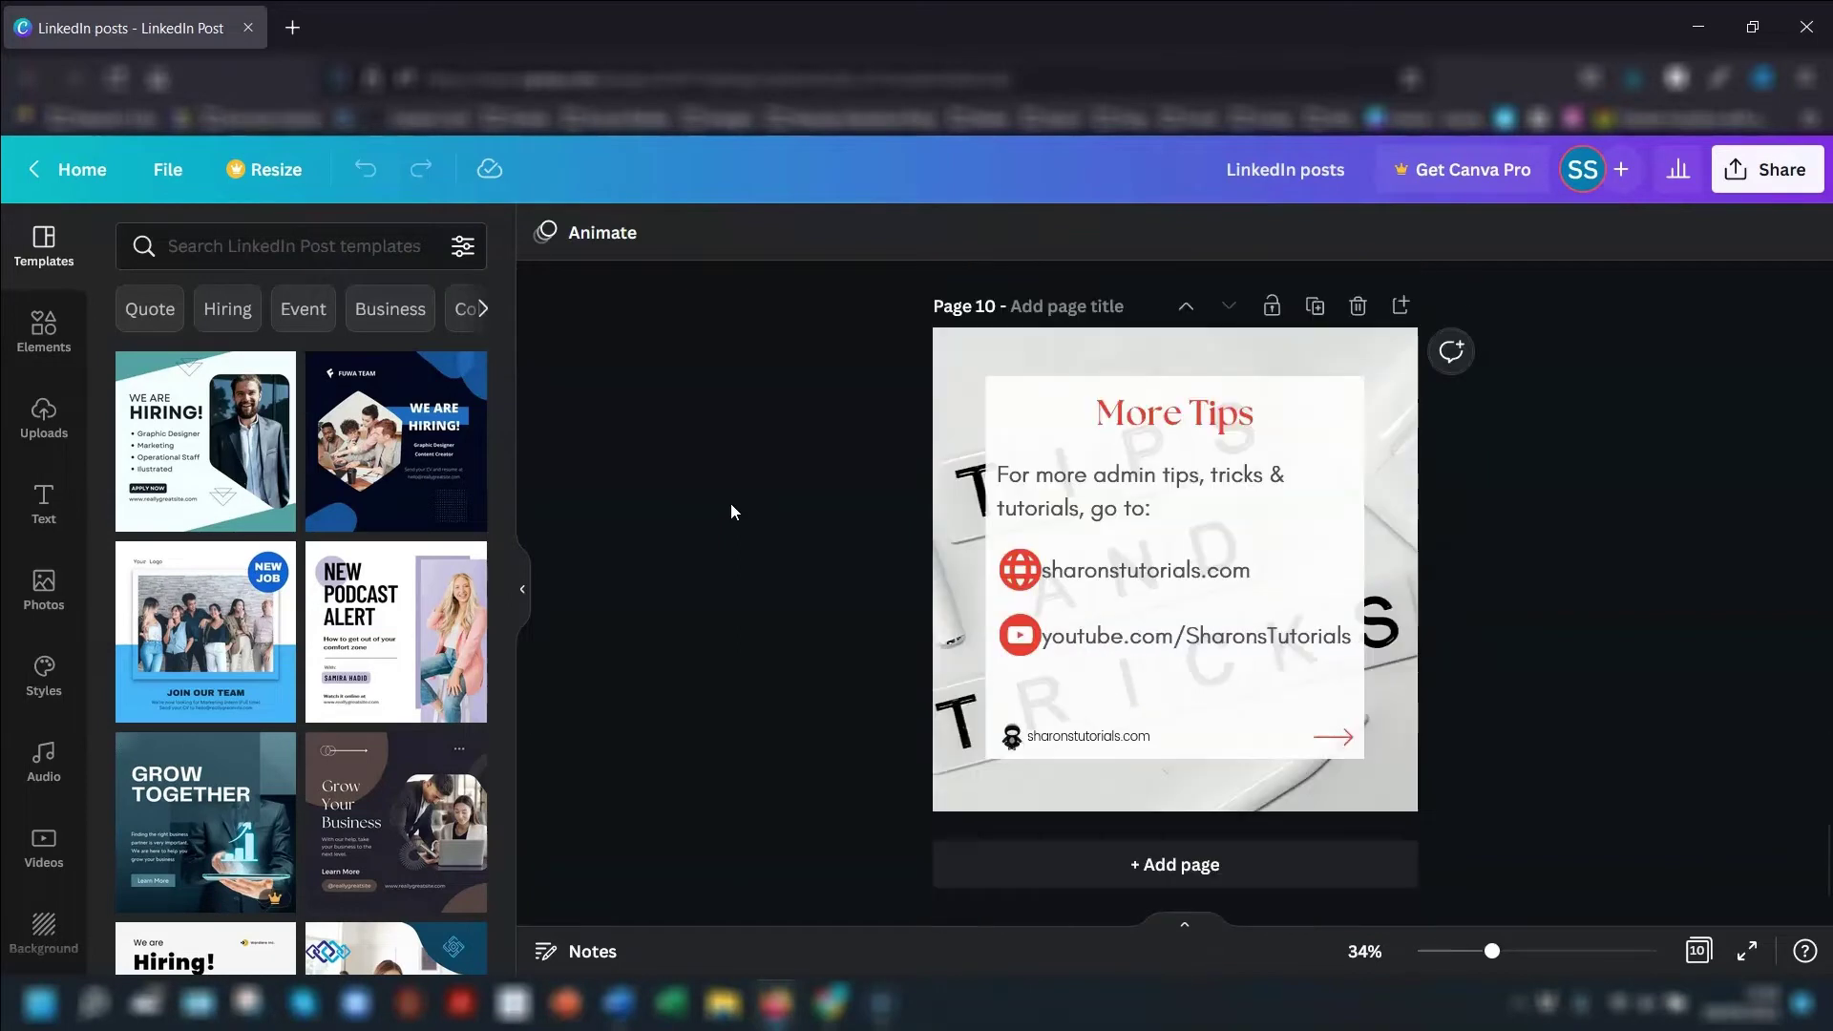
pyautogui.scroll(2, 732, 506)
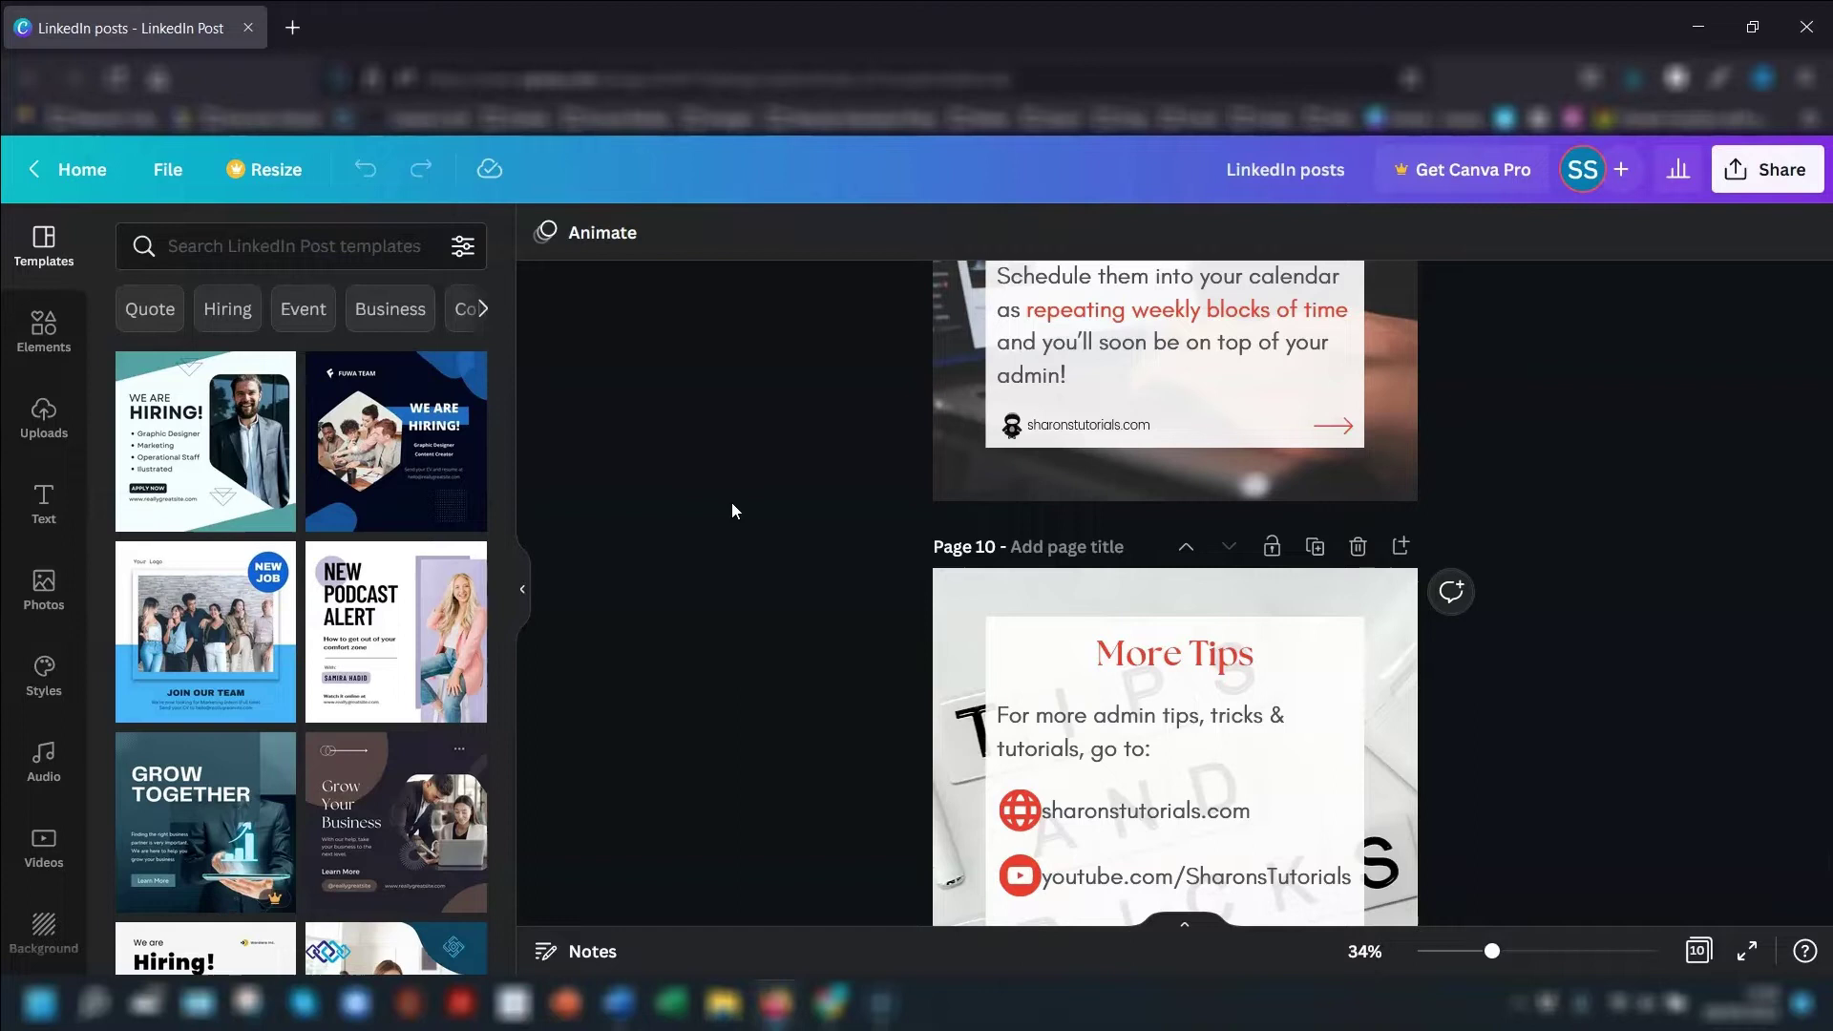
pyautogui.scroll(2, 731, 502)
# Clear the all-pages selection in the download settings and look through the list of individual pages
pyautogui.click(1753, 169)
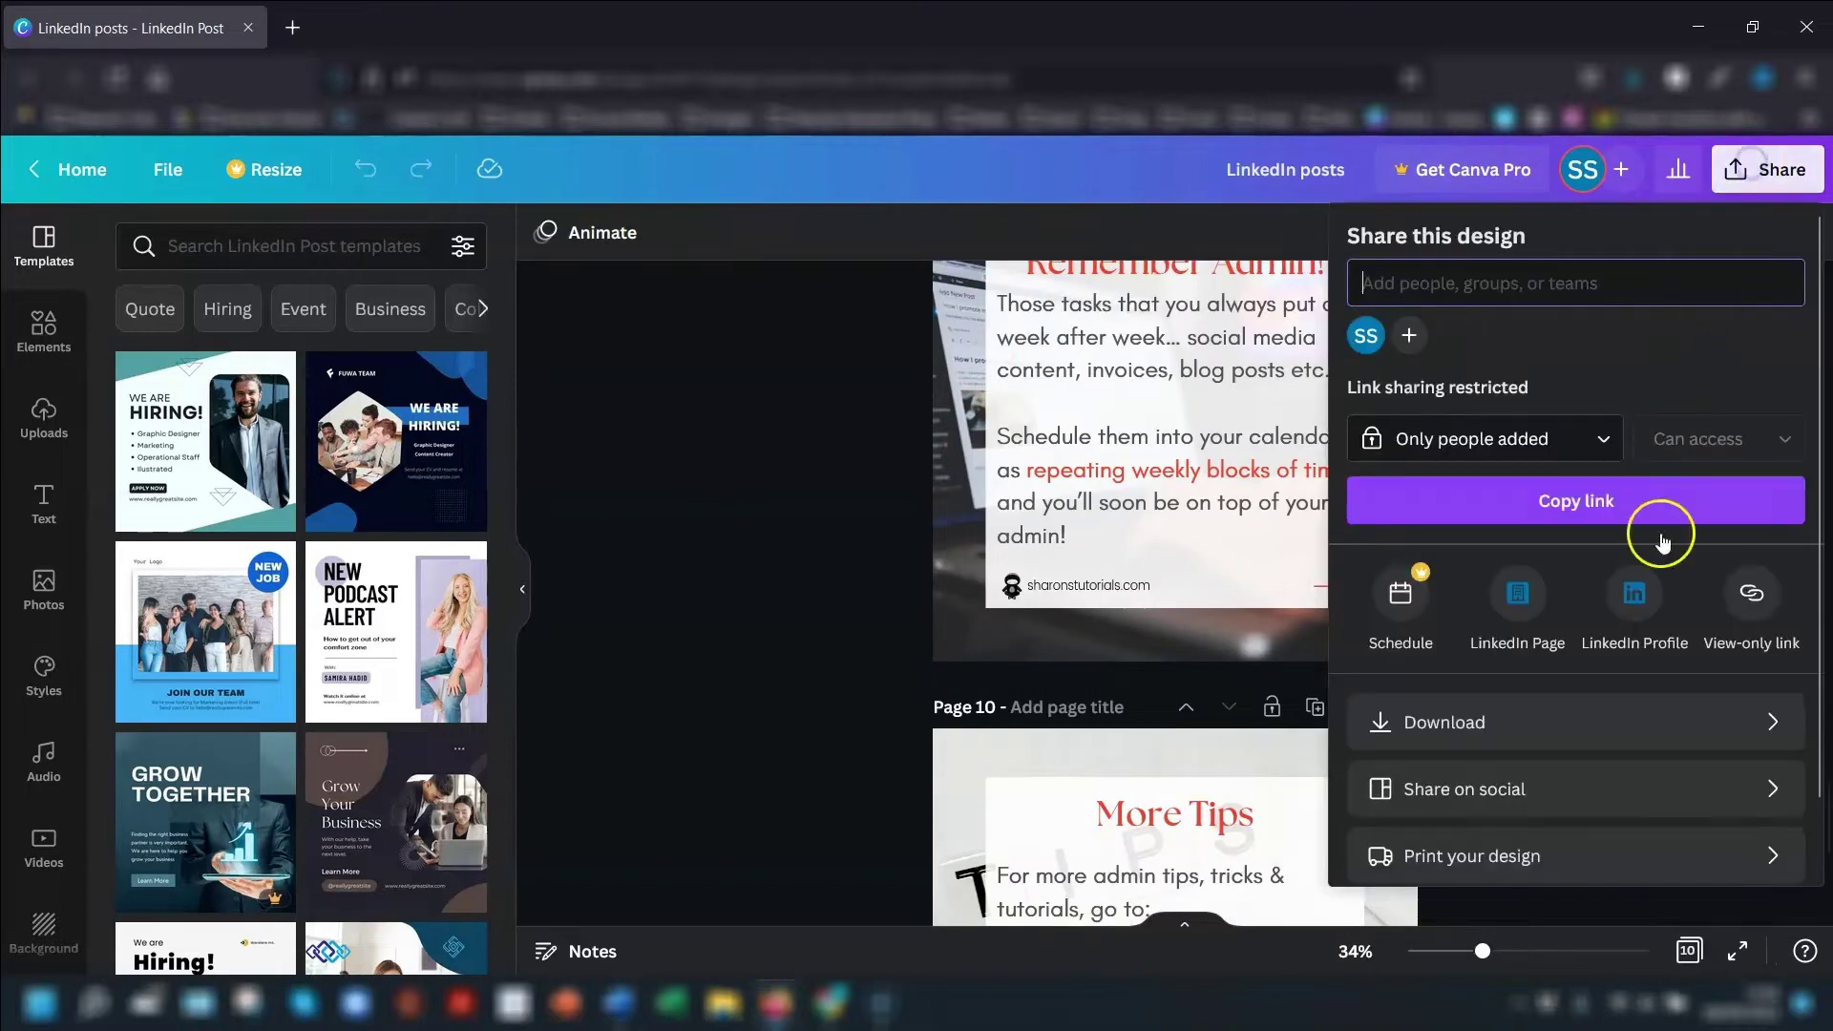
pyautogui.click(1698, 720)
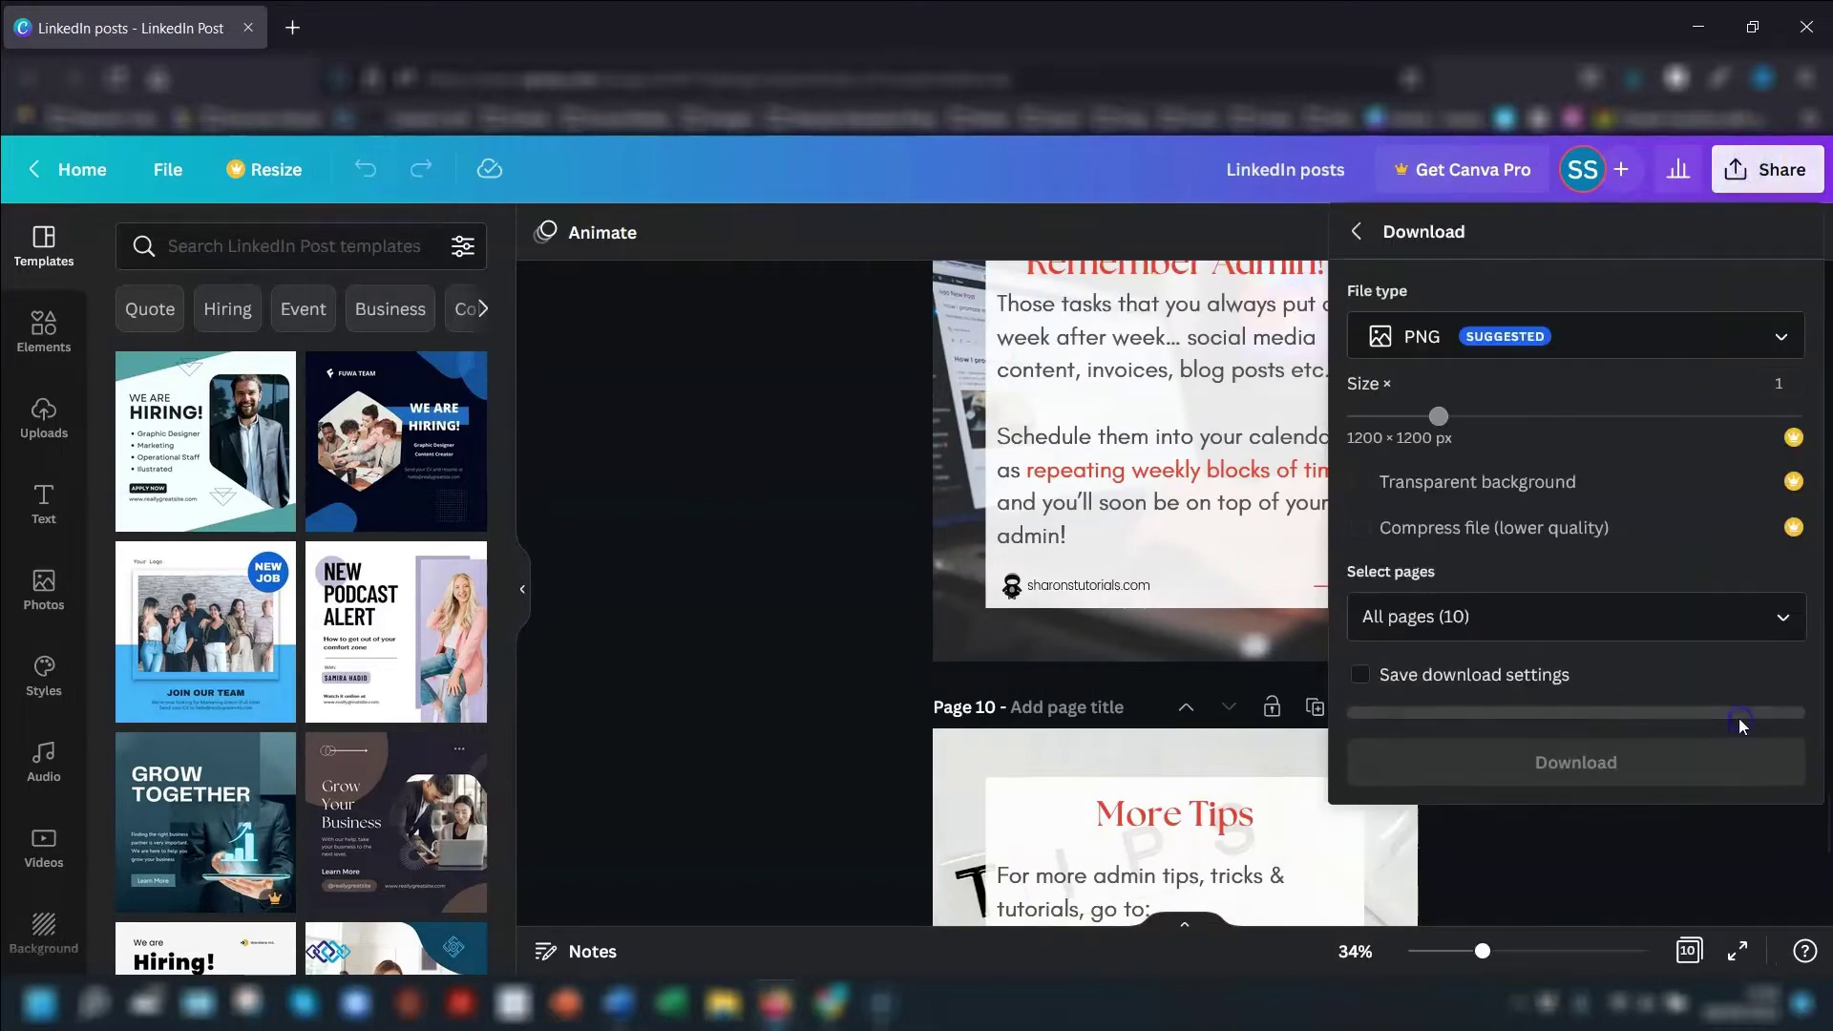
pyautogui.click(1782, 616)
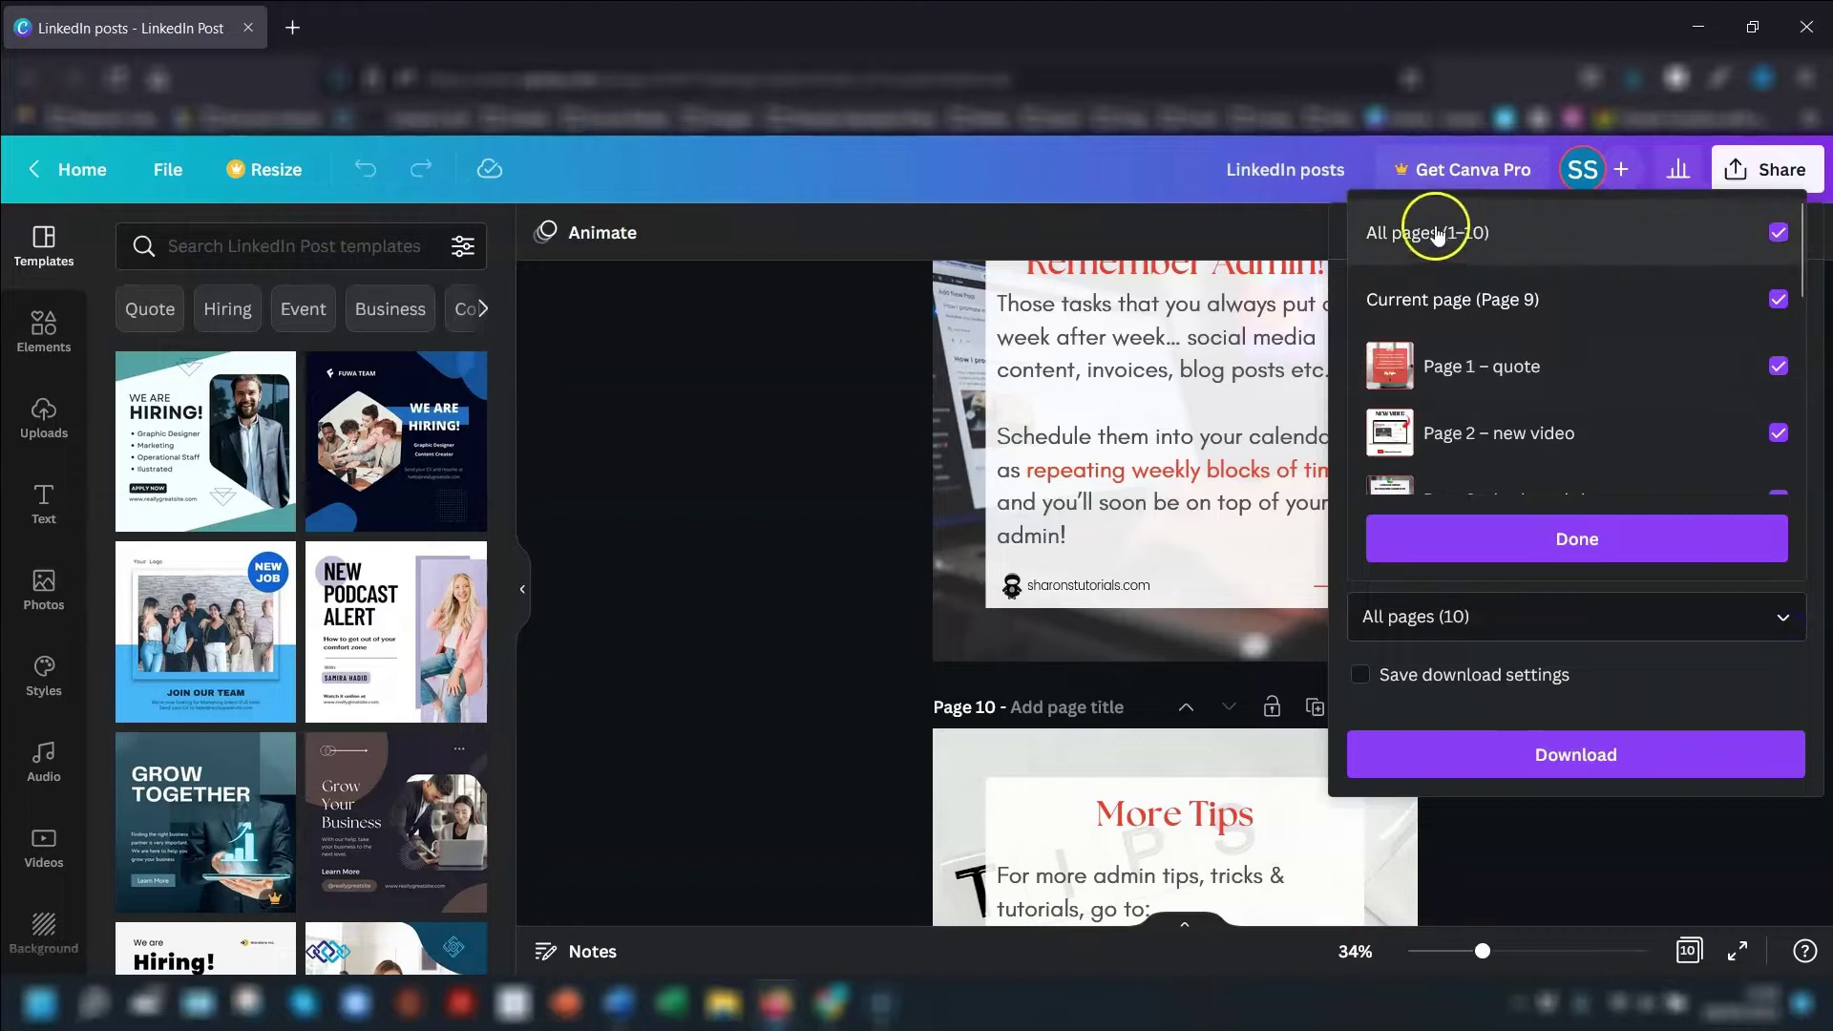
pyautogui.click(1777, 233)
pyautogui.scroll(-5, 1672, 399)
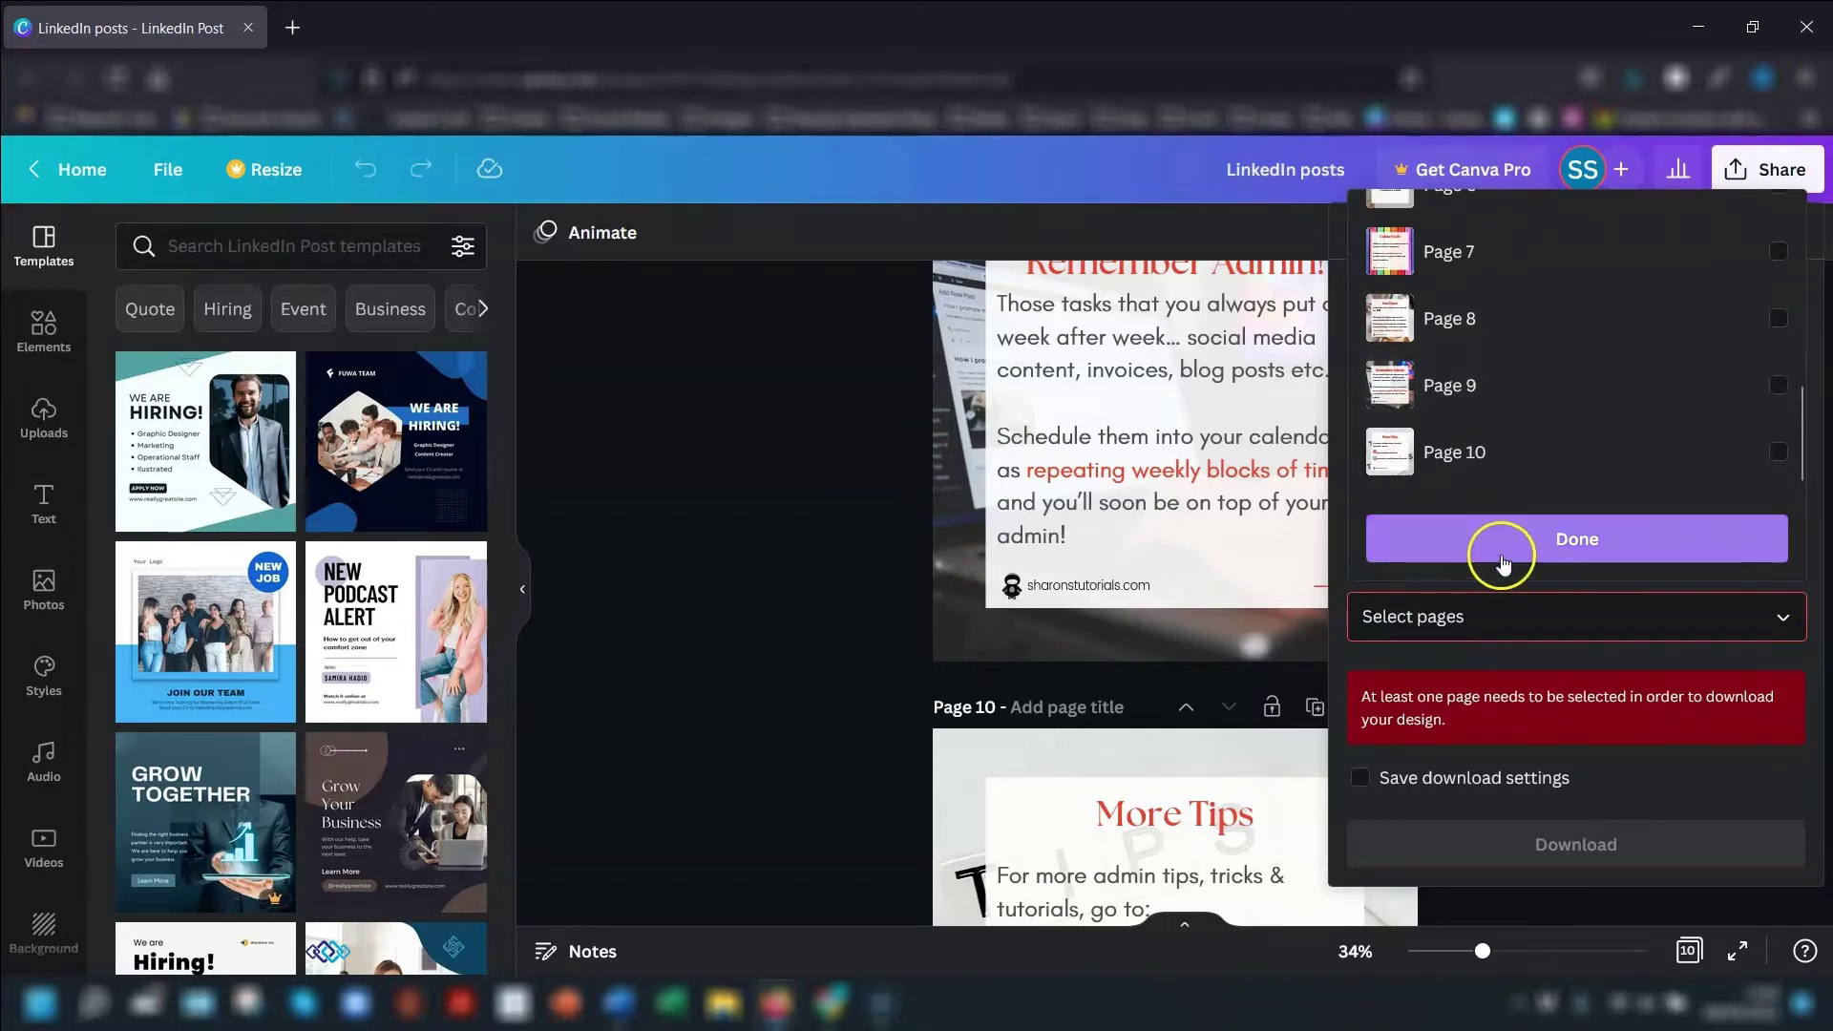
pyautogui.click(800, 460)
pyautogui.click(1054, 511)
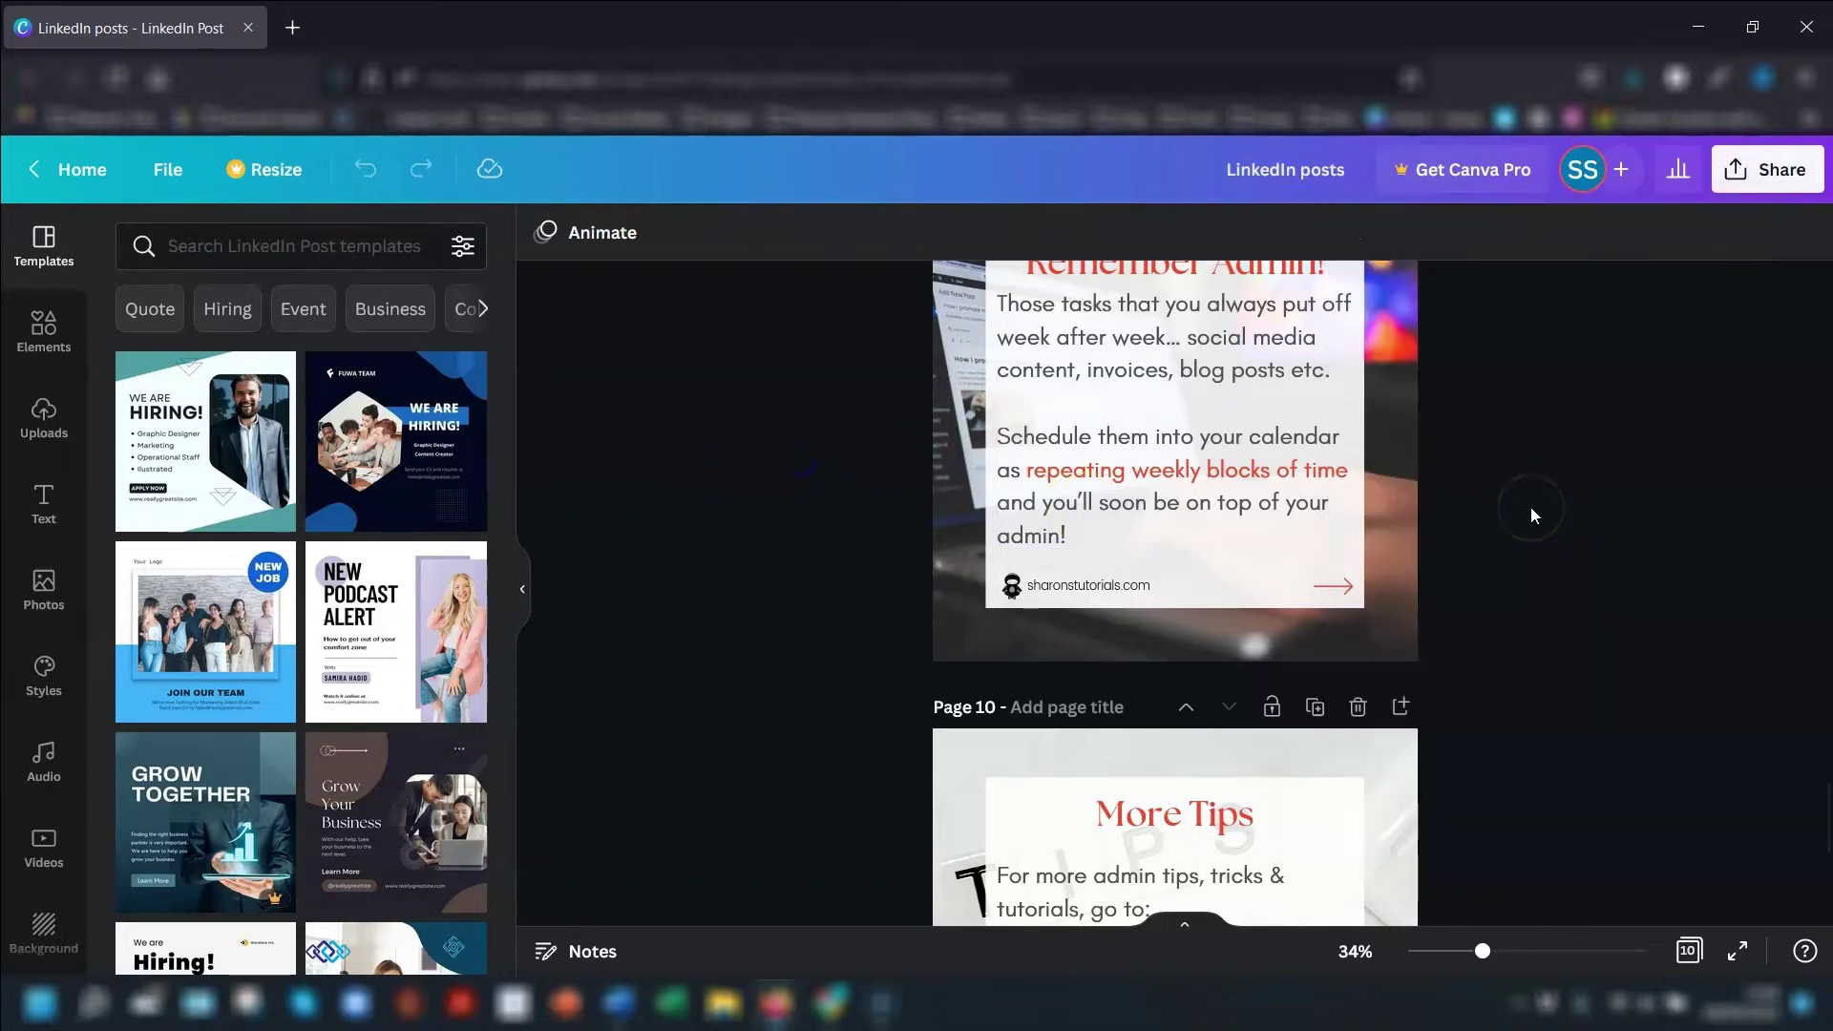
# Select the "Remember Admin!" page and restrict the PNG download to the current page only
pyautogui.click(962, 601)
pyautogui.scroll(3, 970, 445)
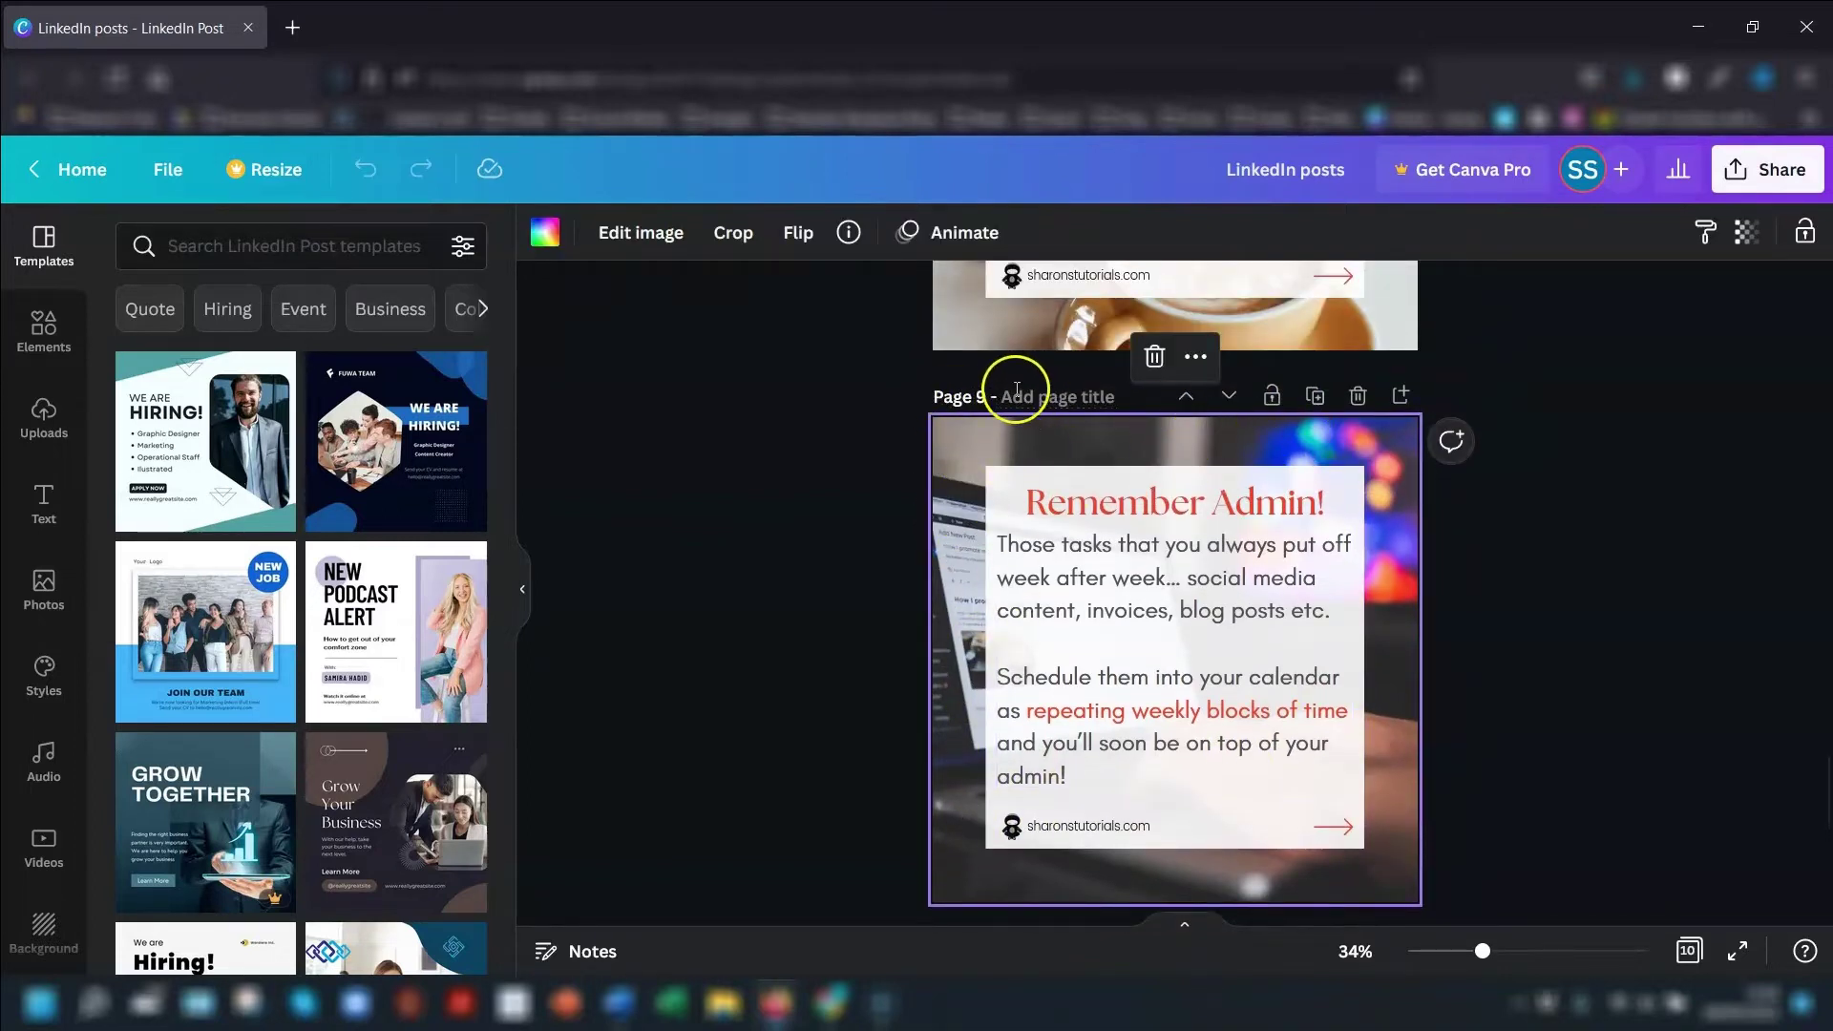
pyautogui.click(1763, 178)
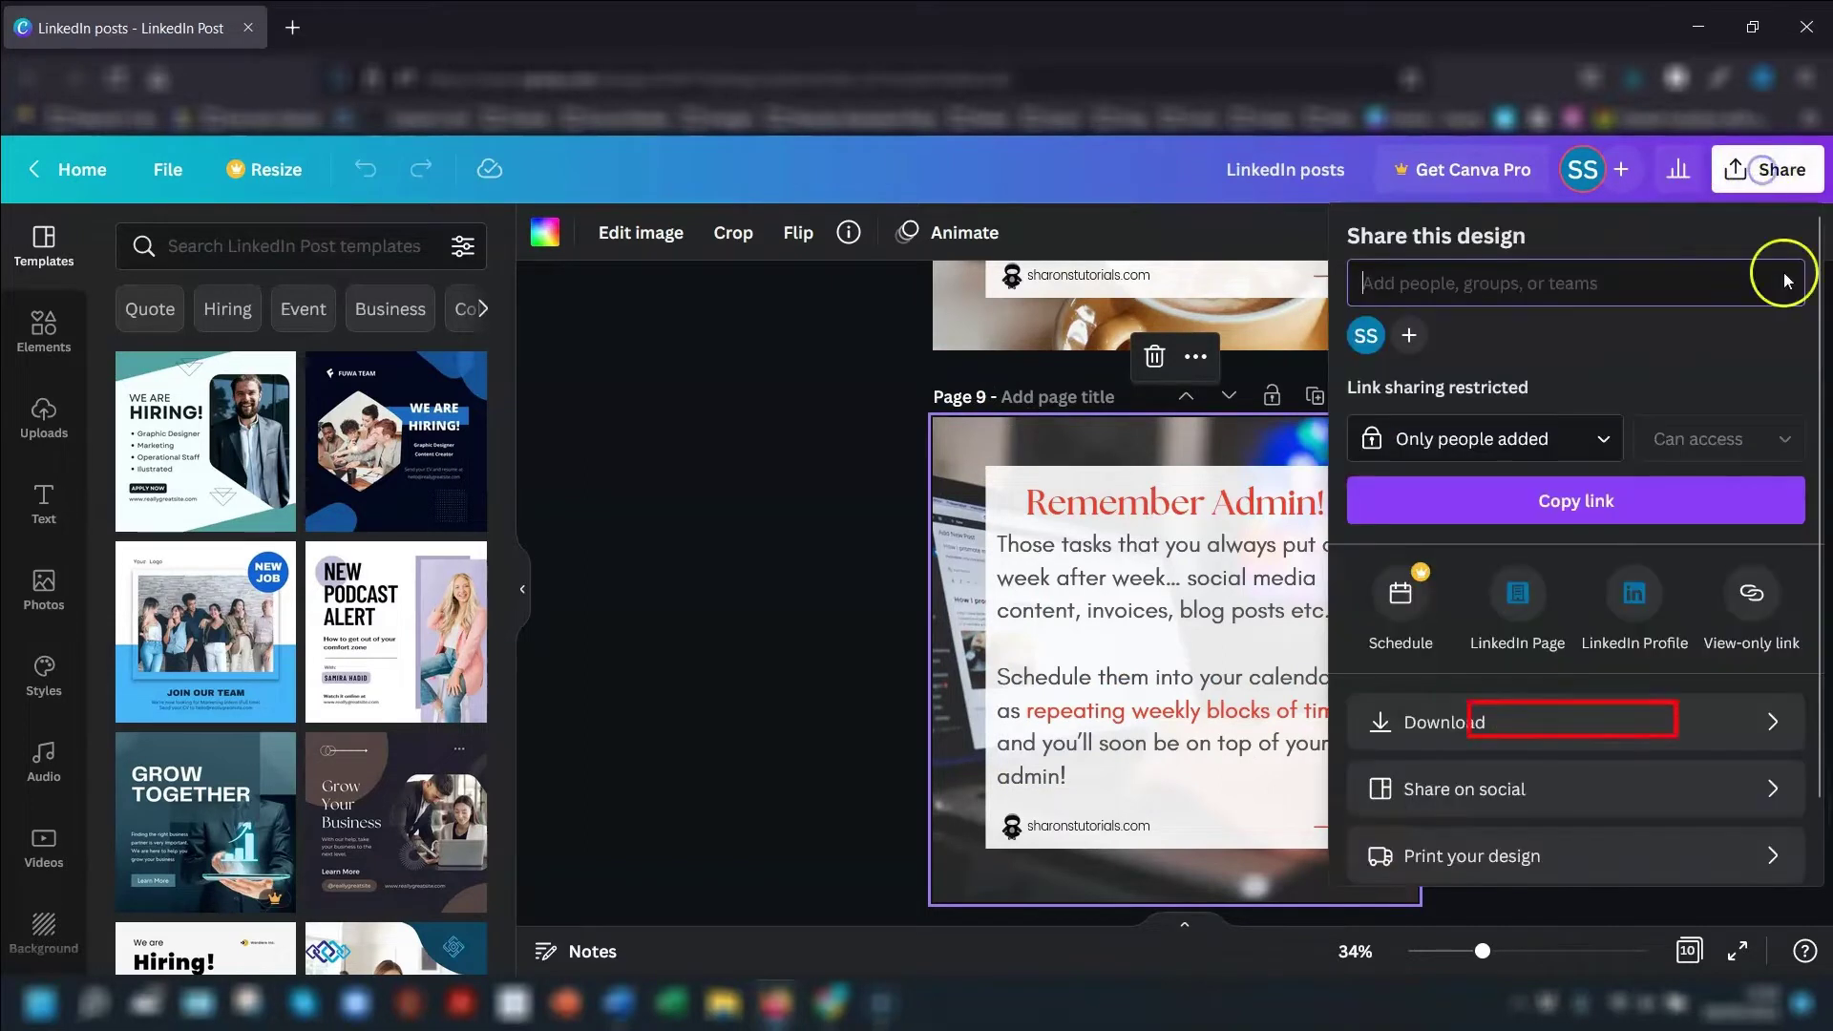
pyautogui.click(1575, 727)
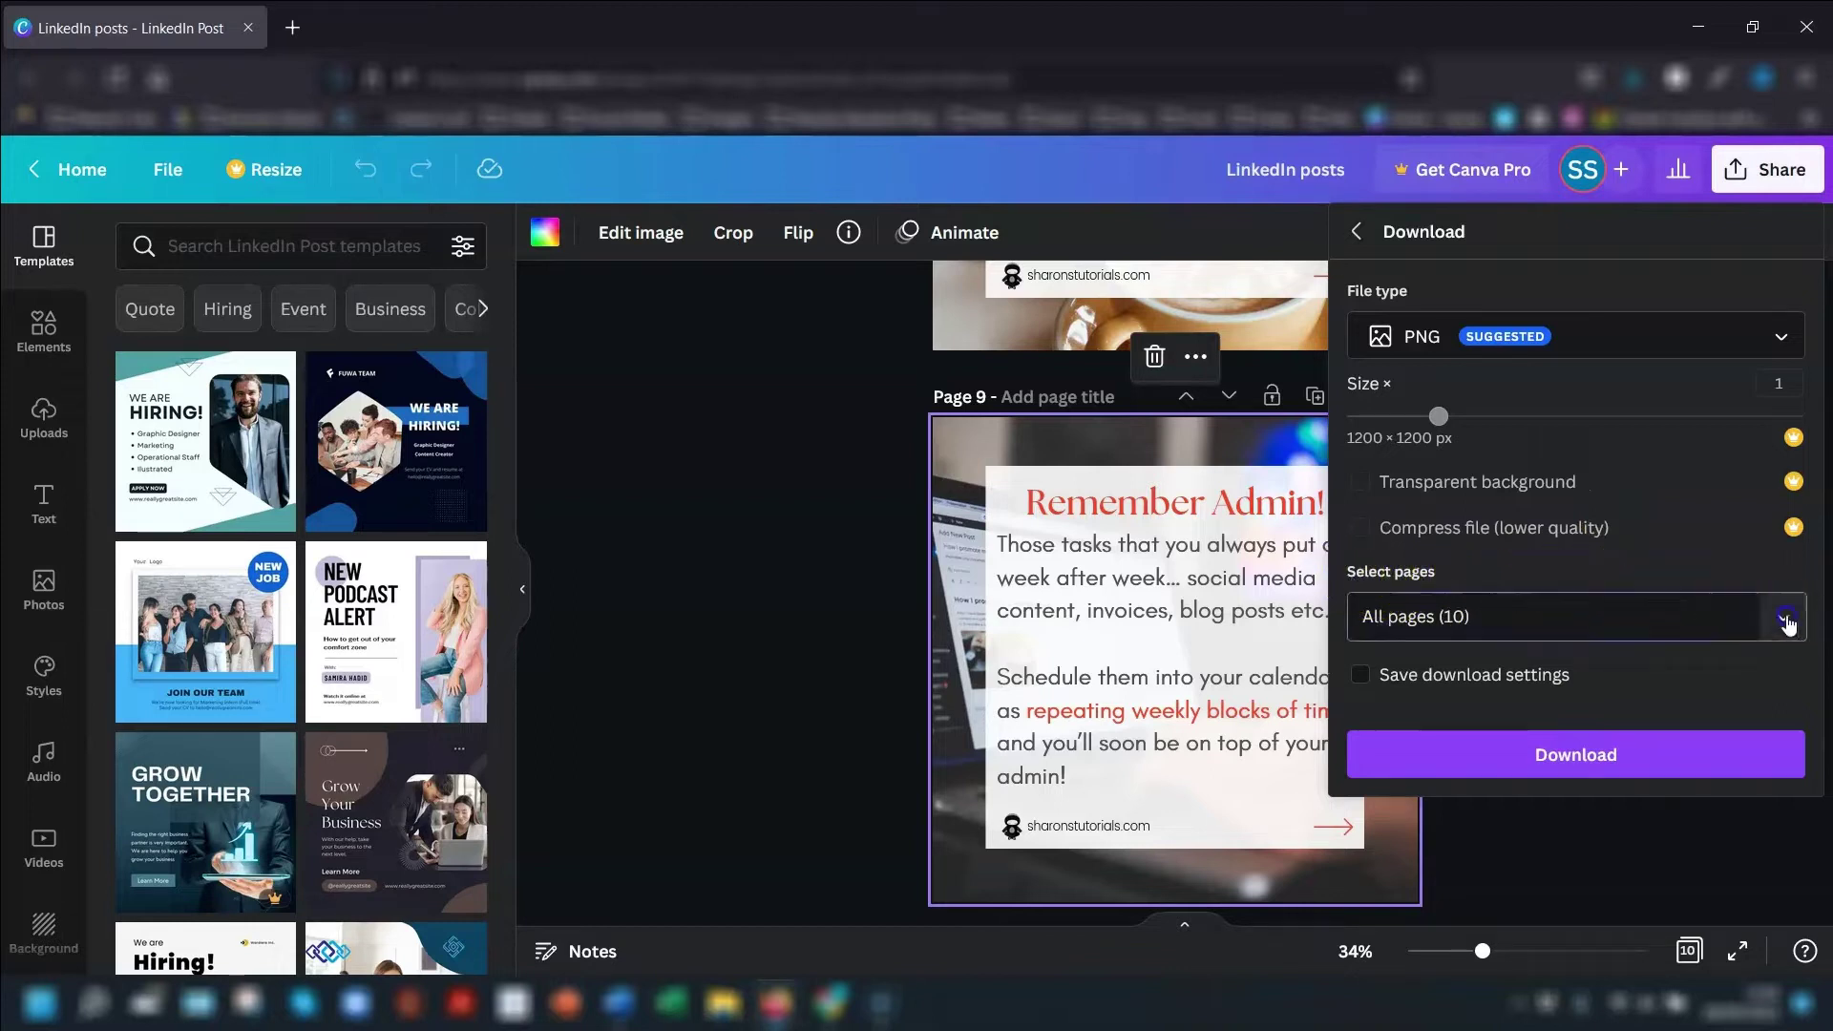
pyautogui.click(1777, 617)
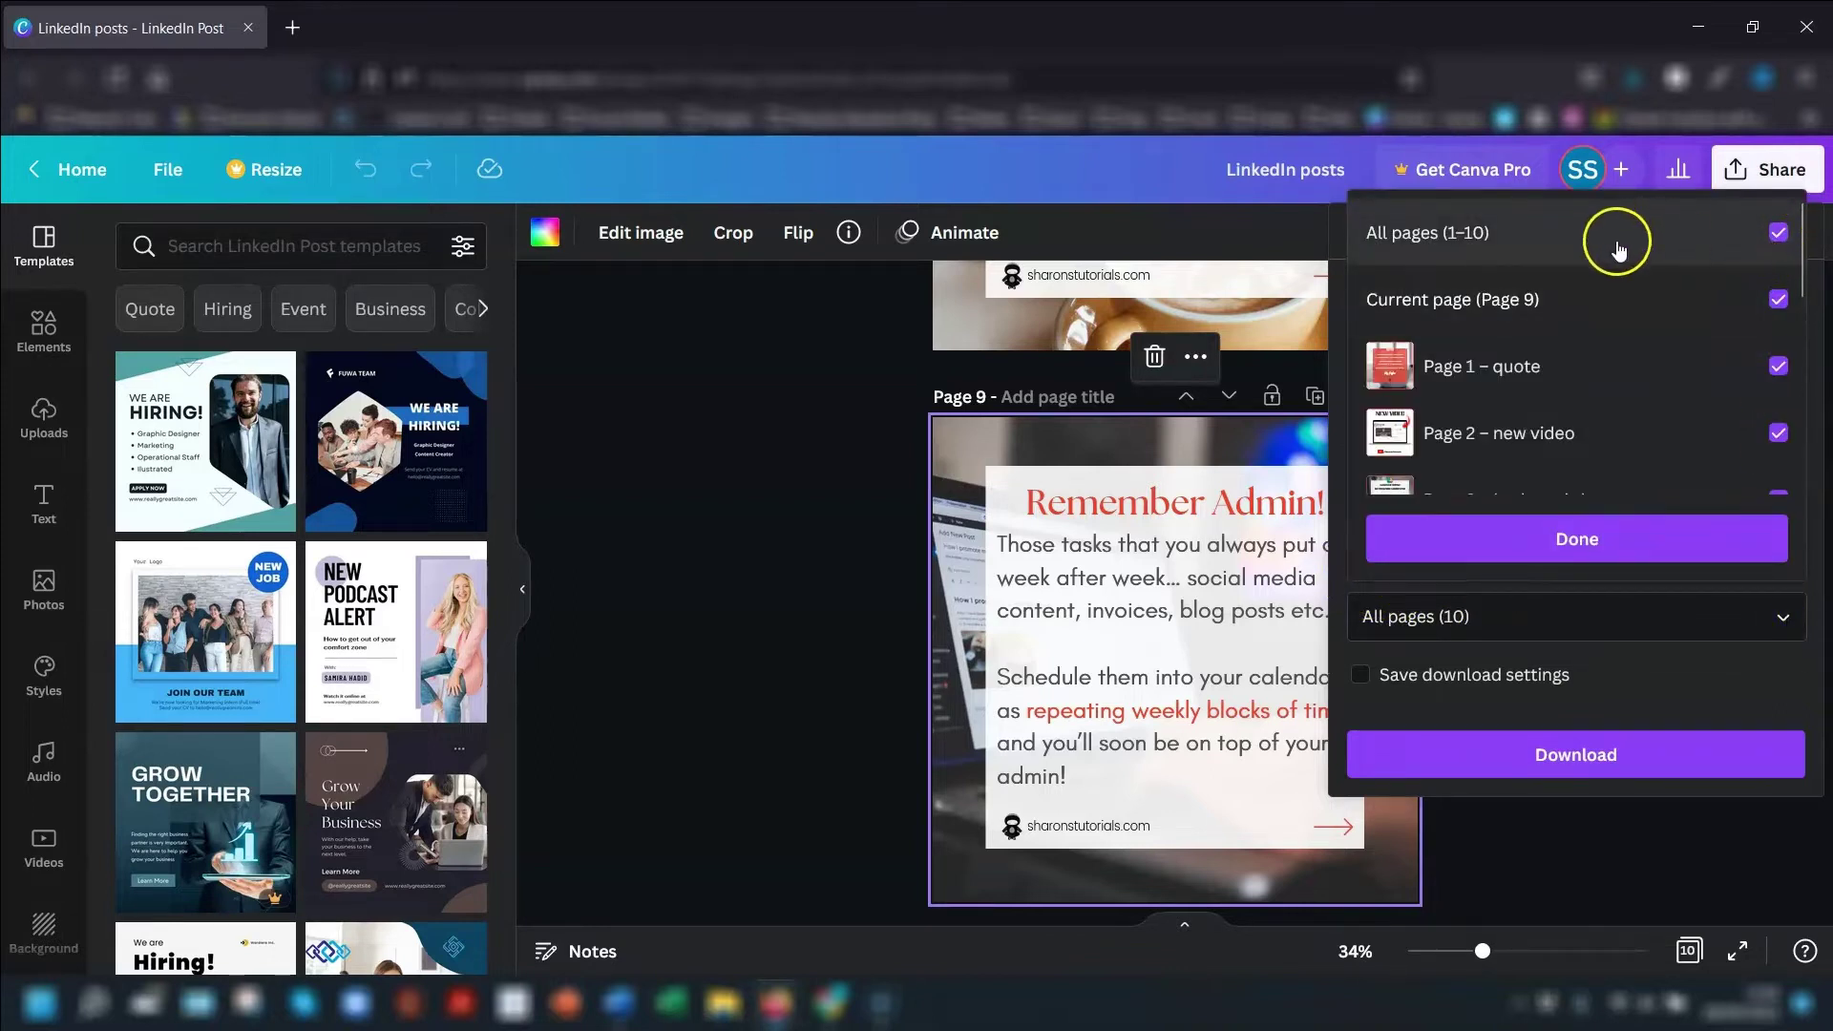
pyautogui.click(1779, 234)
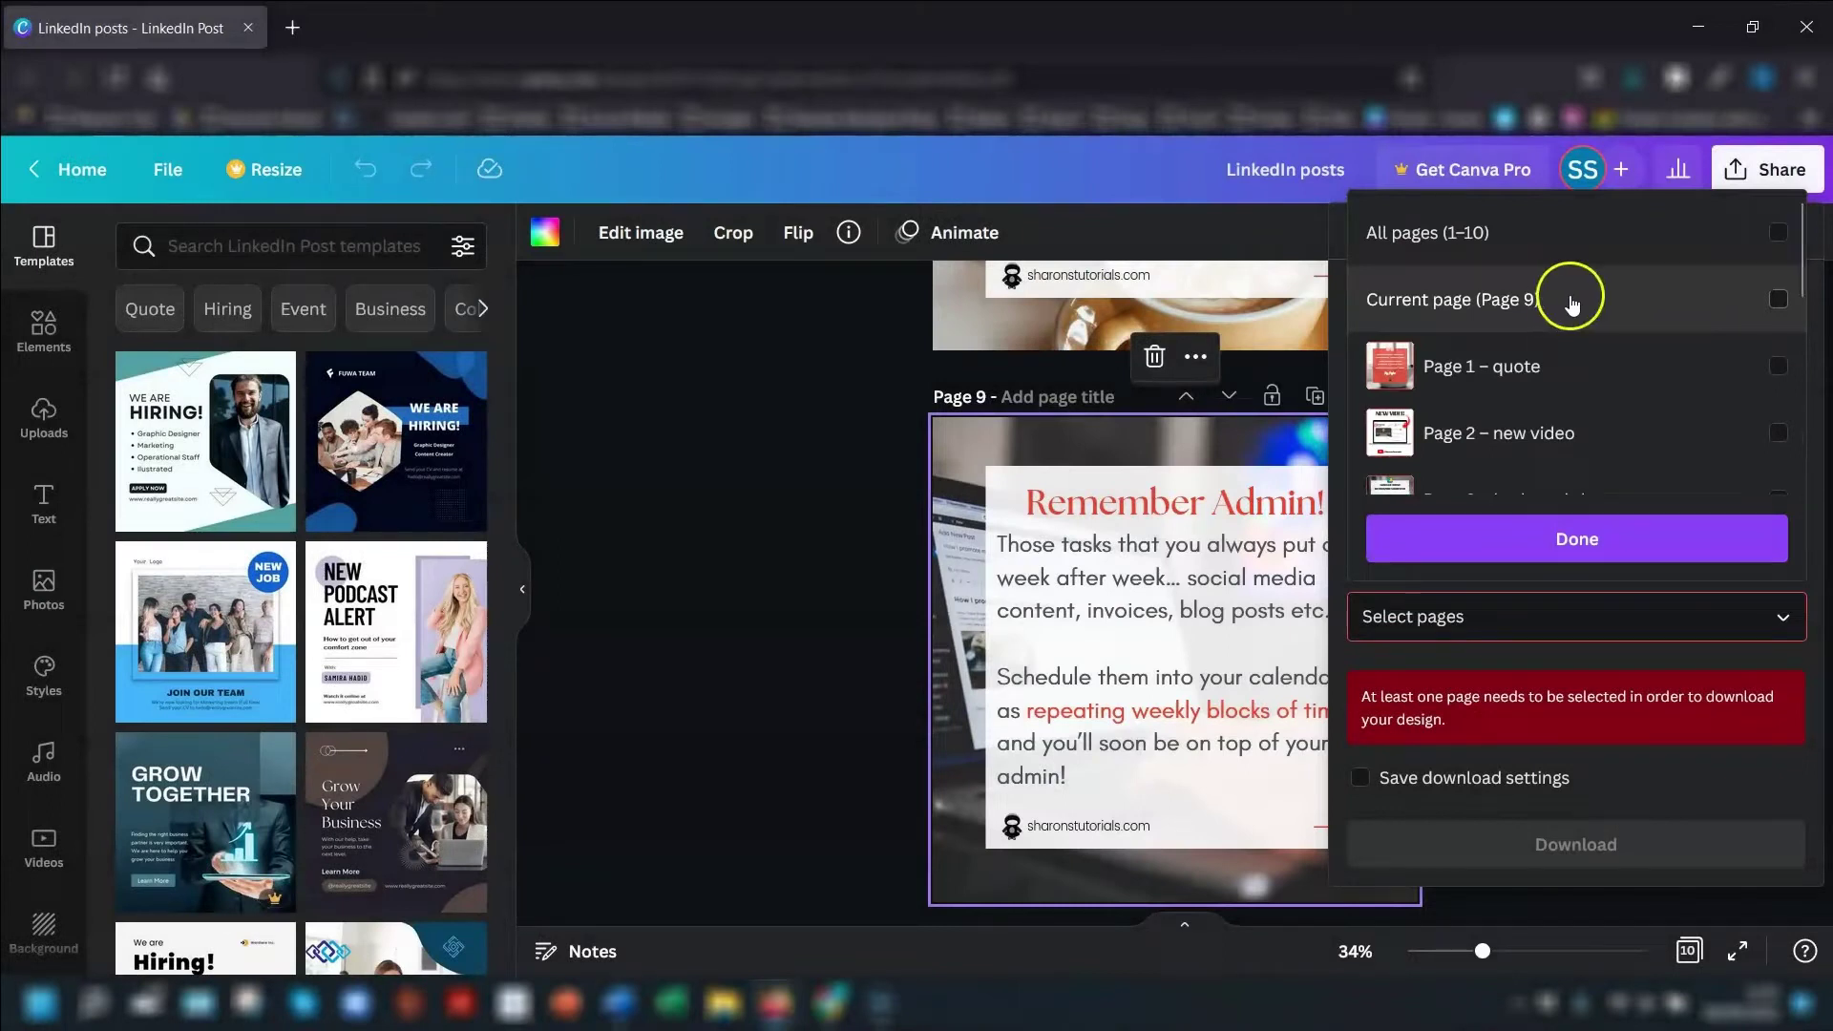
pyautogui.click(1745, 307)
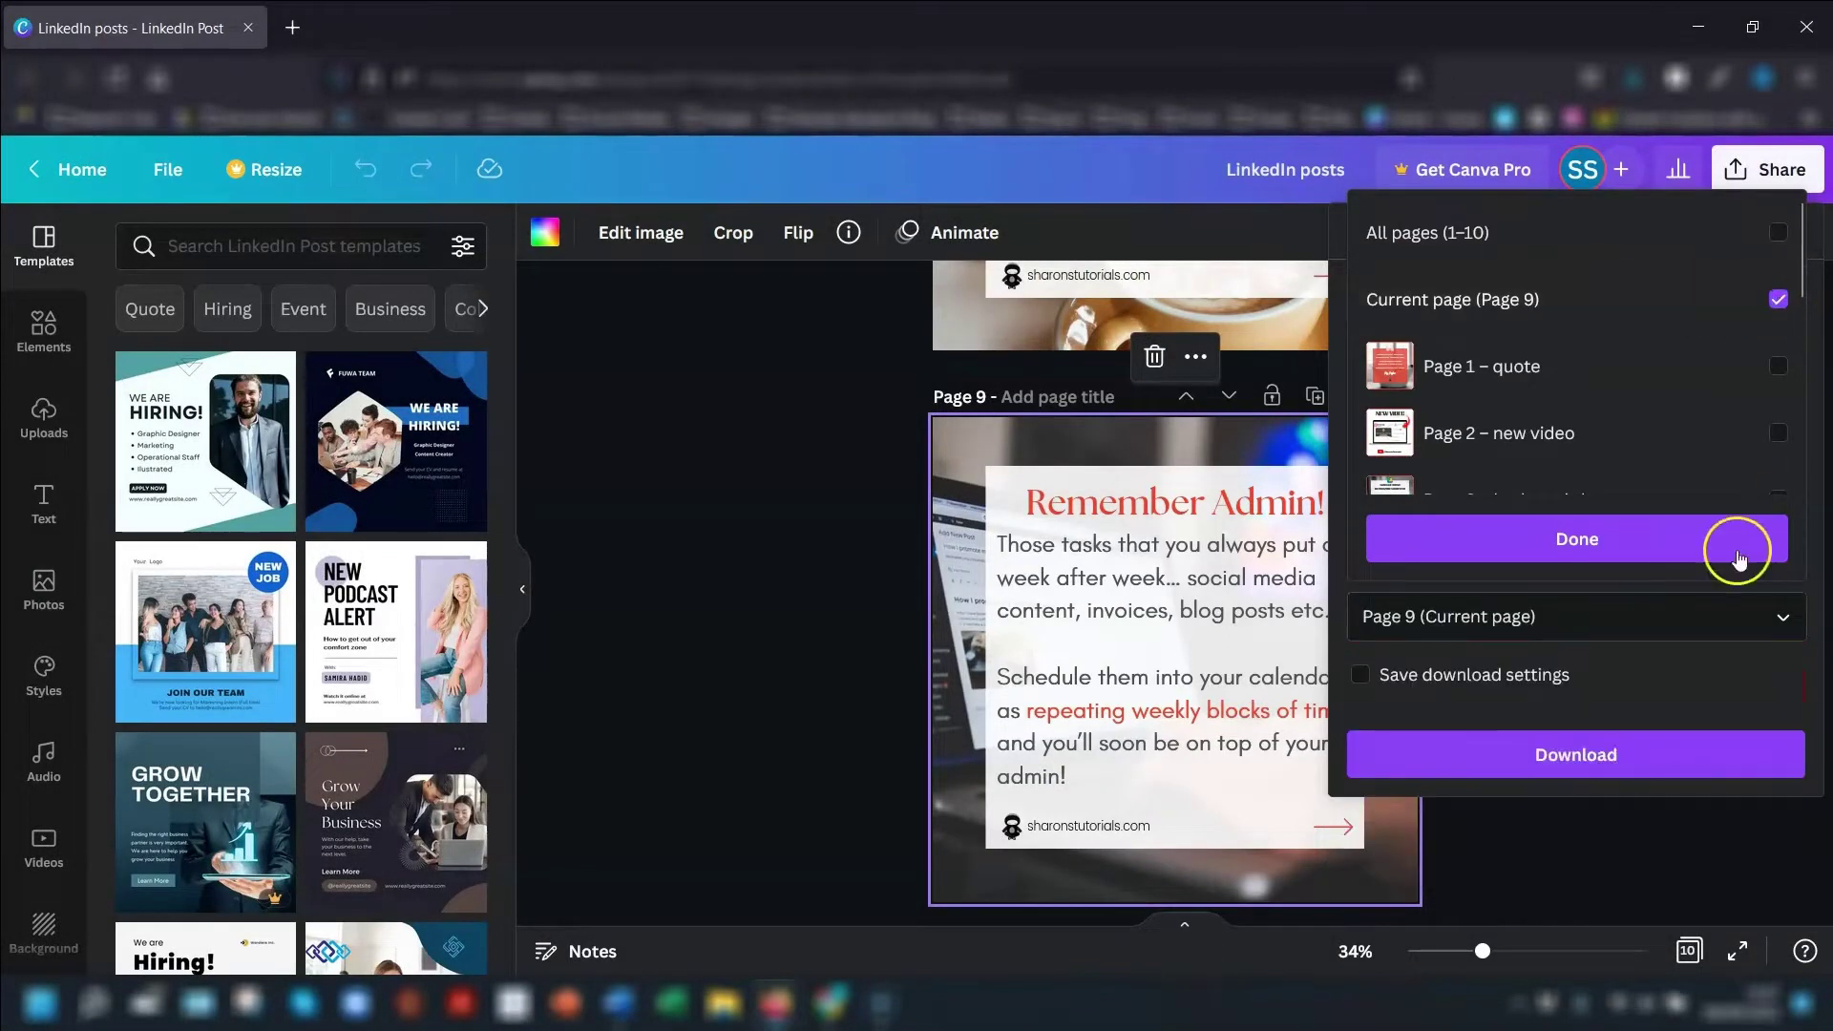
pyautogui.click(1578, 528)
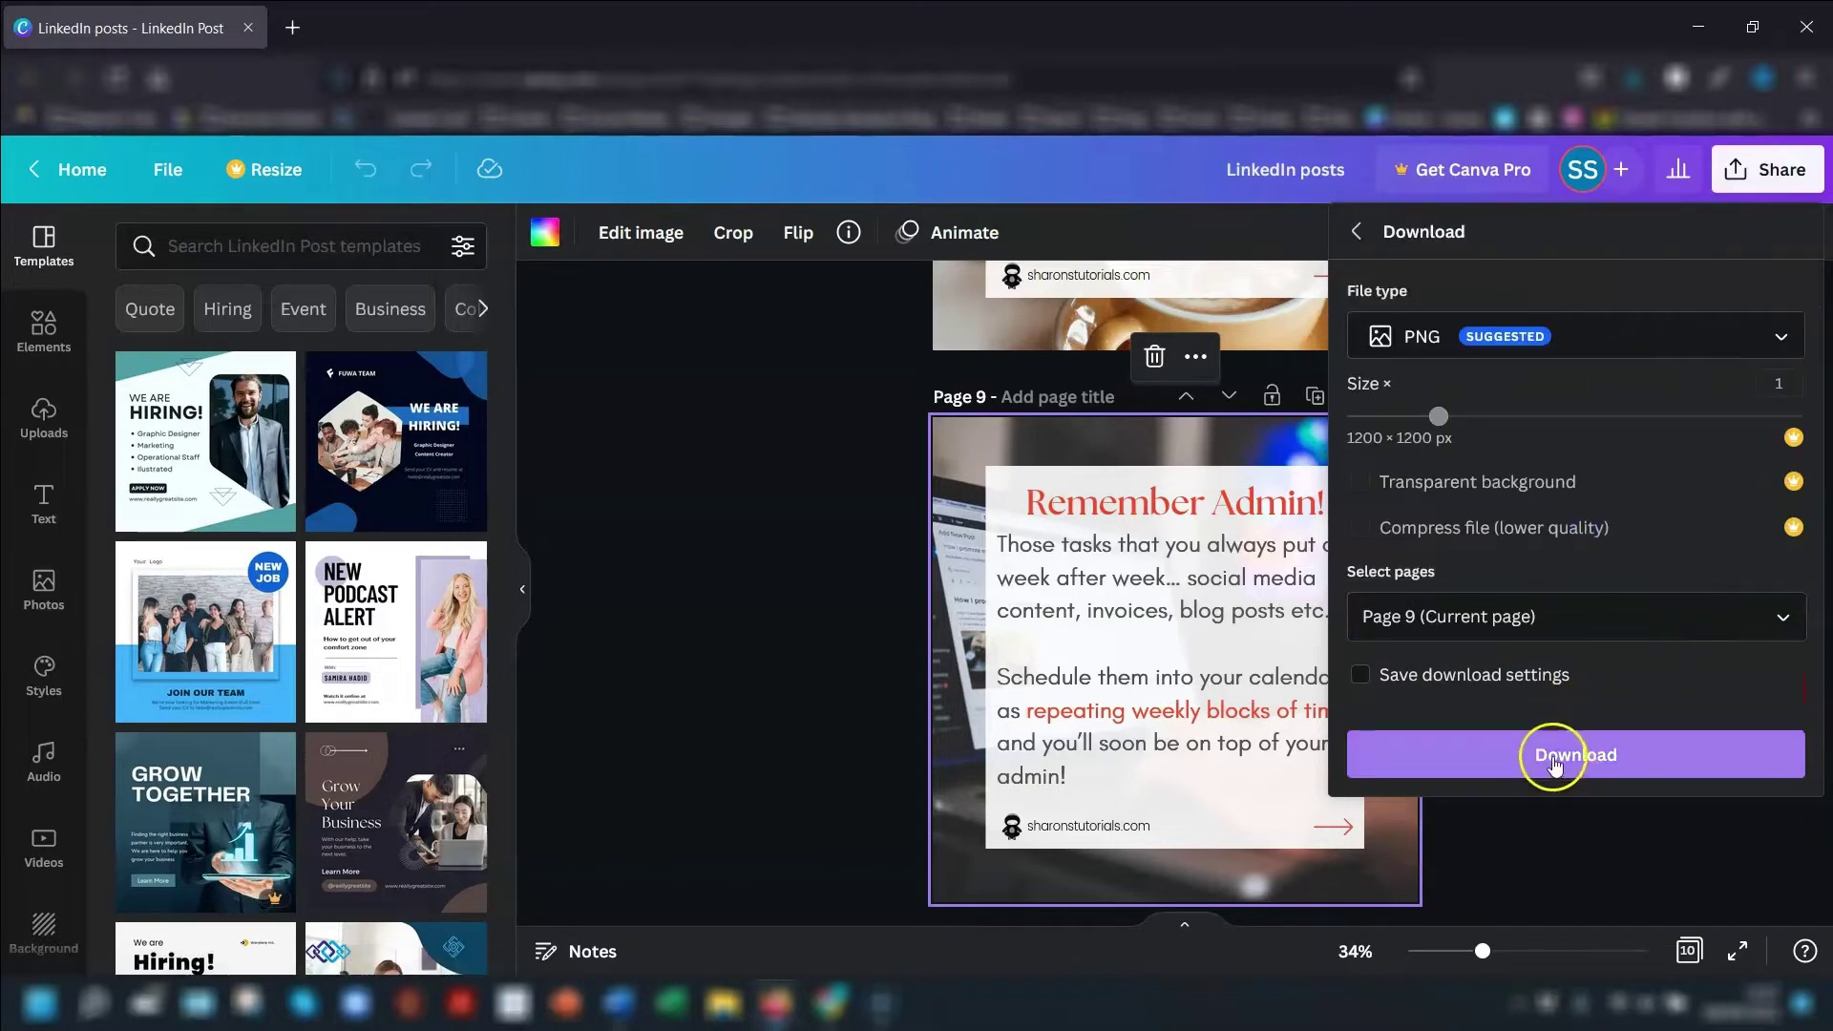
pyautogui.click(828, 507)
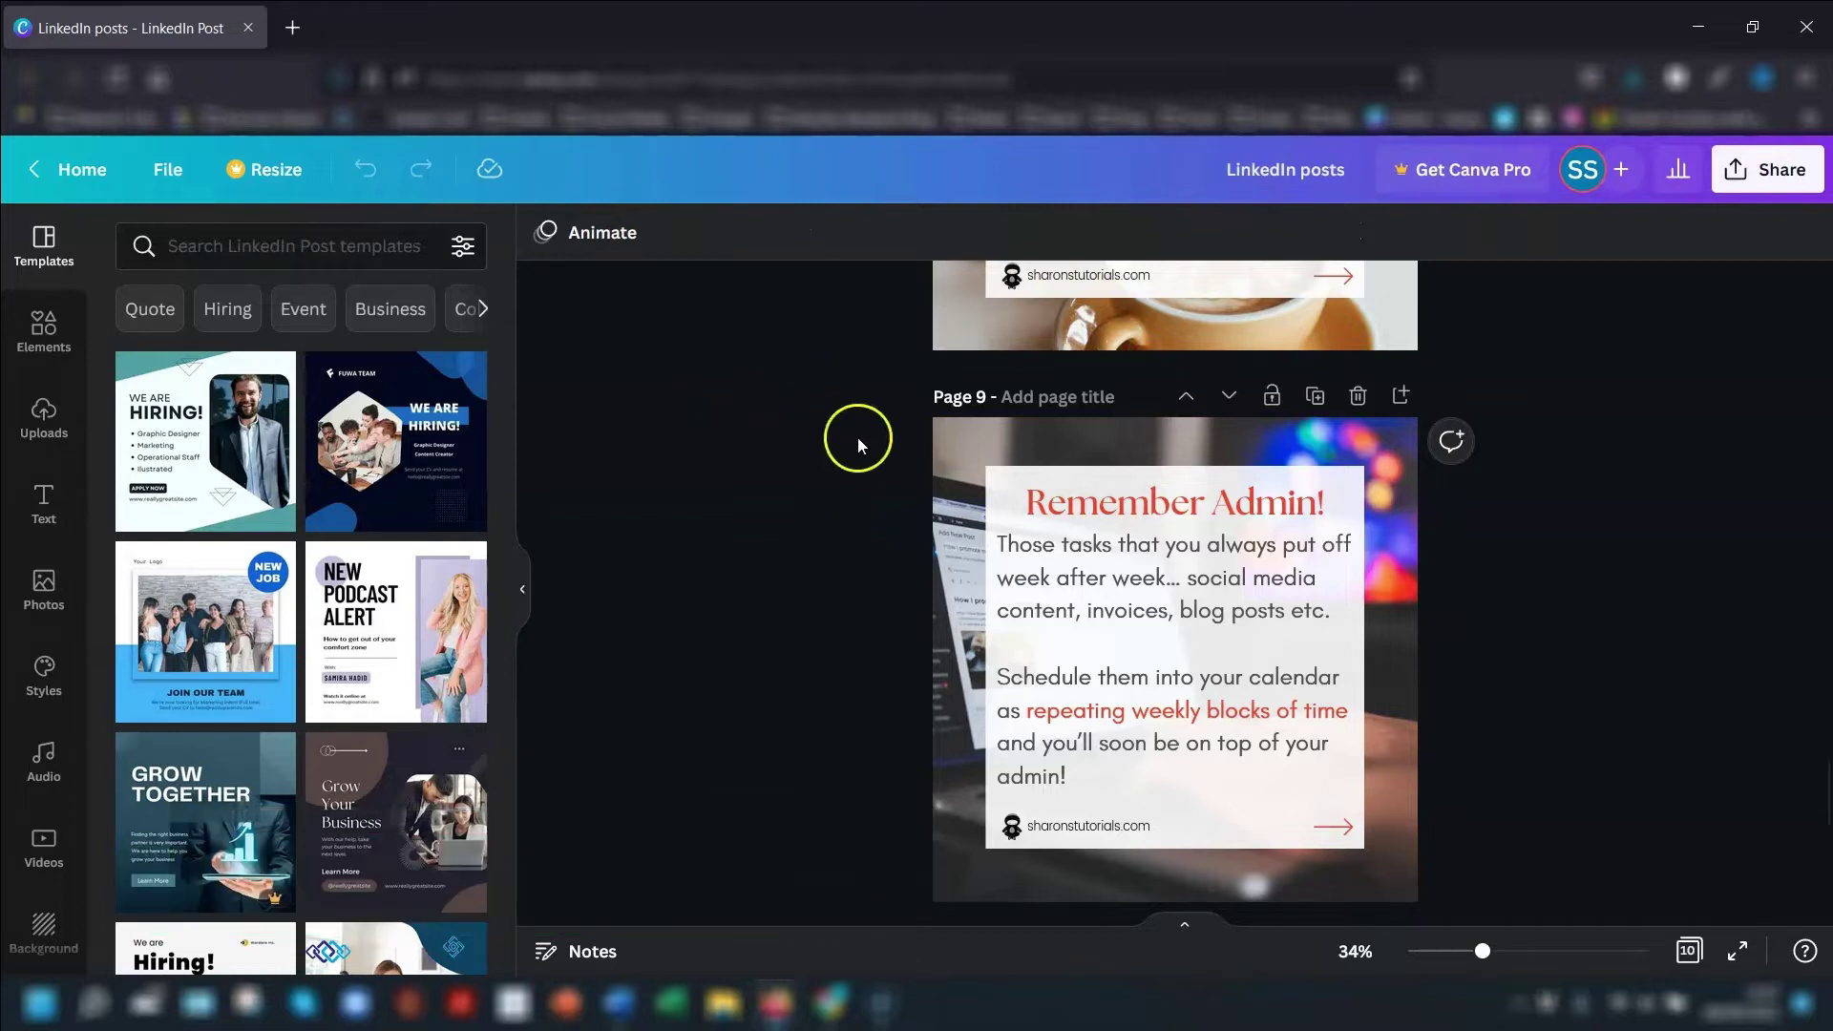
# Look back through the design's pages from the "New Video" page to the "3 Quick Scheduling Tips" page
pyautogui.scroll(10, 839, 474)
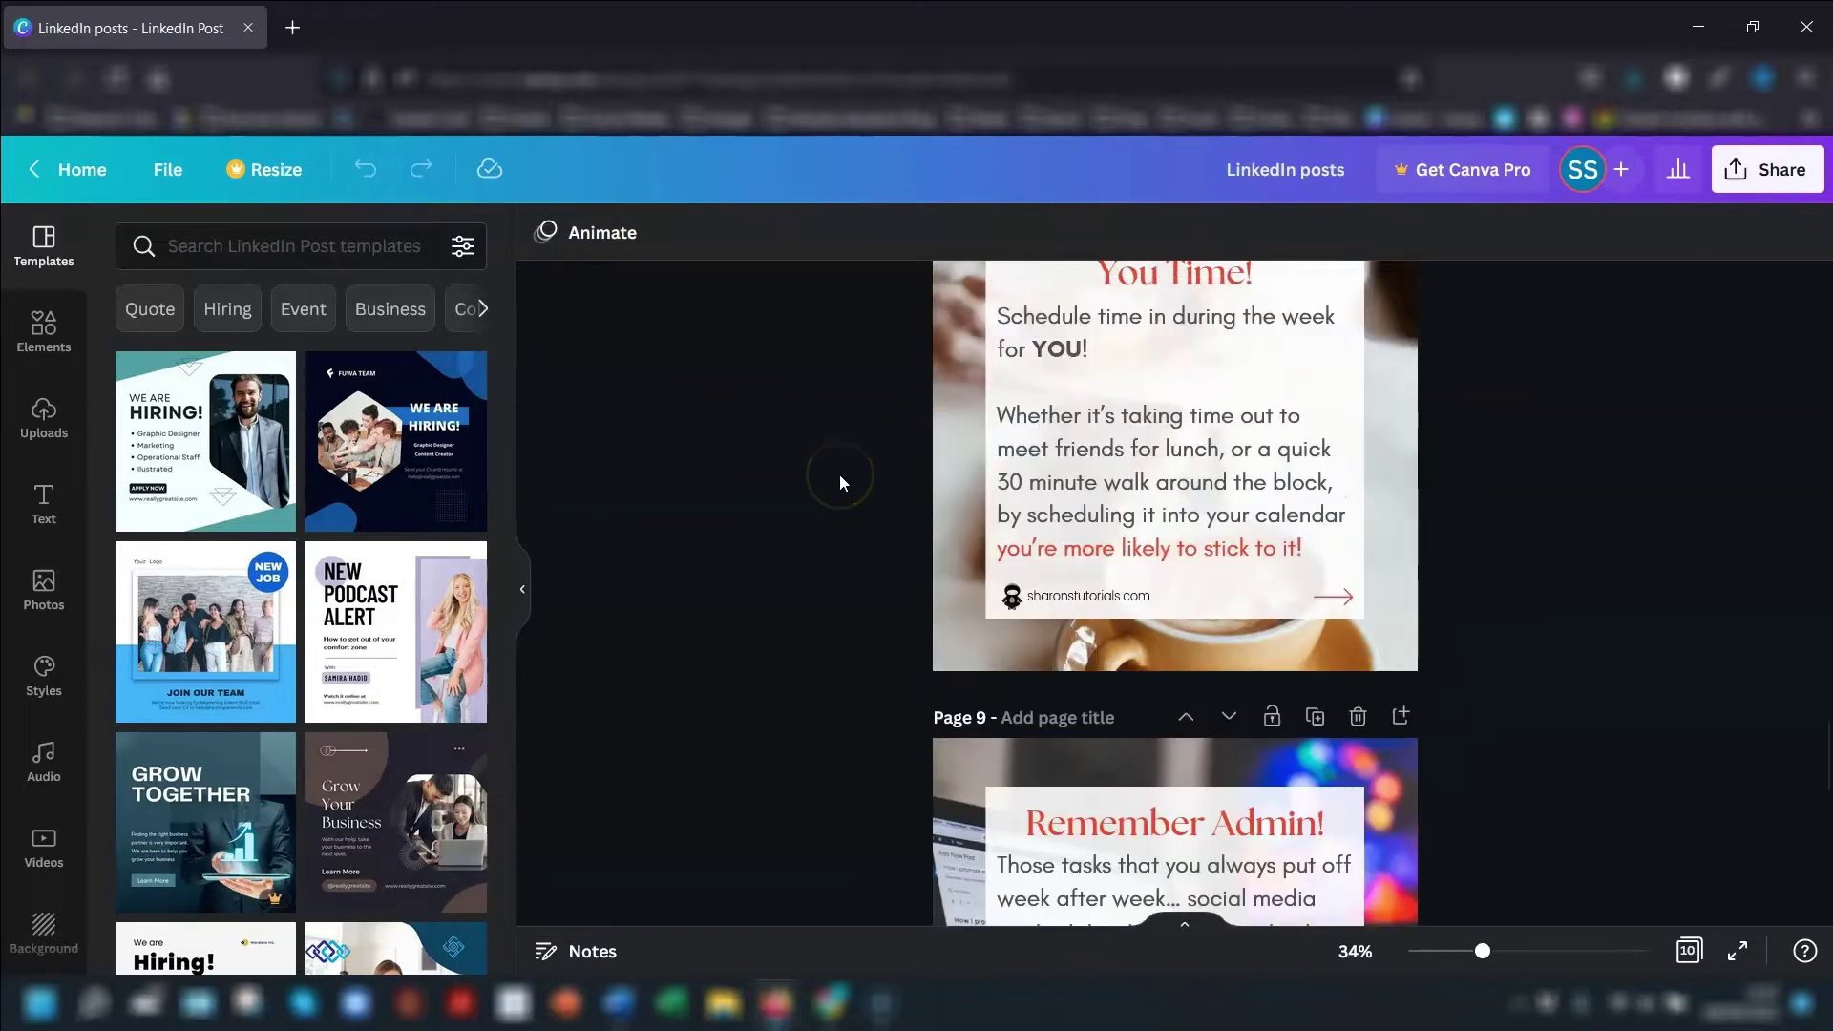
pyautogui.scroll(7, 839, 474)
pyautogui.scroll(15, 839, 473)
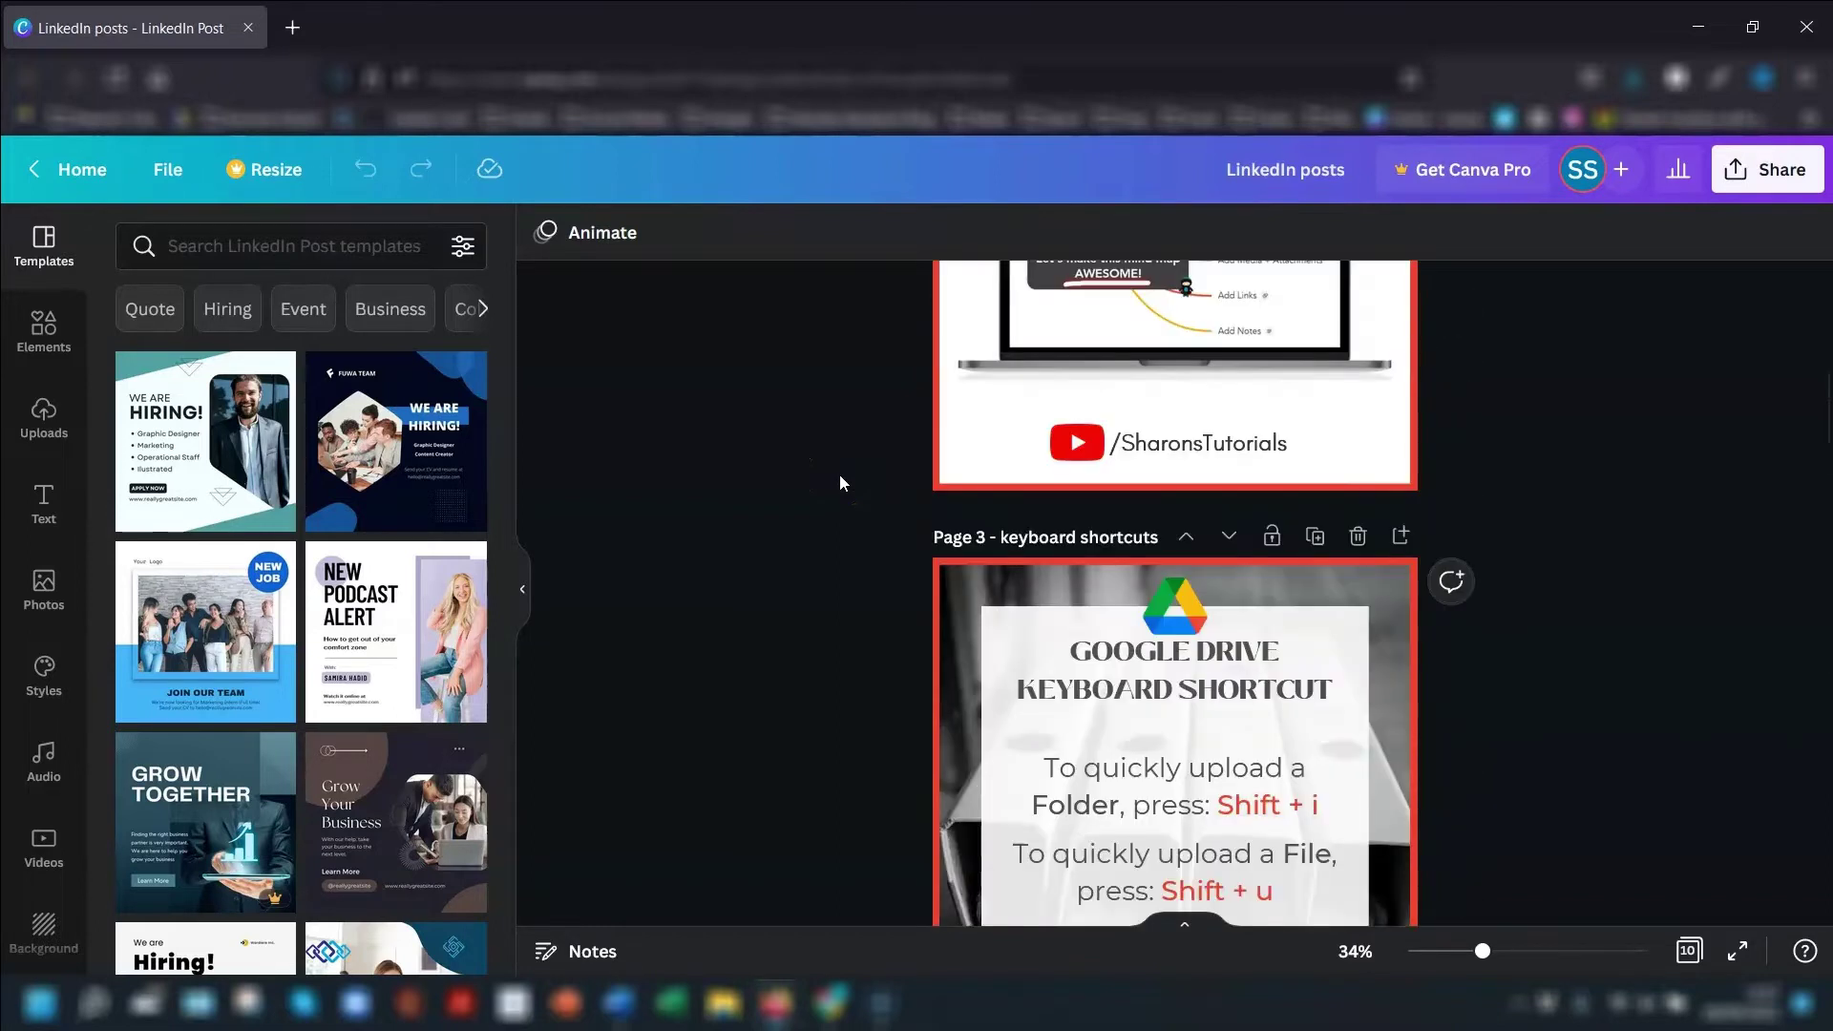
pyautogui.scroll(3, 839, 474)
pyautogui.scroll(3, 839, 474)
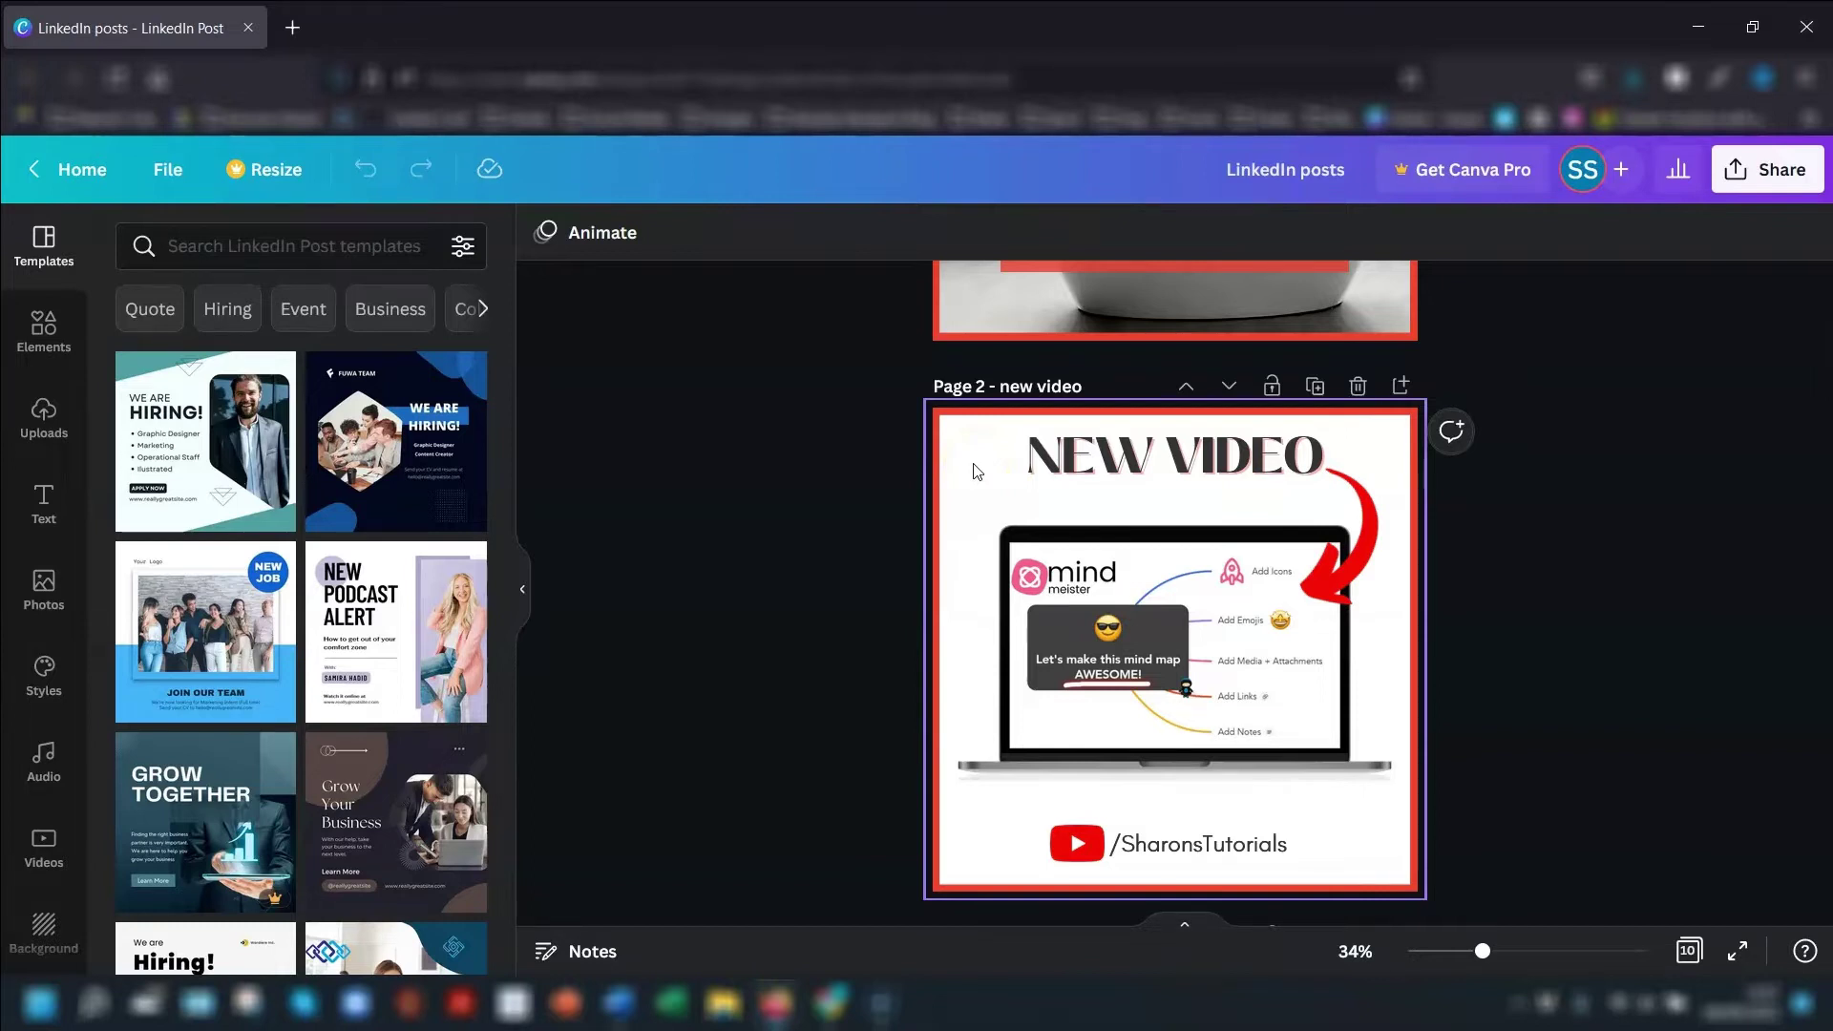
pyautogui.scroll(-5, 955, 516)
pyautogui.scroll(-20, 955, 509)
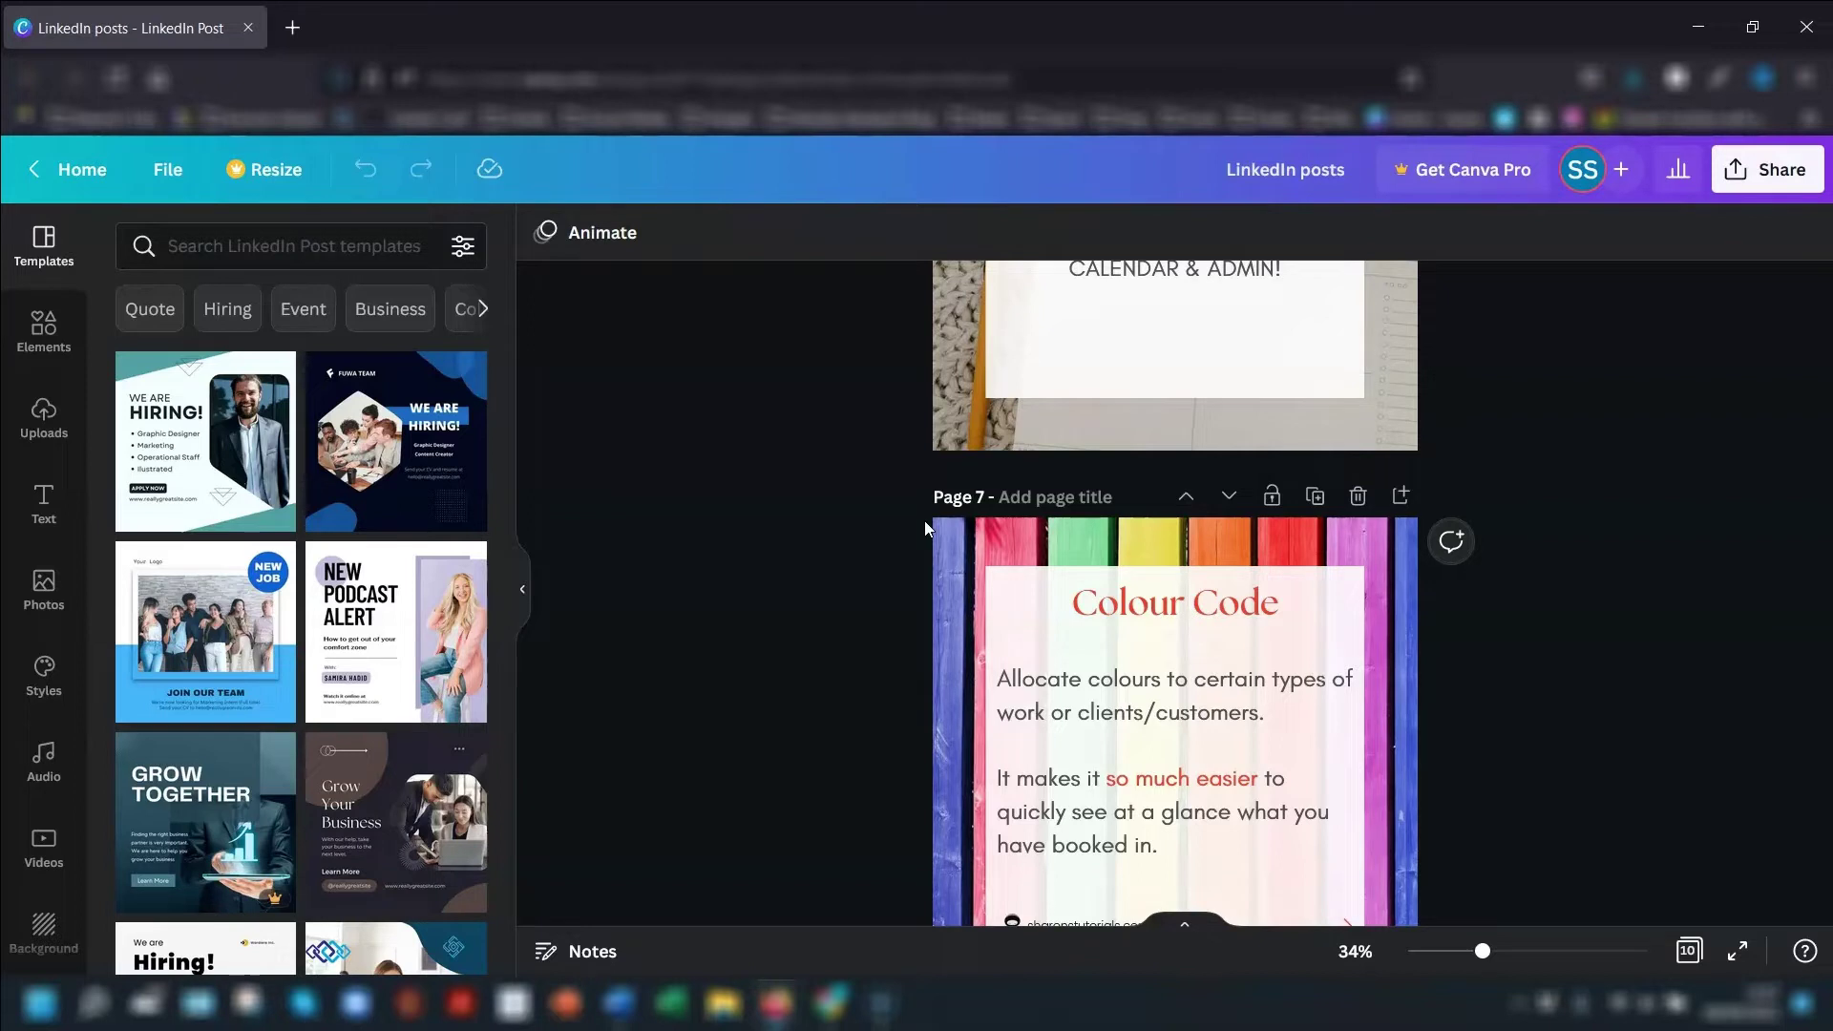
pyautogui.scroll(3, 924, 519)
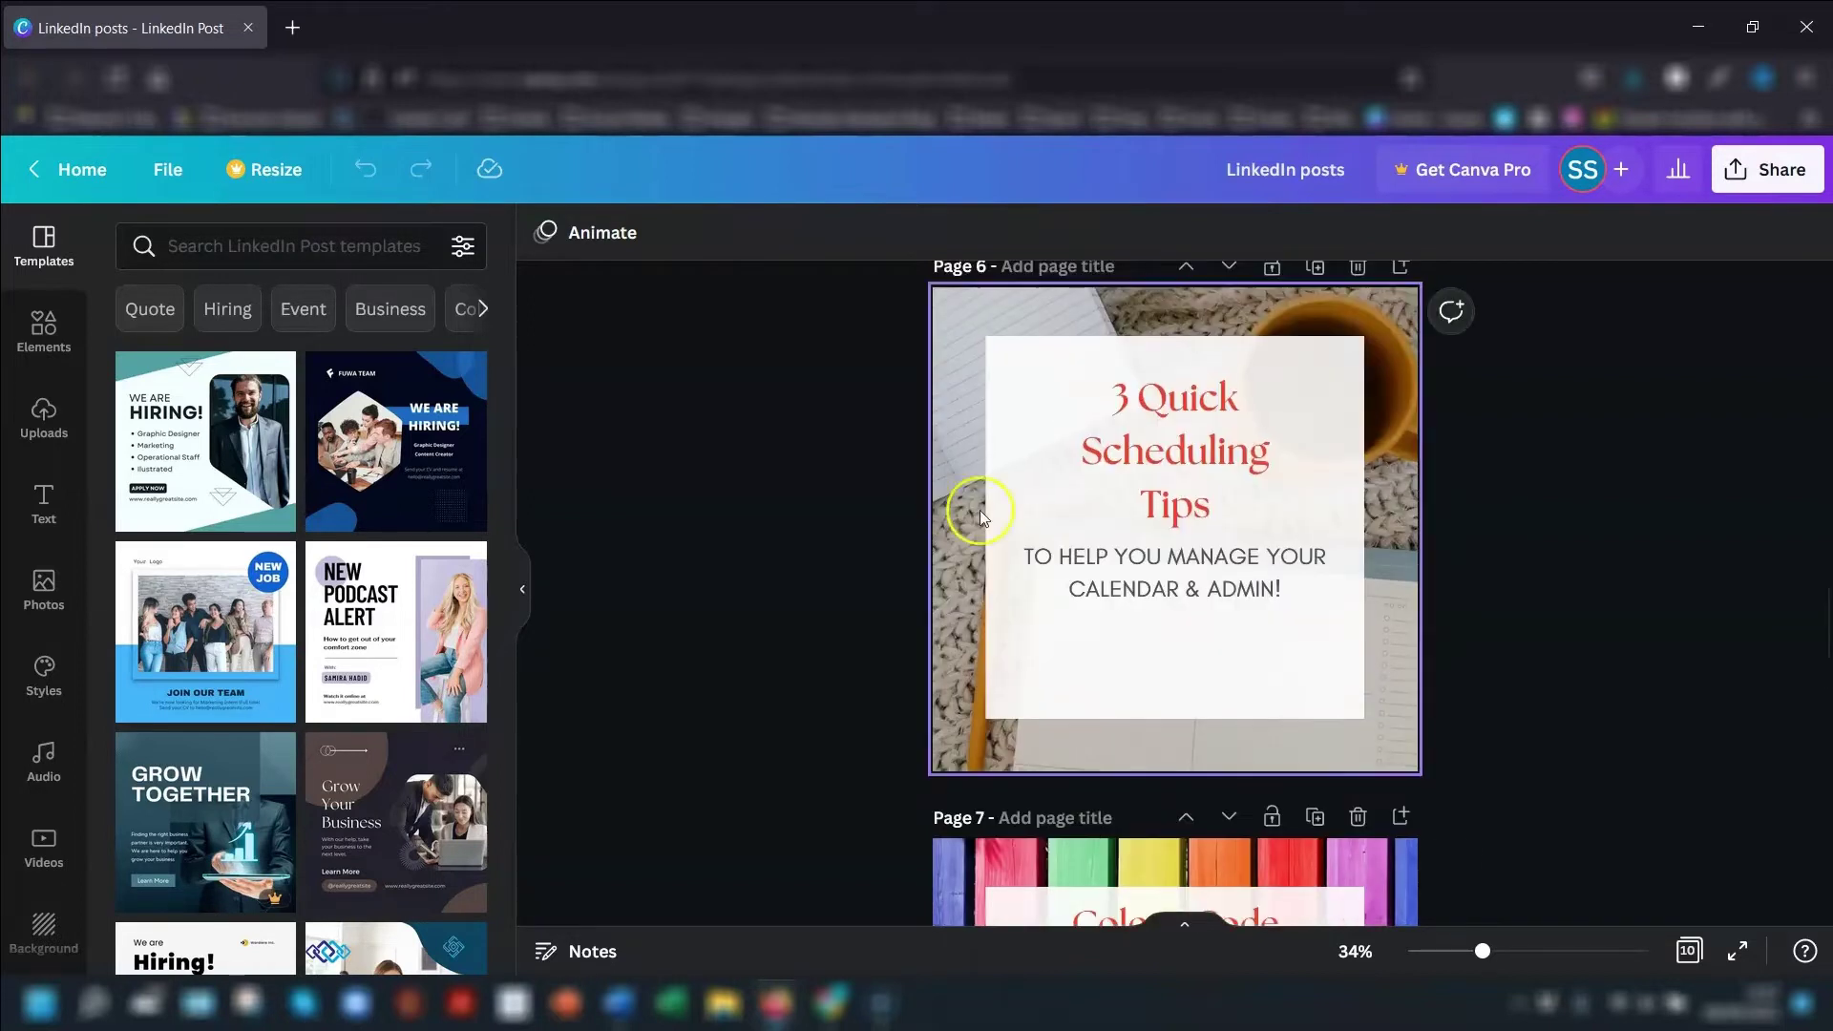
# Pick the "Remember Admin!" page from the grid overview and leave the overview
pyautogui.click(1687, 952)
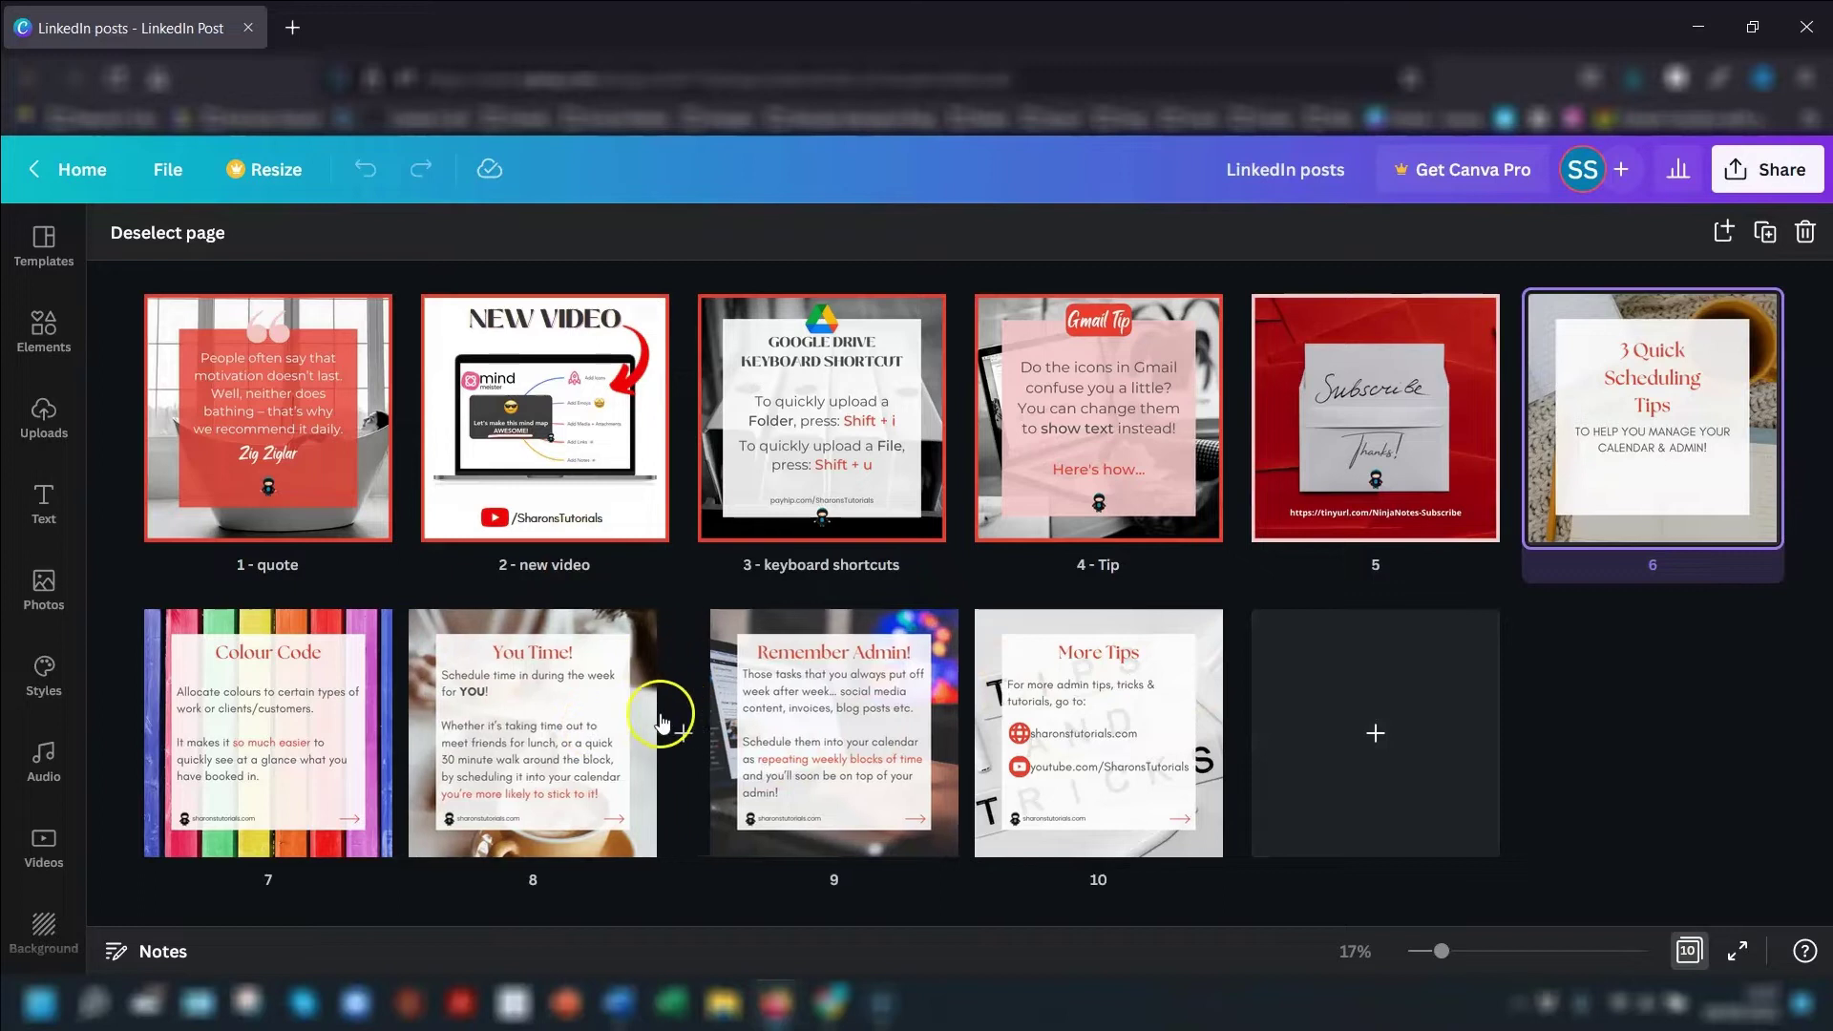
pyautogui.click(758, 706)
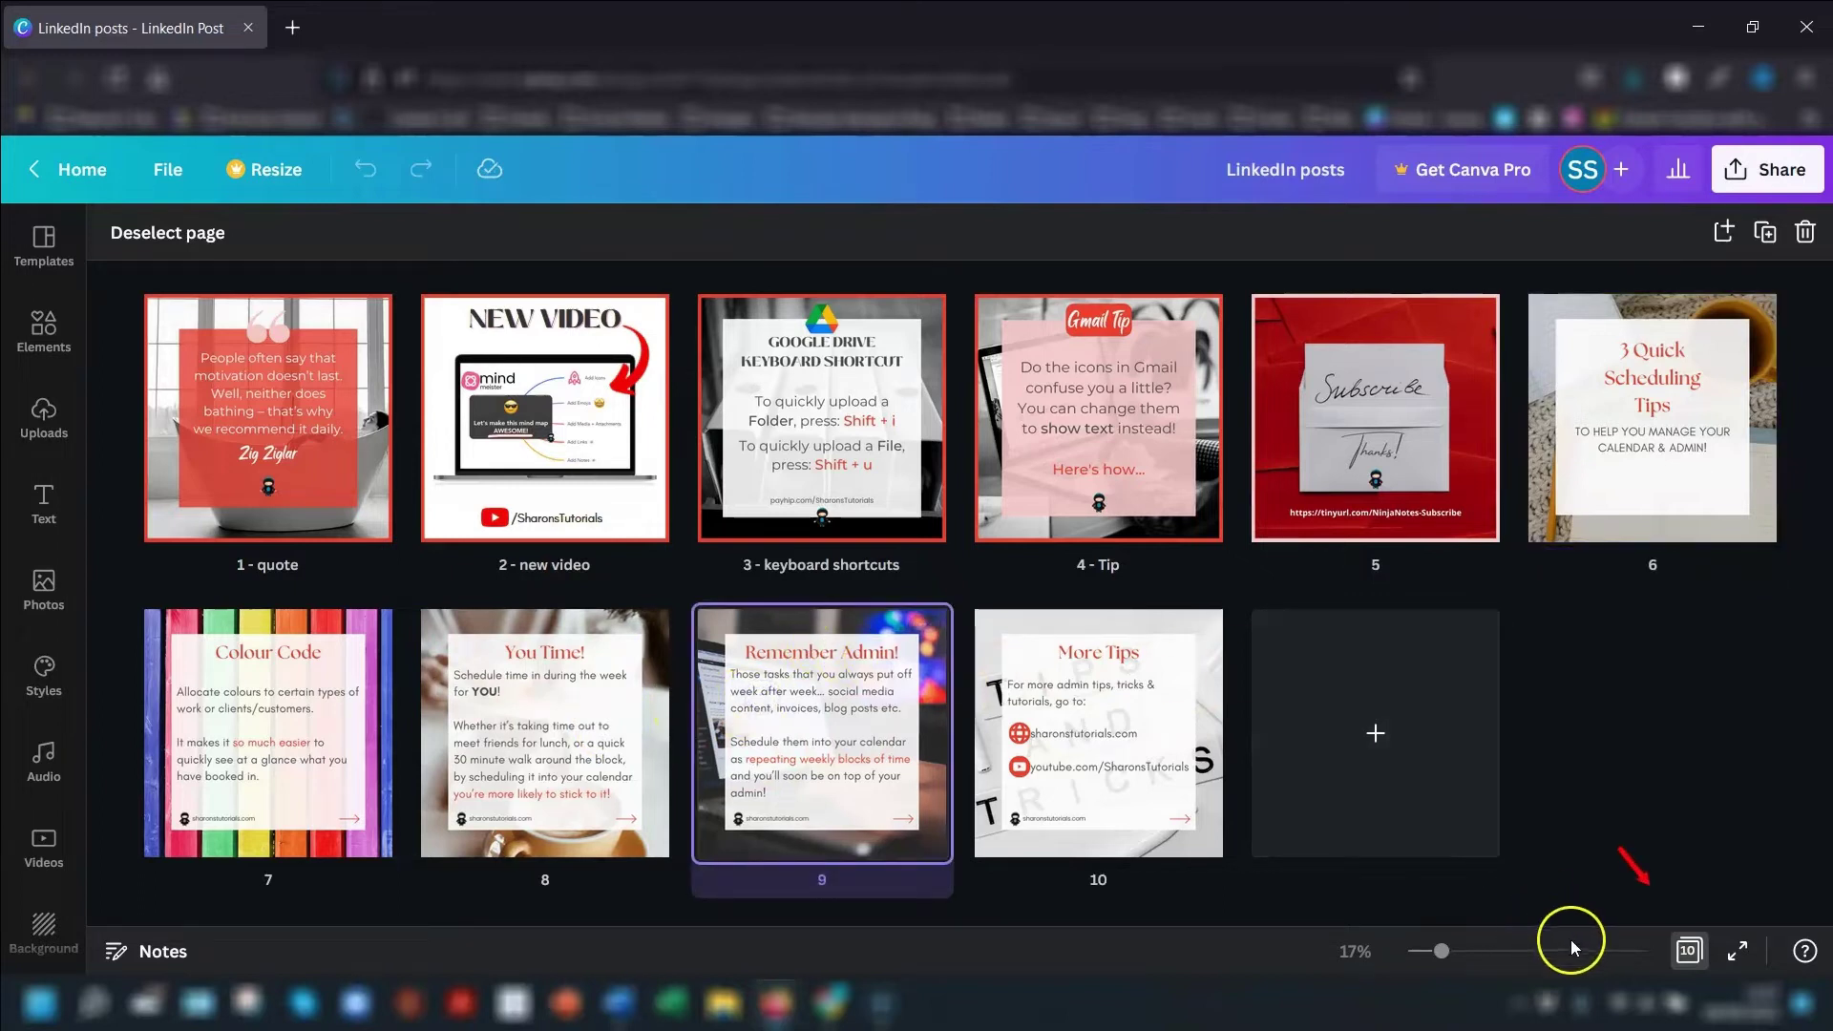
pyautogui.click(1688, 958)
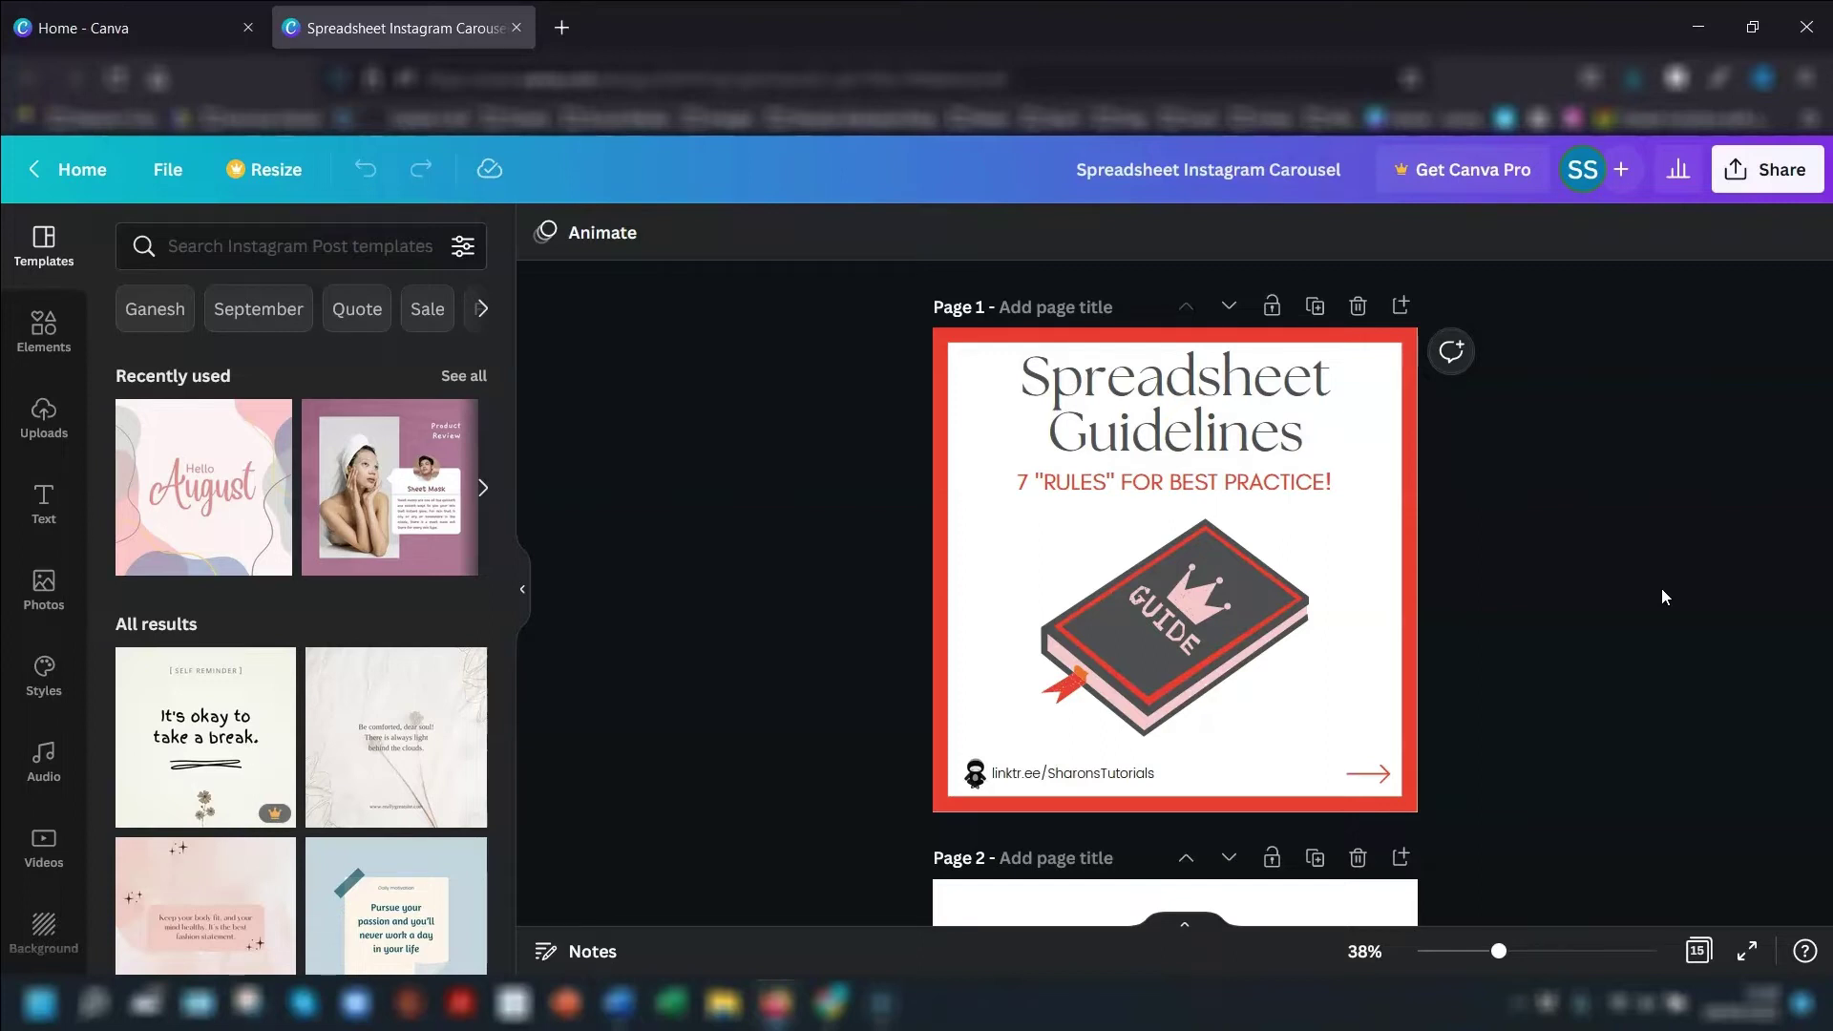
# Compare the text style of page 1's "7 "RULES" FOR BEST PRACTICE!" subheading with the highlighted text on page 2
pyautogui.scroll(-3, 1607, 567)
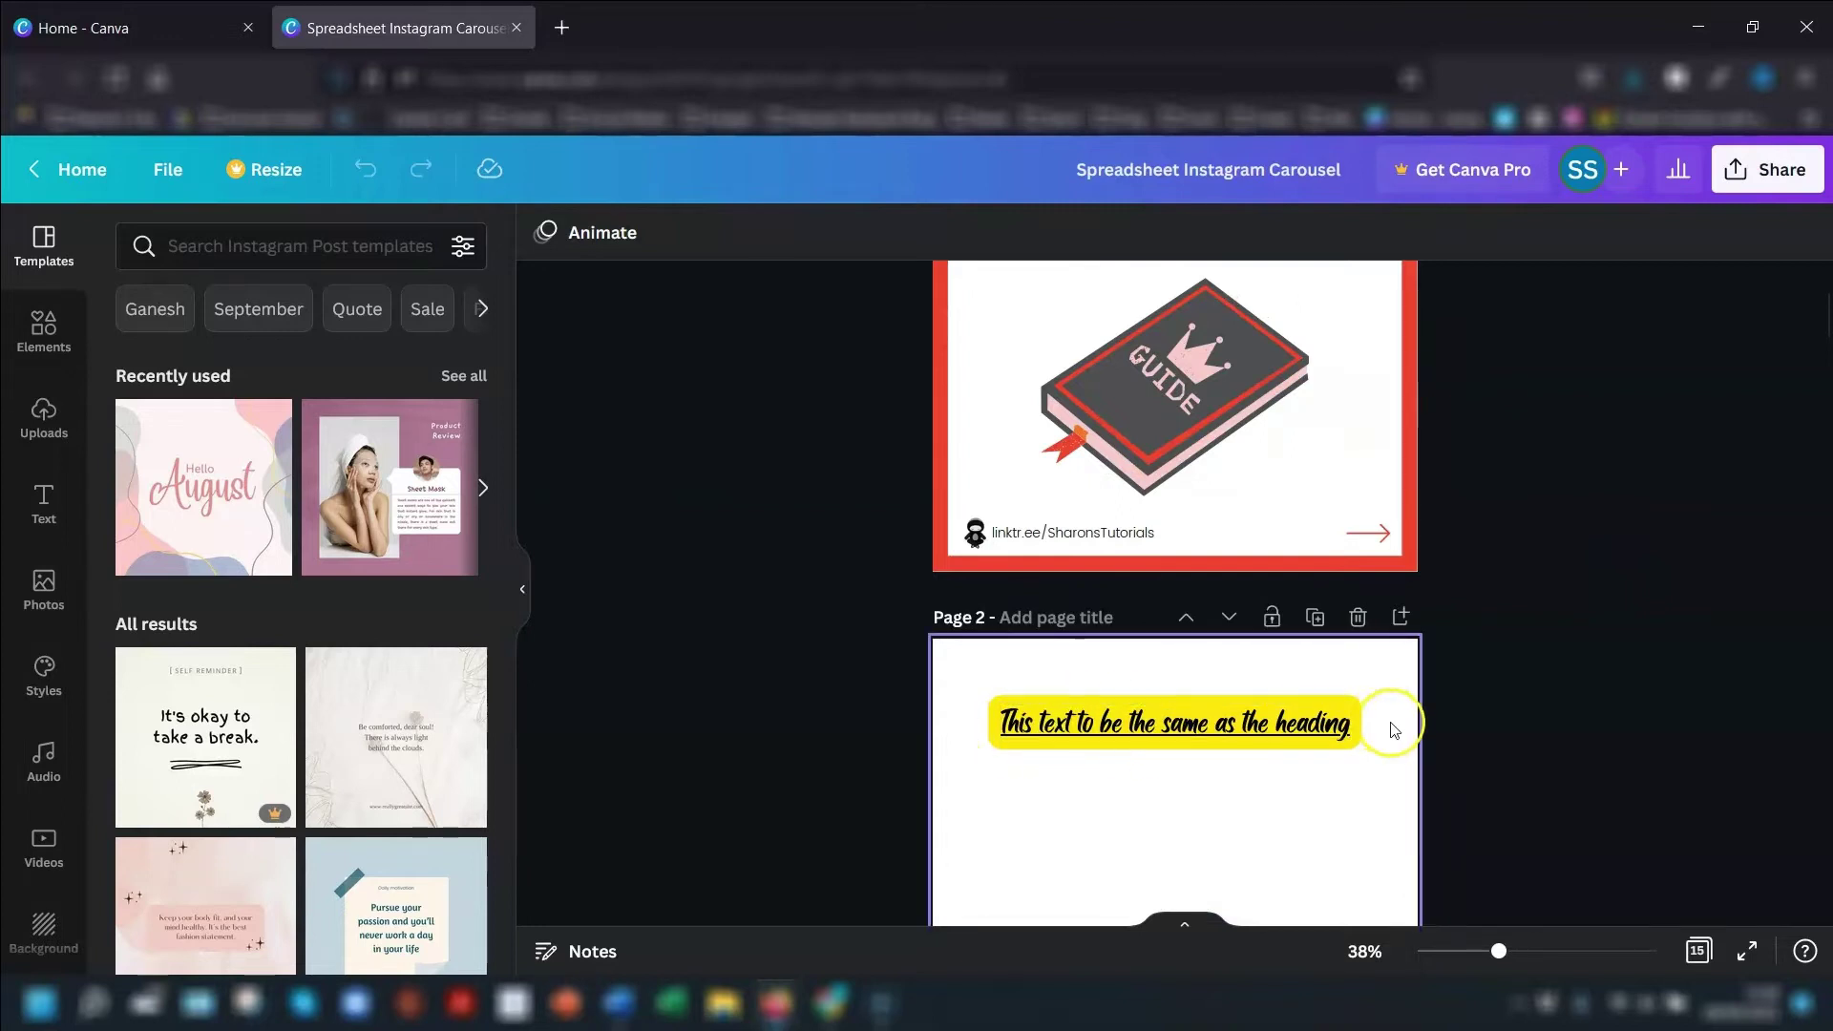
pyautogui.scroll(3, 1392, 731)
pyautogui.click(1091, 490)
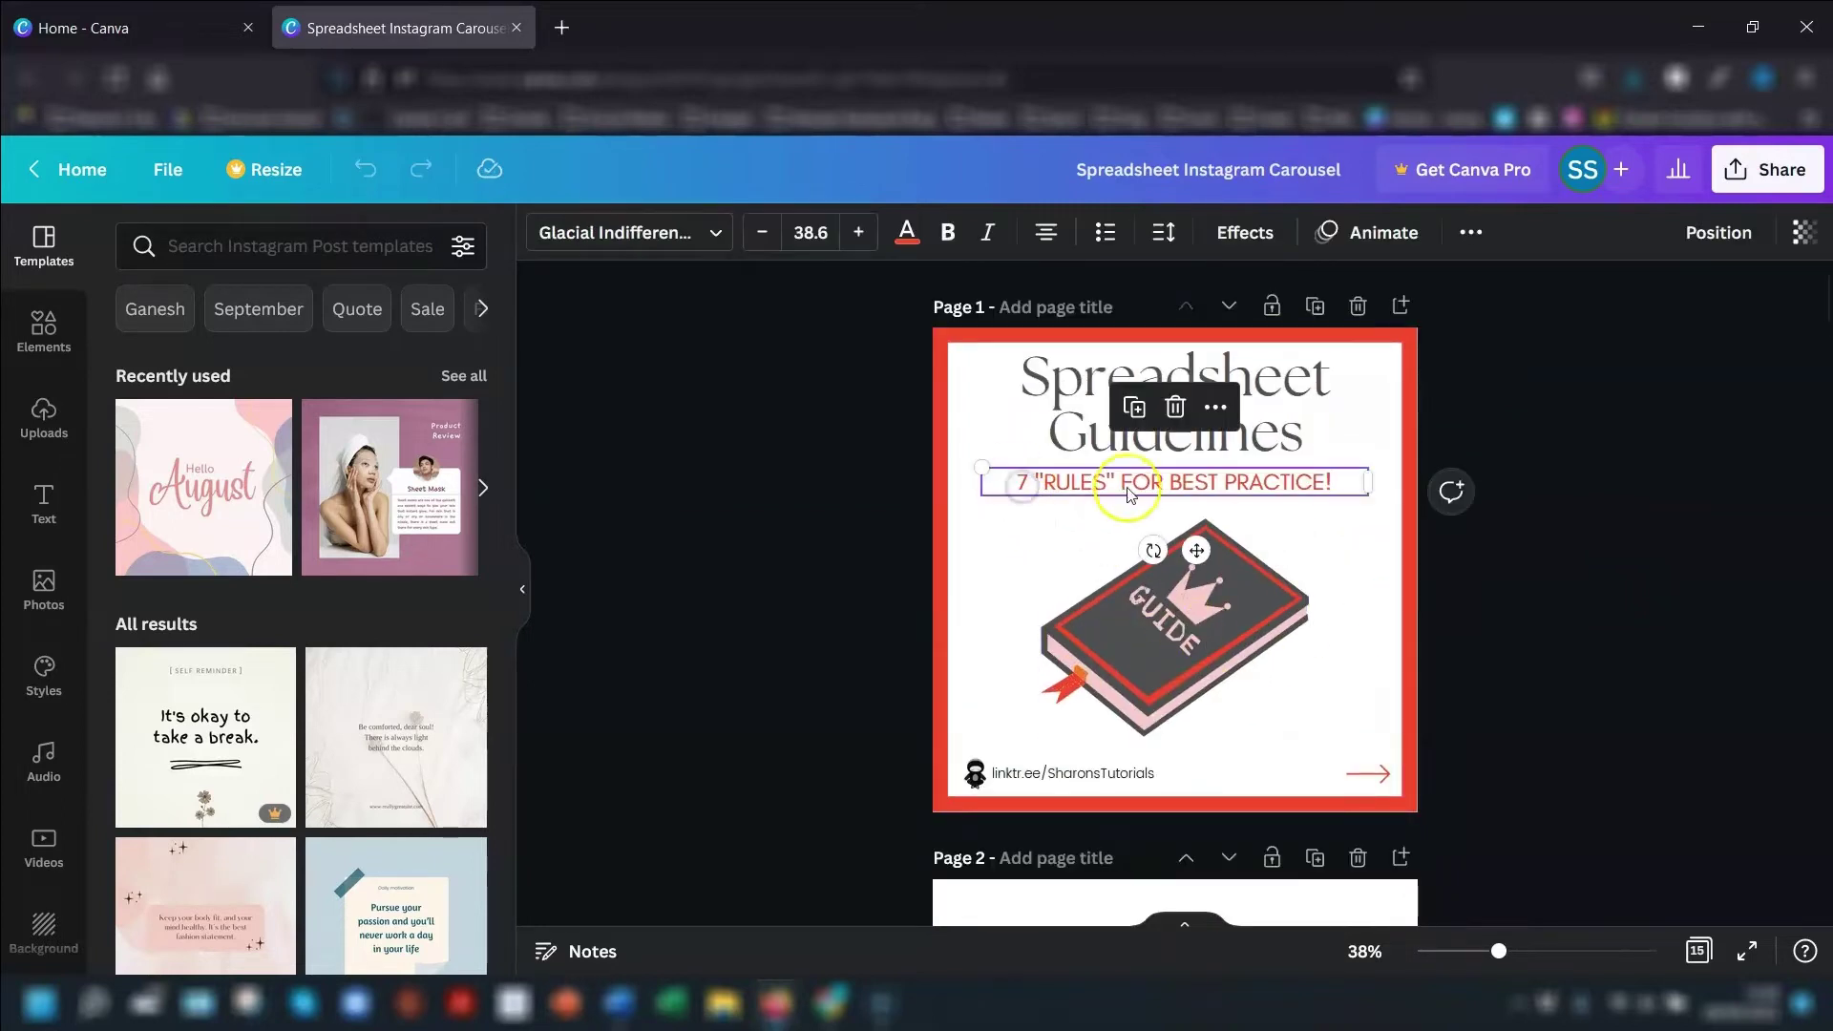
pyautogui.scroll(-2, 1519, 539)
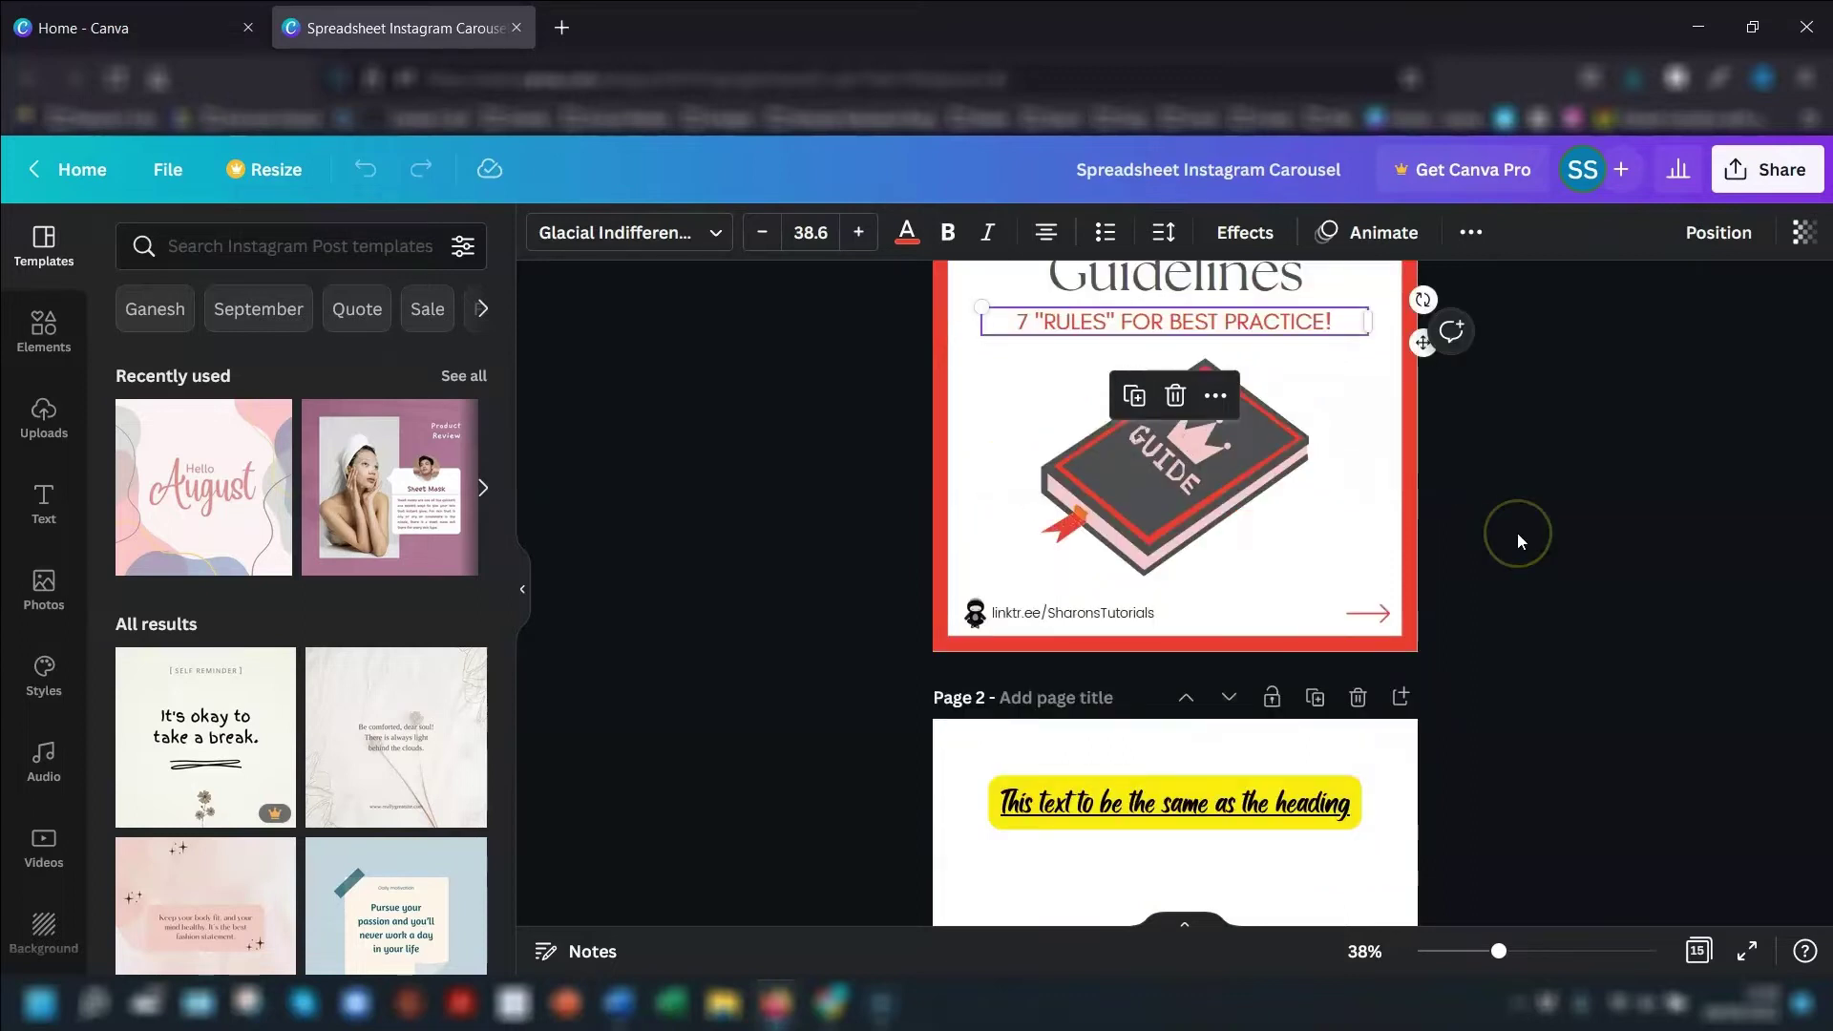
pyautogui.scroll(-1, 1422, 553)
pyautogui.click(1085, 733)
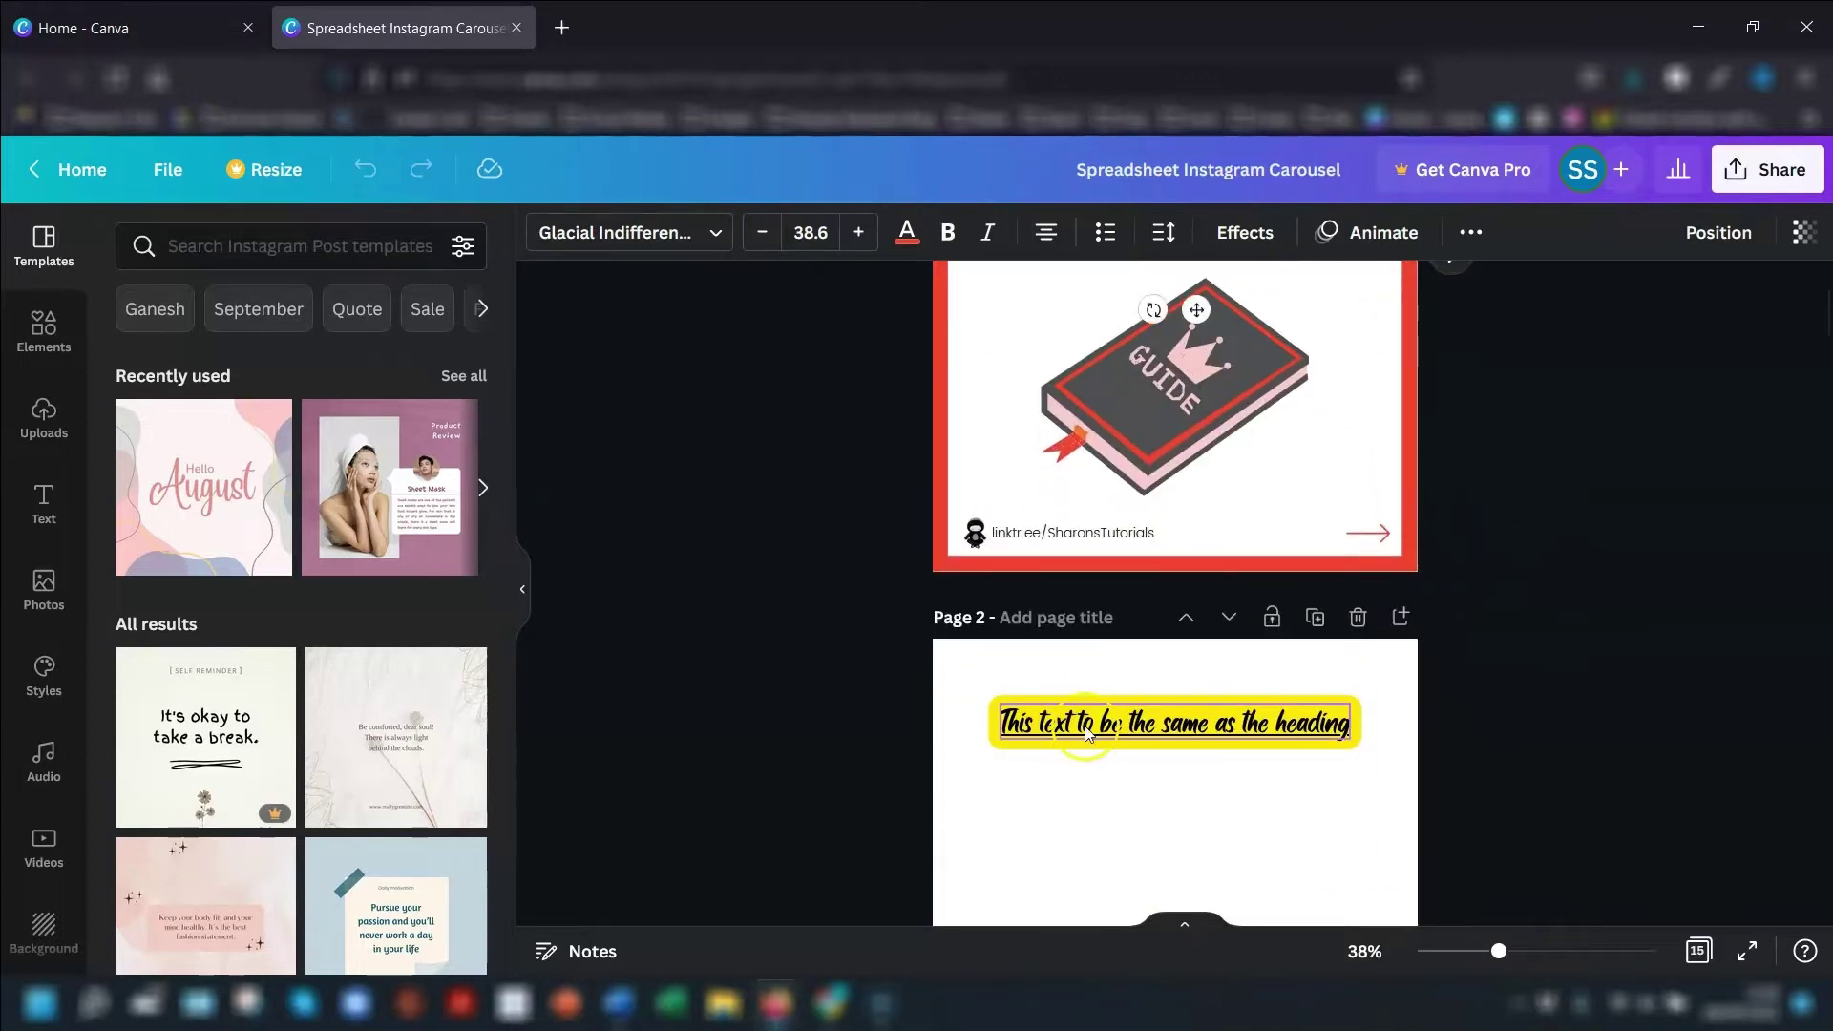
pyautogui.click(1086, 733)
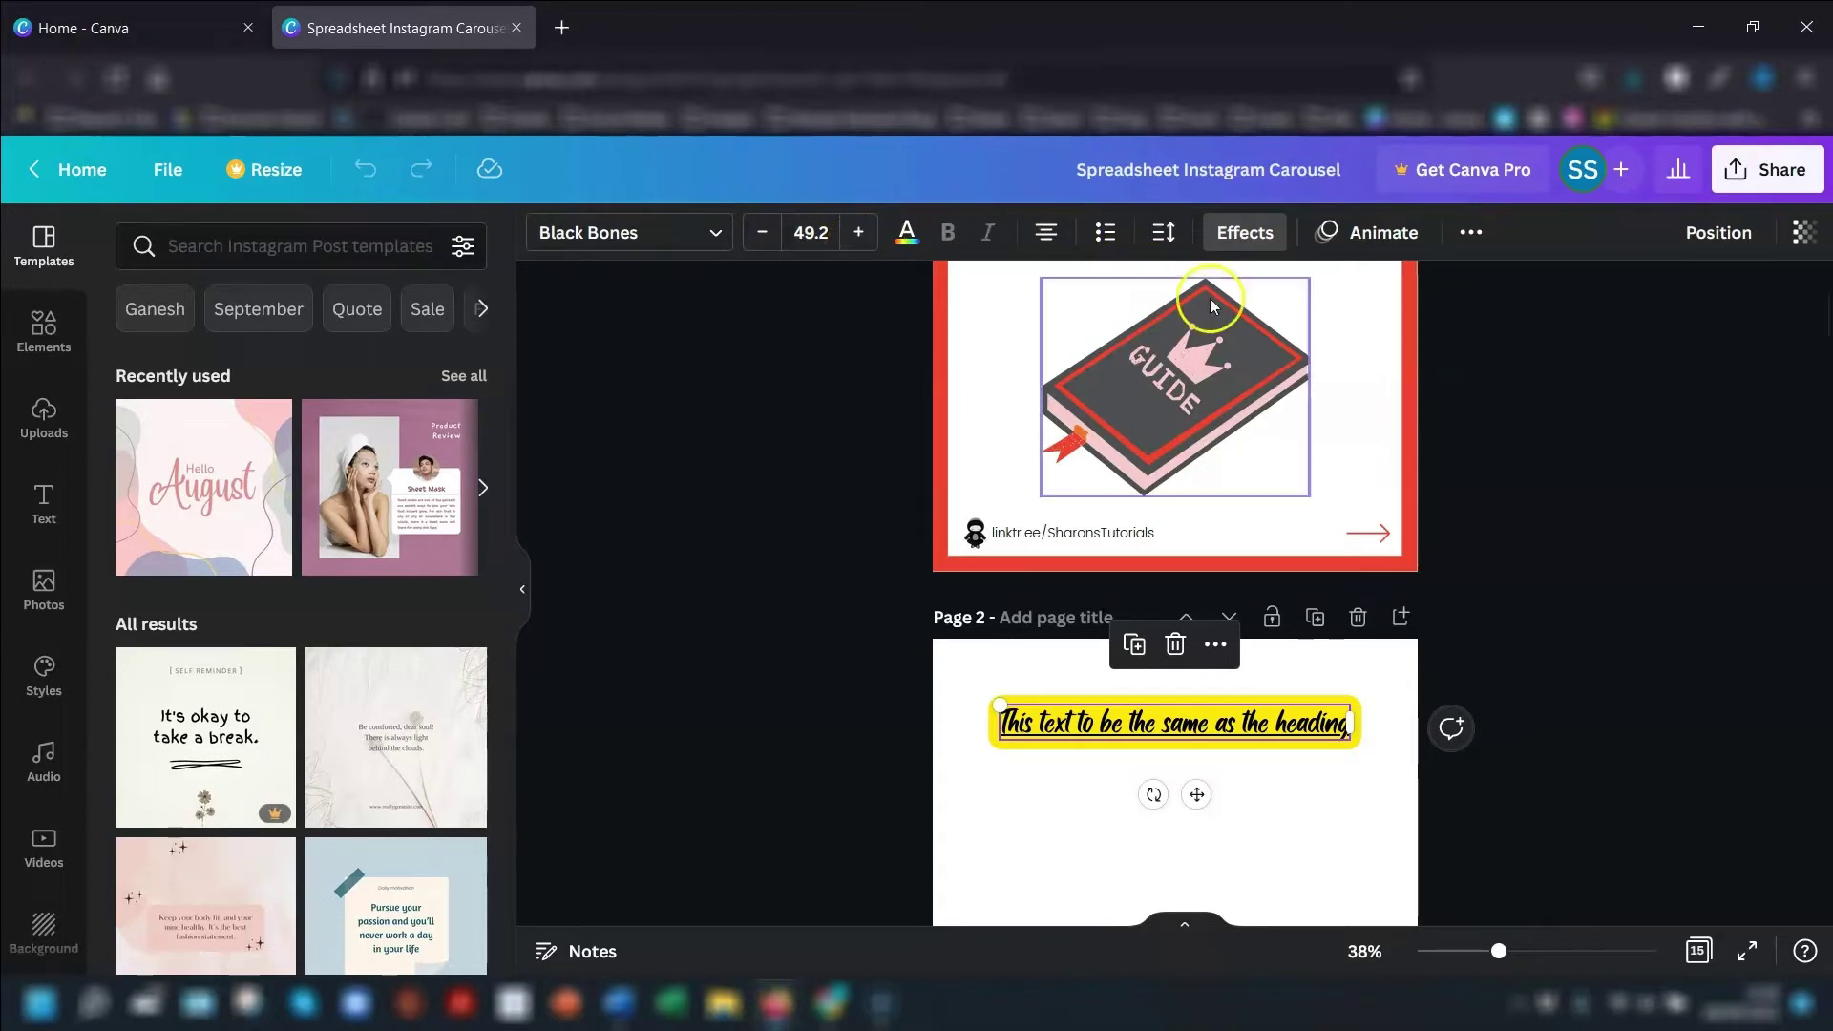
pyautogui.click(1521, 443)
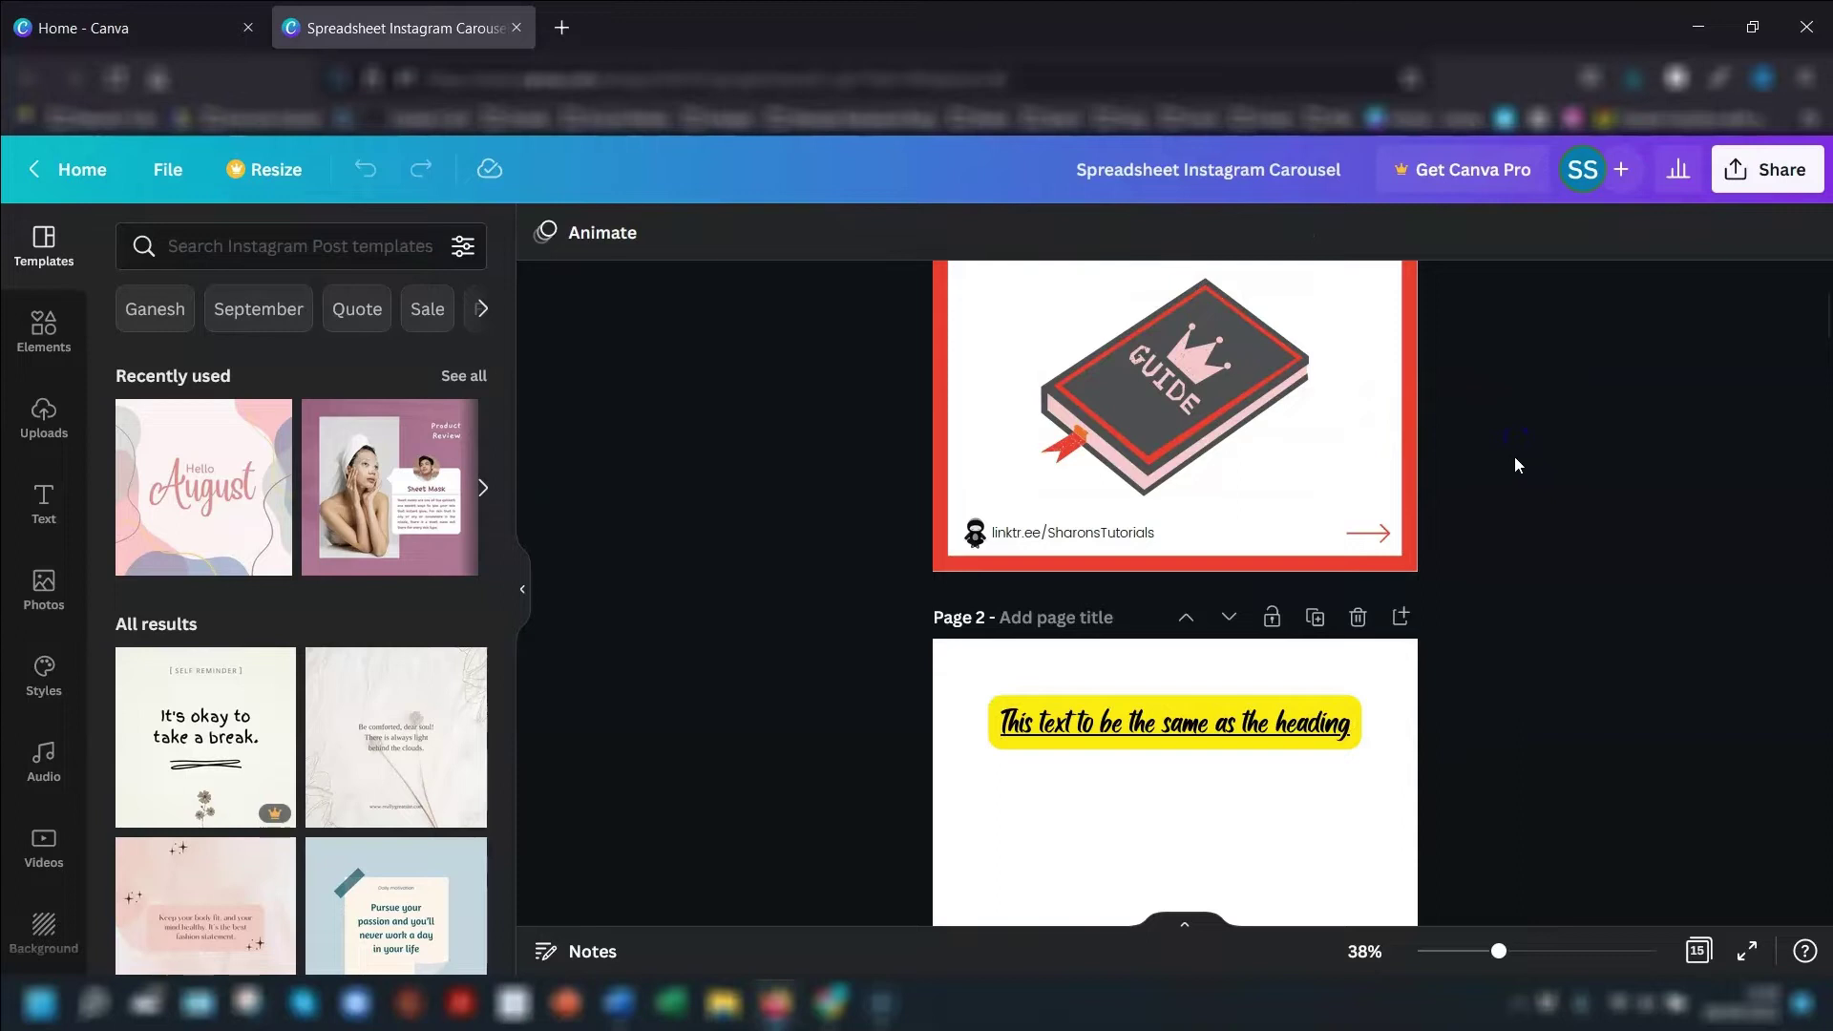
pyautogui.scroll(3, 1515, 456)
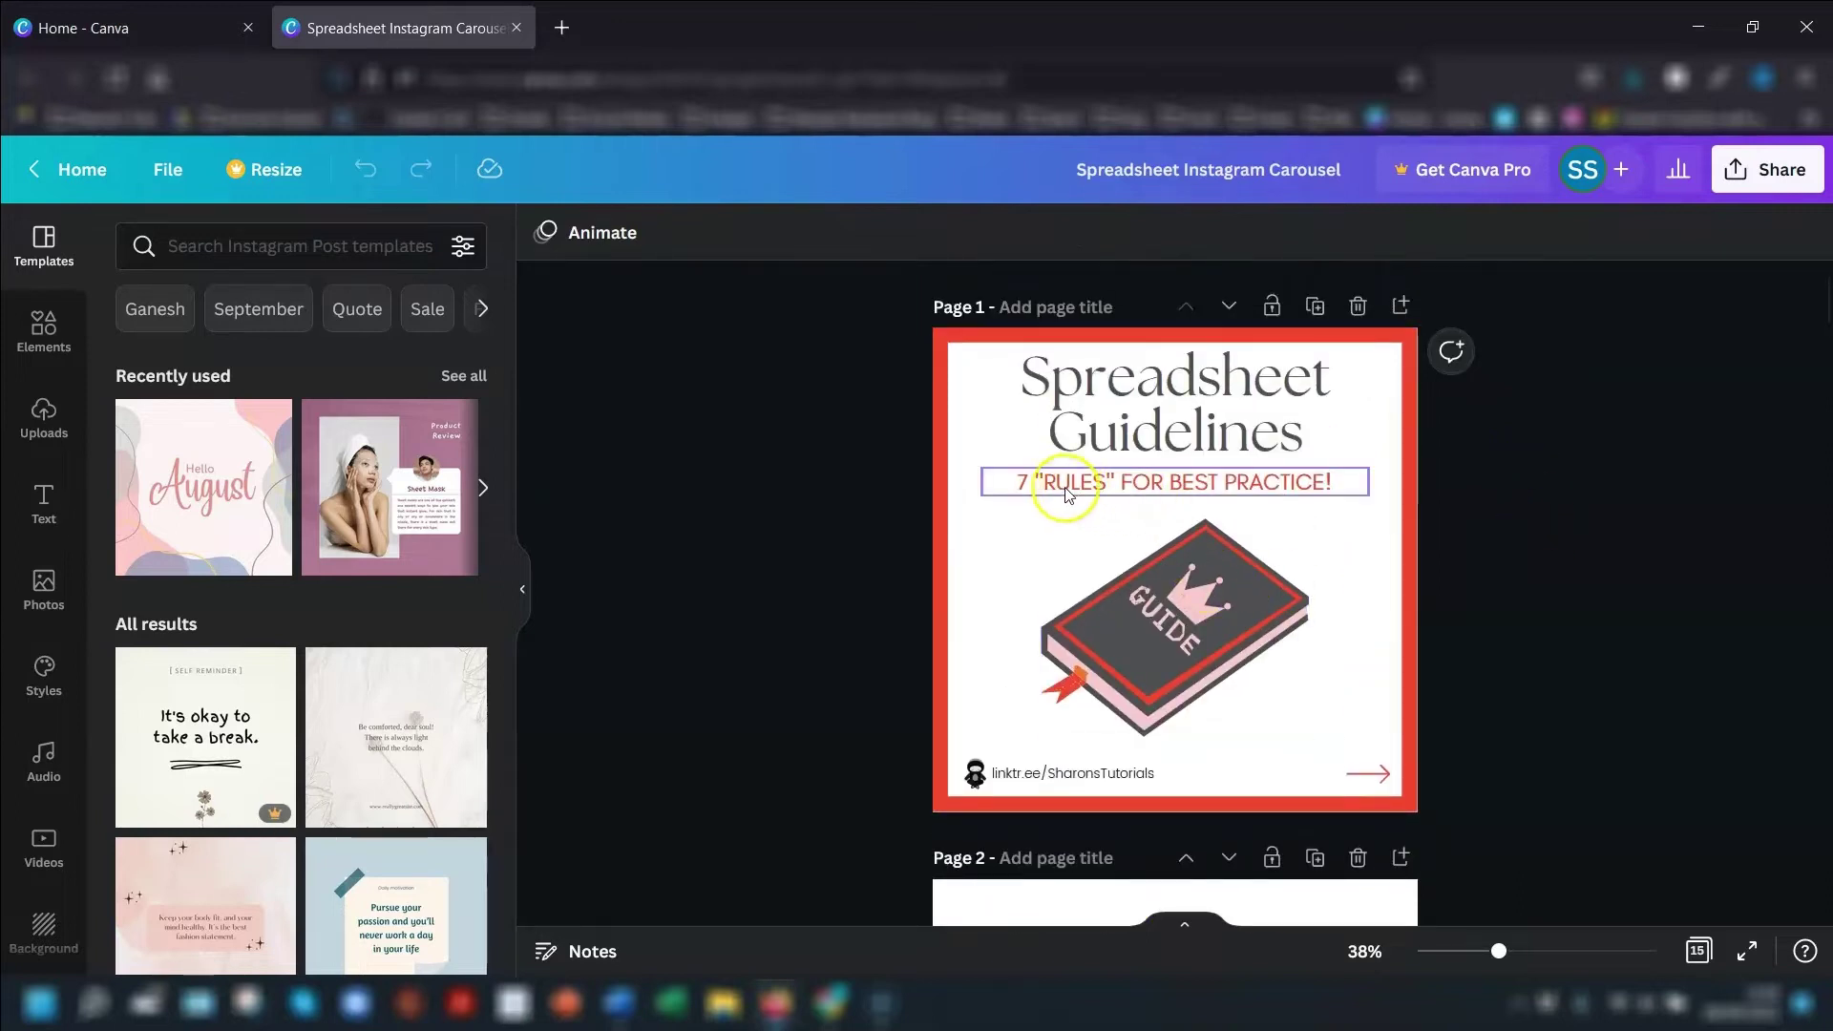
# Copy the style of page 1's "7 "RULES" FOR BEST PRACTICE!" subheading onto the yellow-highlighted text on page 2
pyautogui.click(1022, 485)
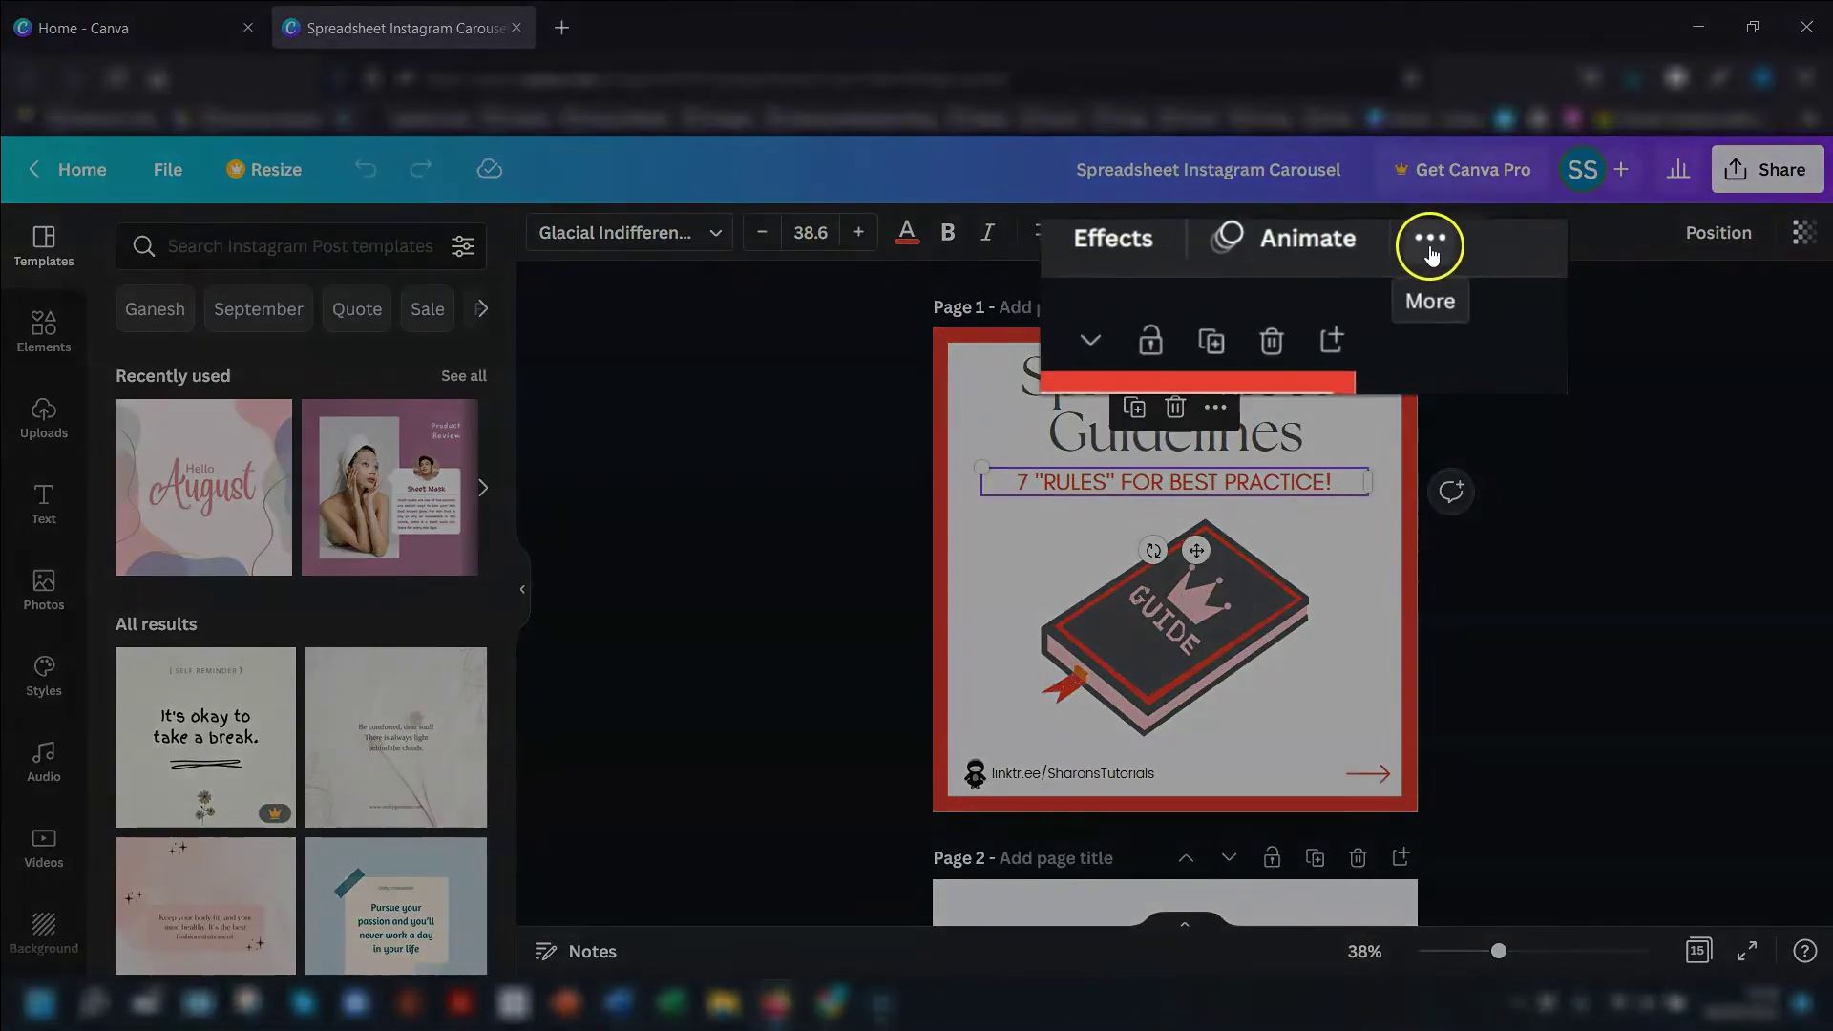
pyautogui.click(1429, 246)
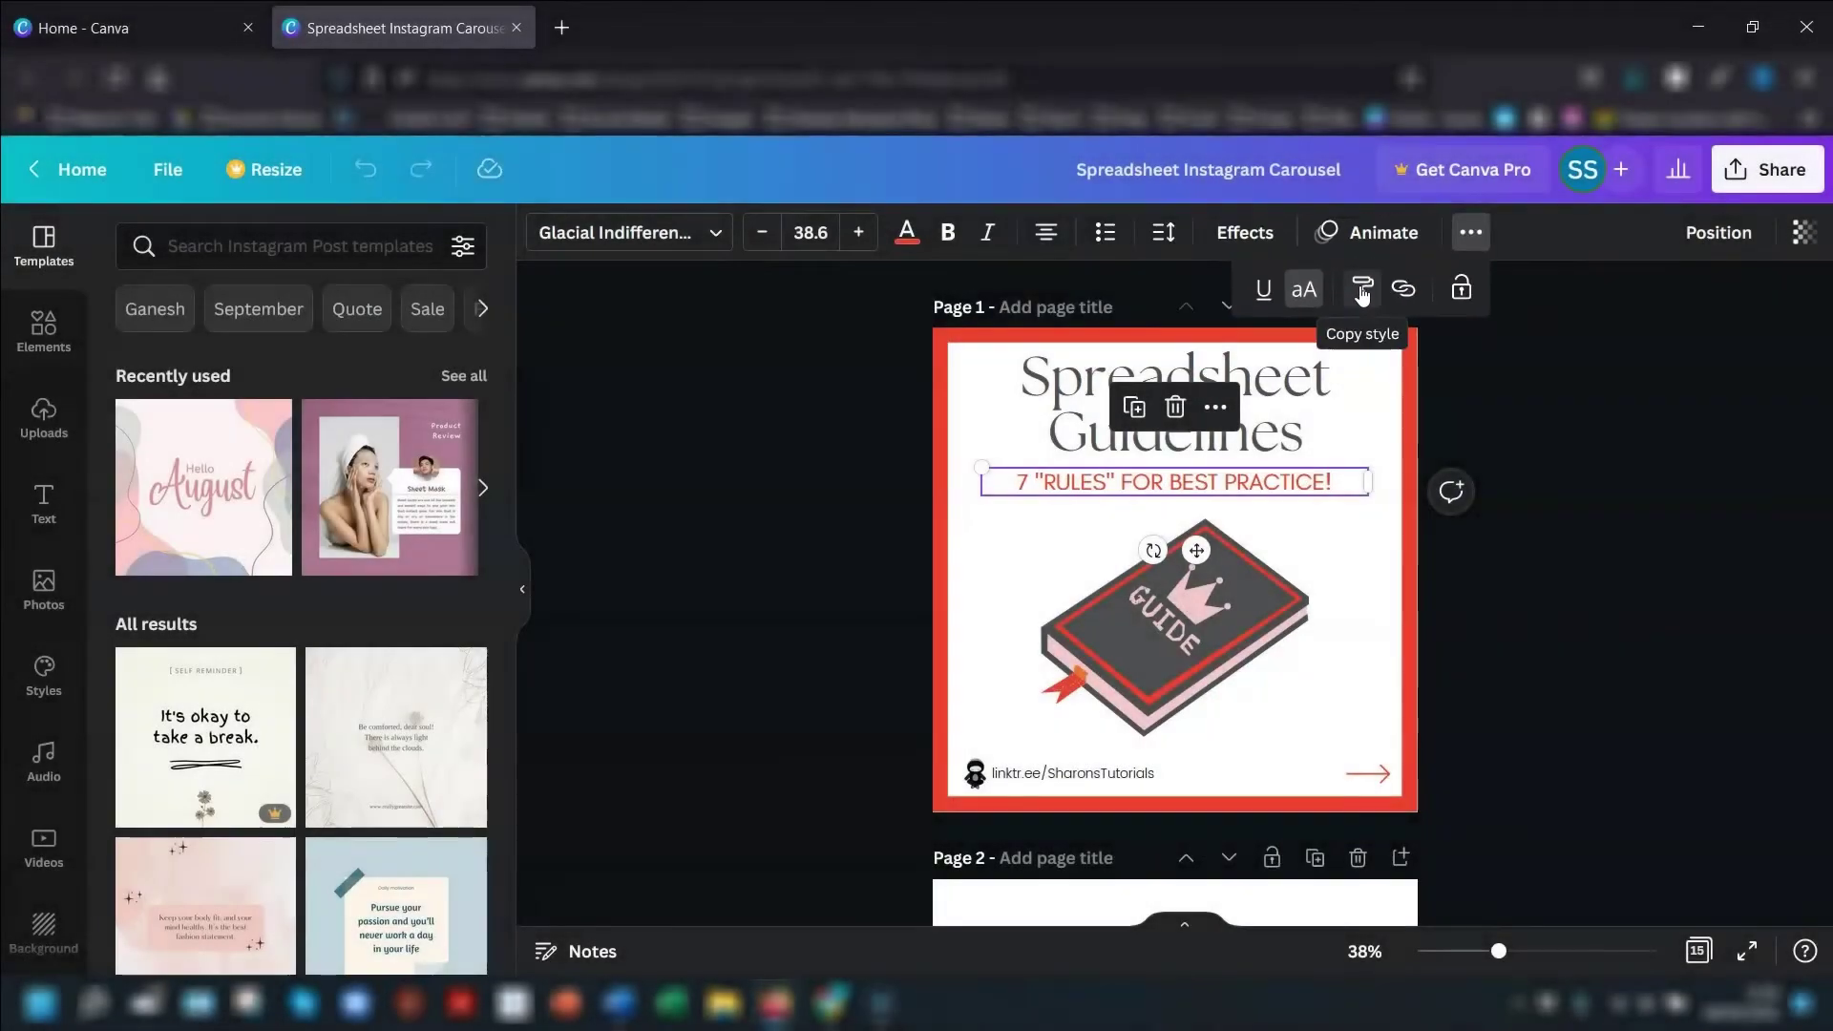
pyautogui.click(1362, 289)
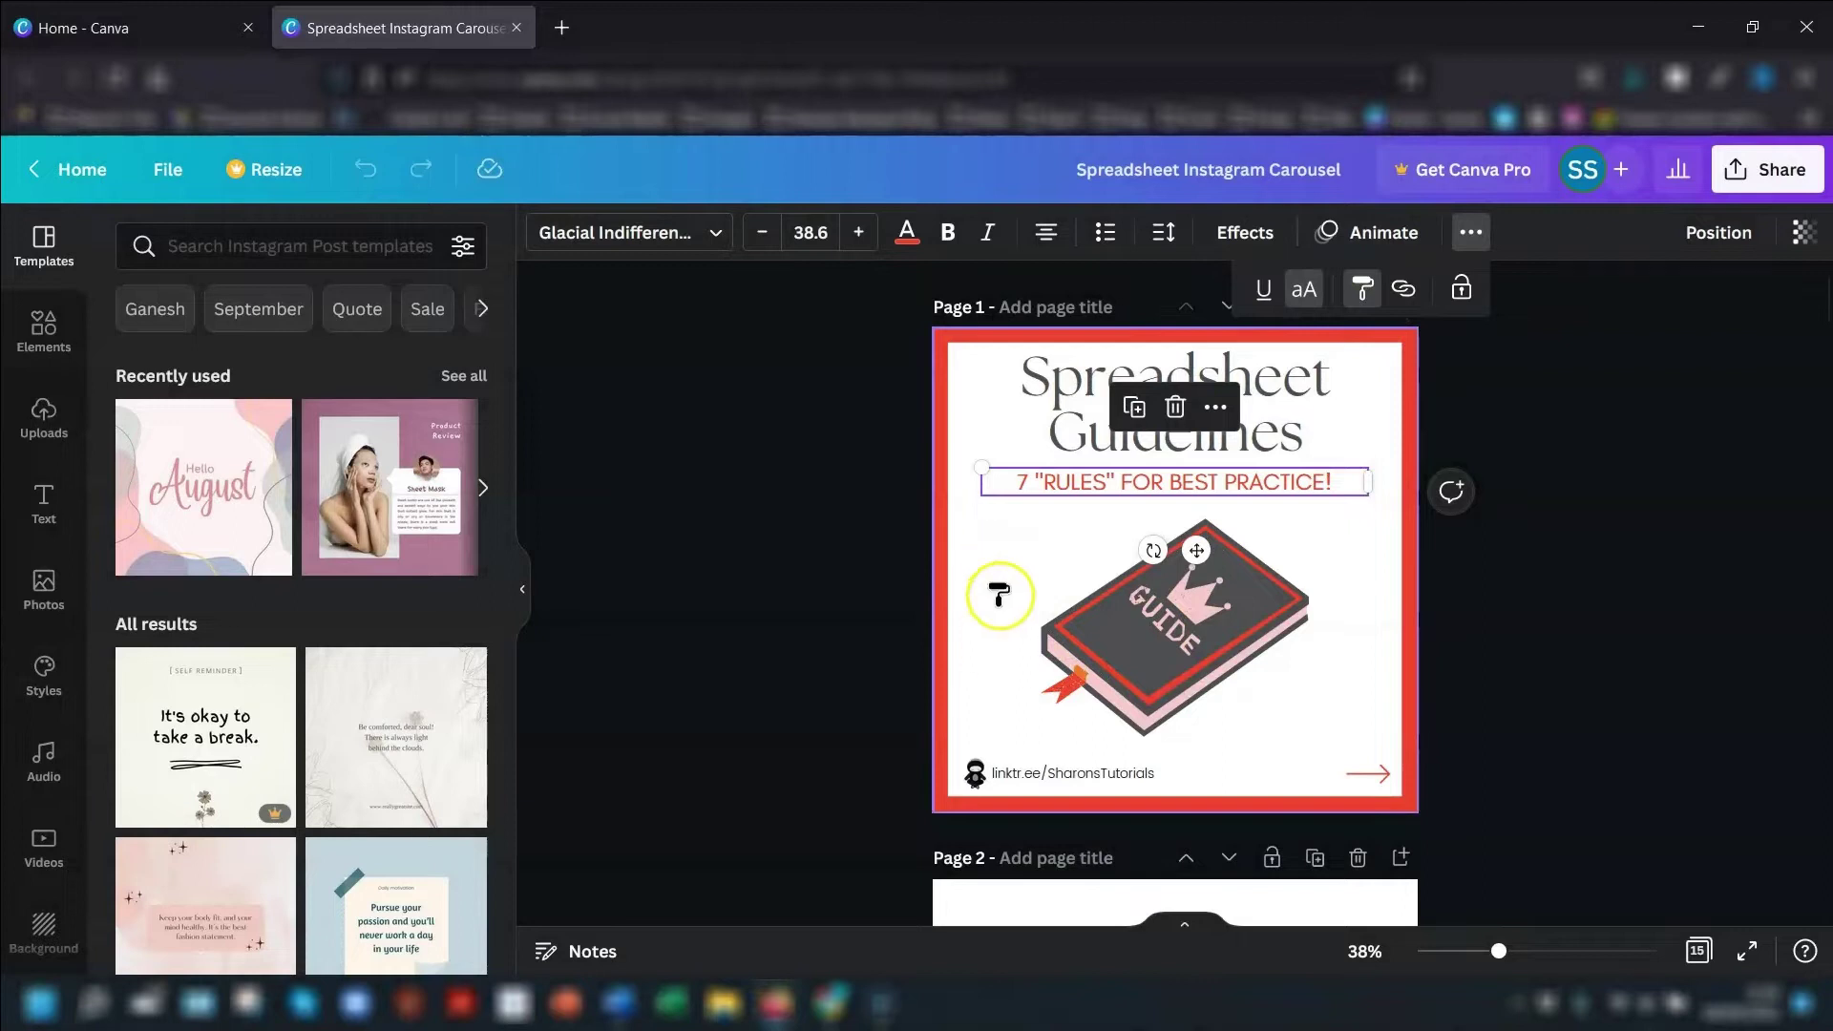
pyautogui.scroll(-3, 1588, 560)
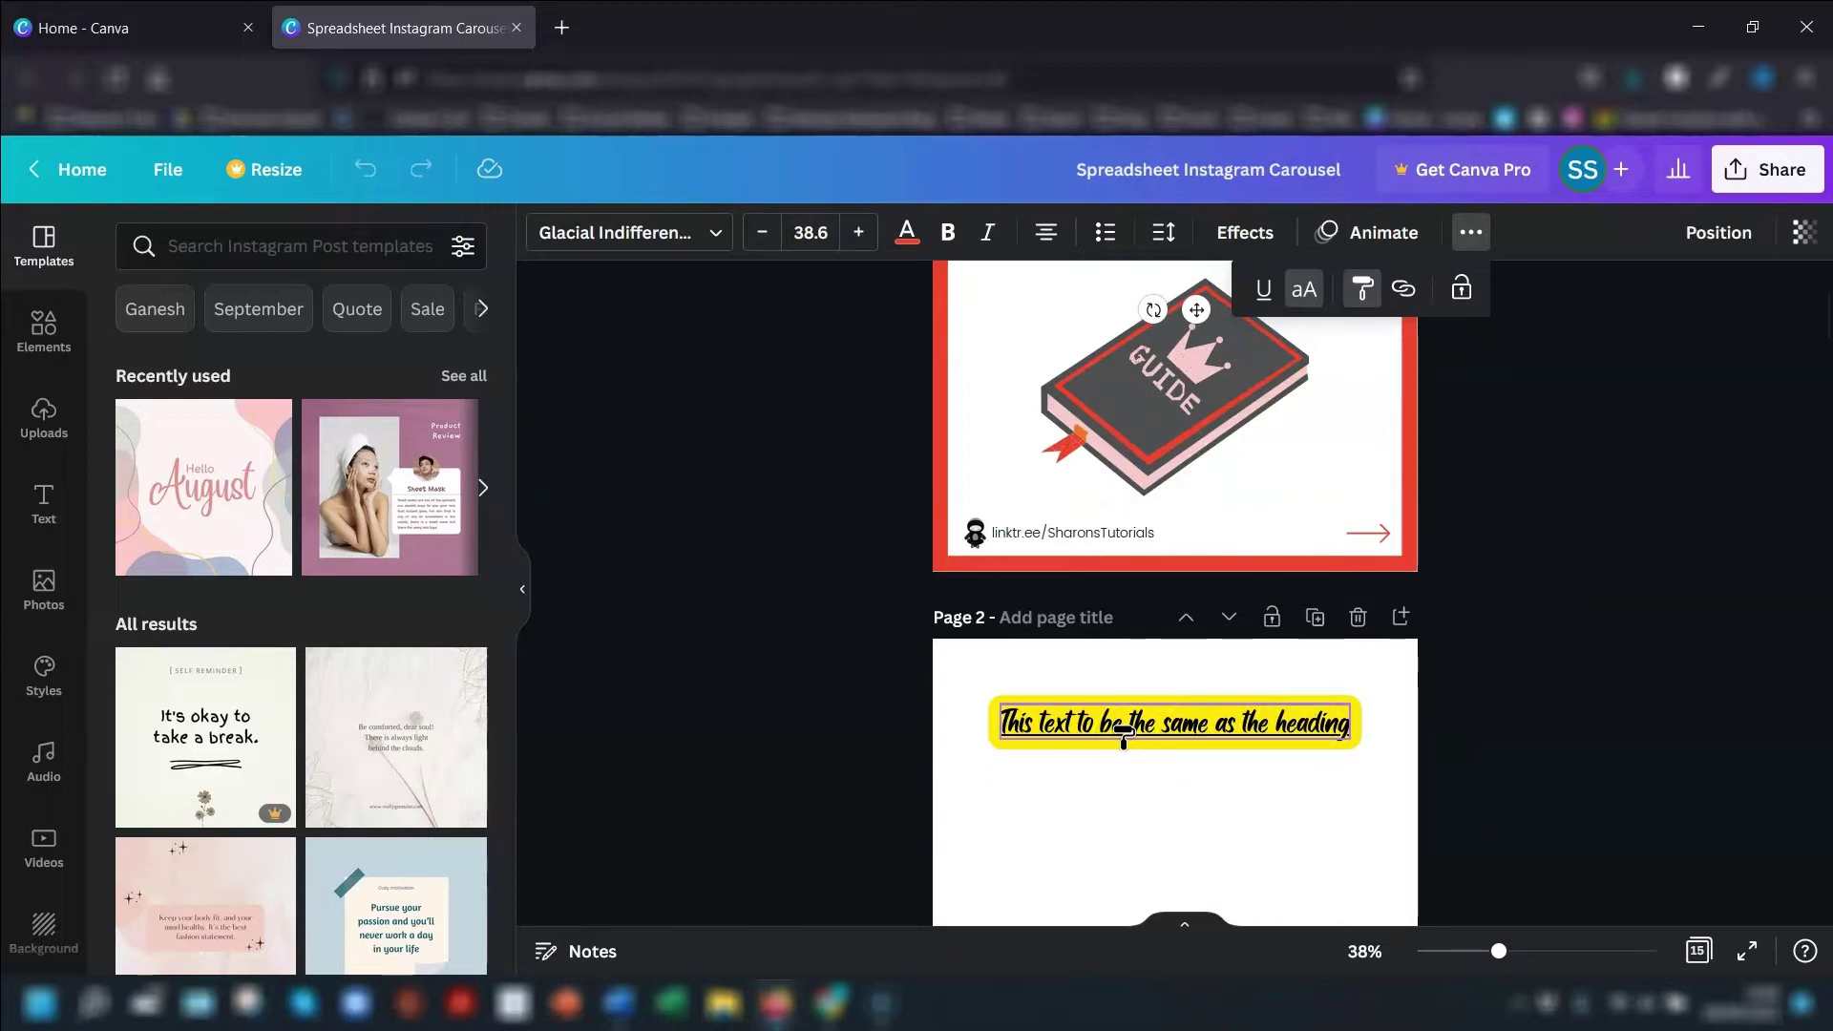
pyautogui.click(1051, 733)
pyautogui.click(1295, 796)
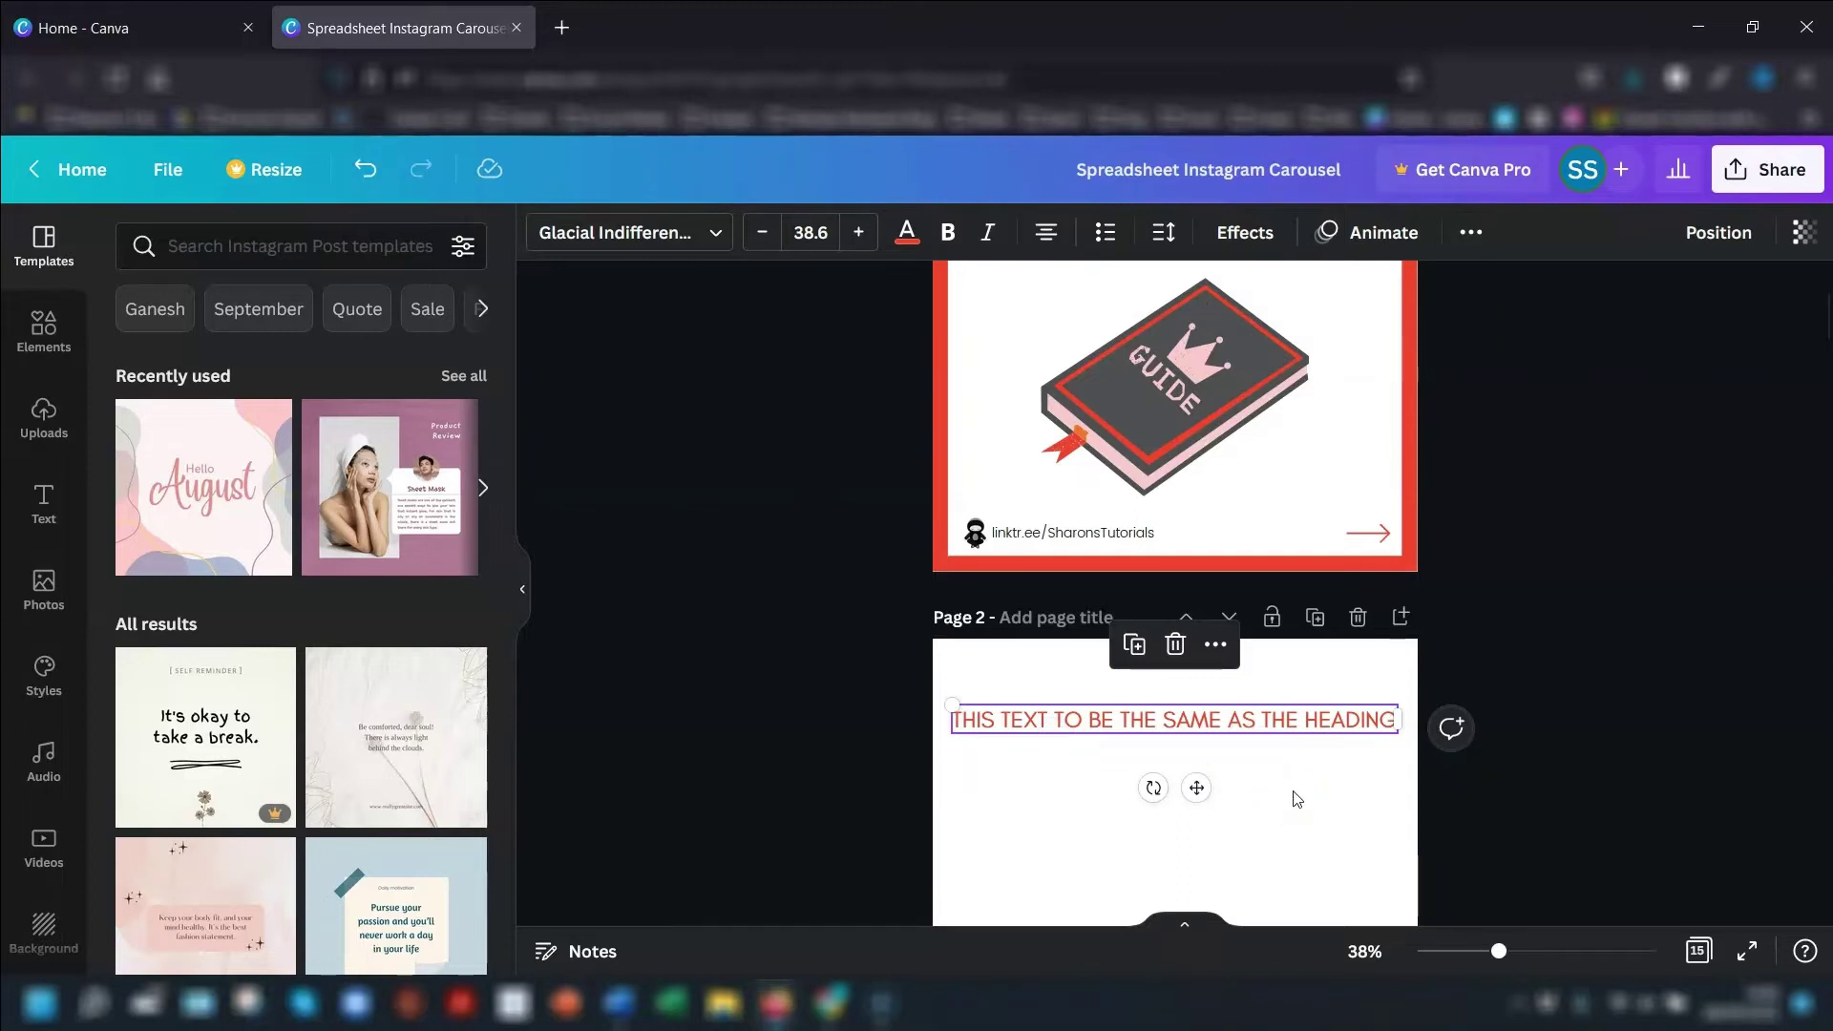
pyautogui.scroll(3, 1339, 692)
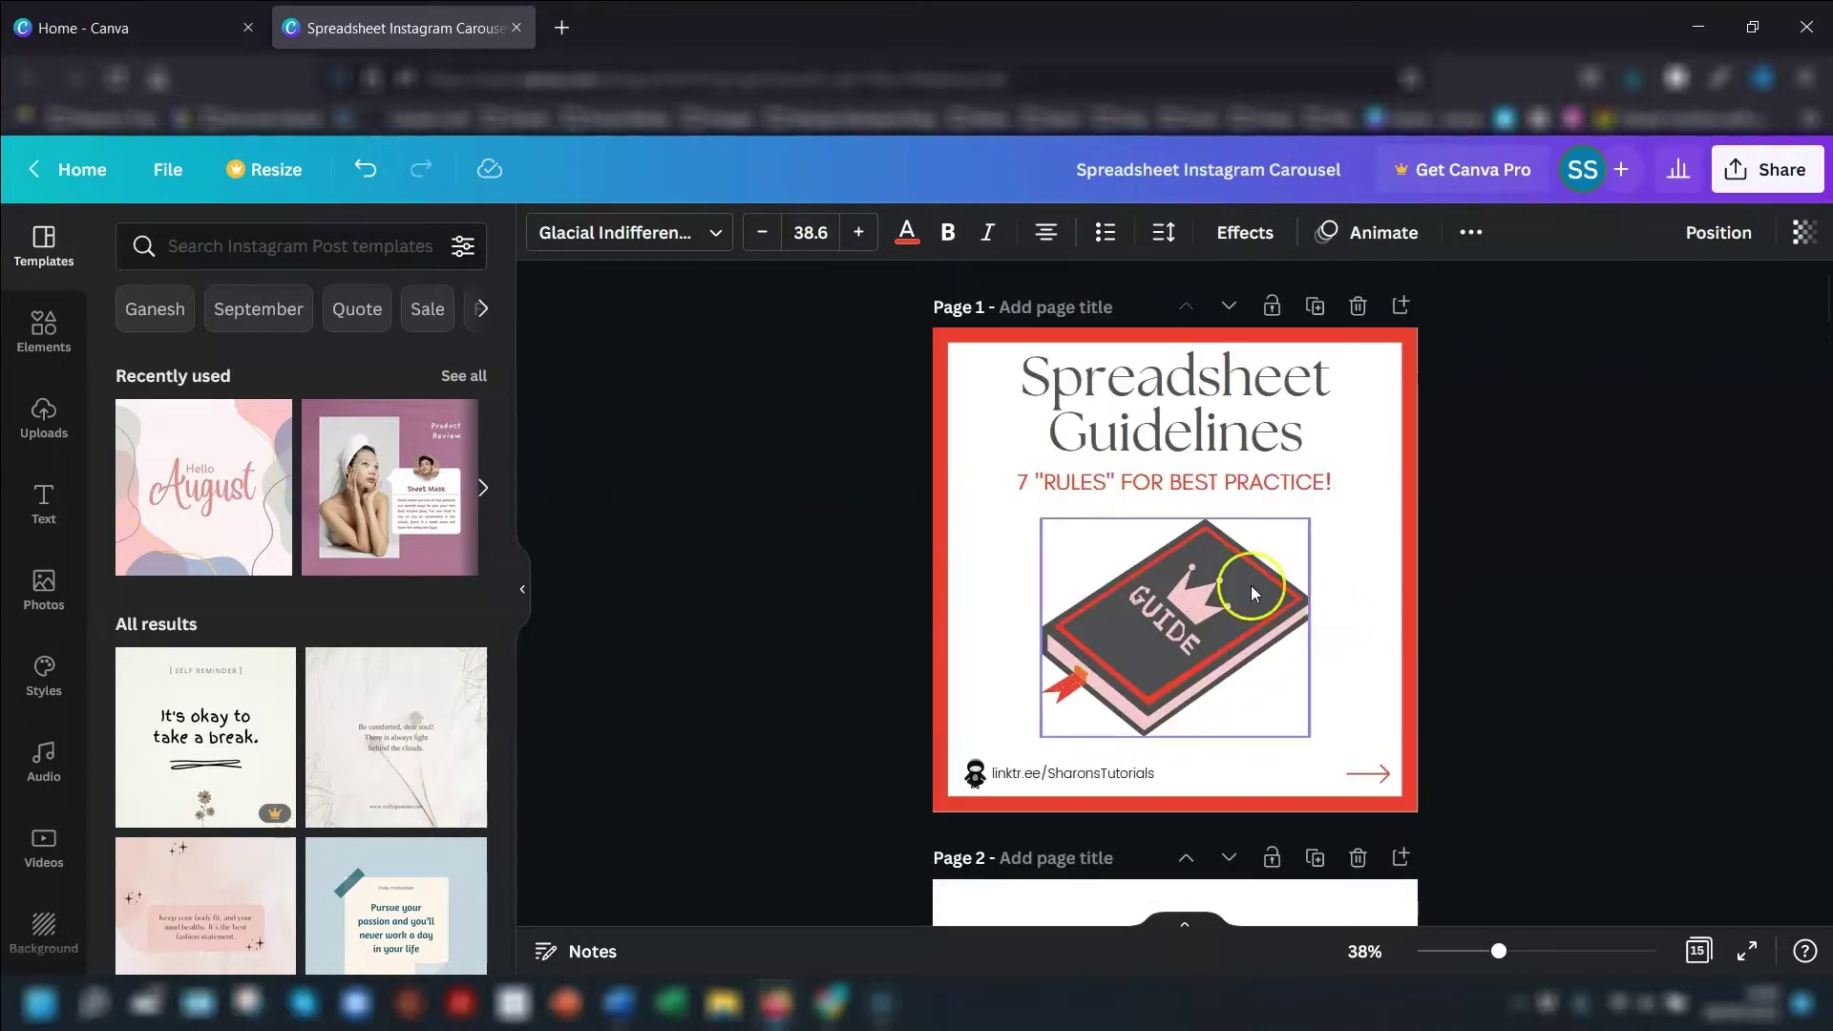
pyautogui.scroll(-3, 1448, 728)
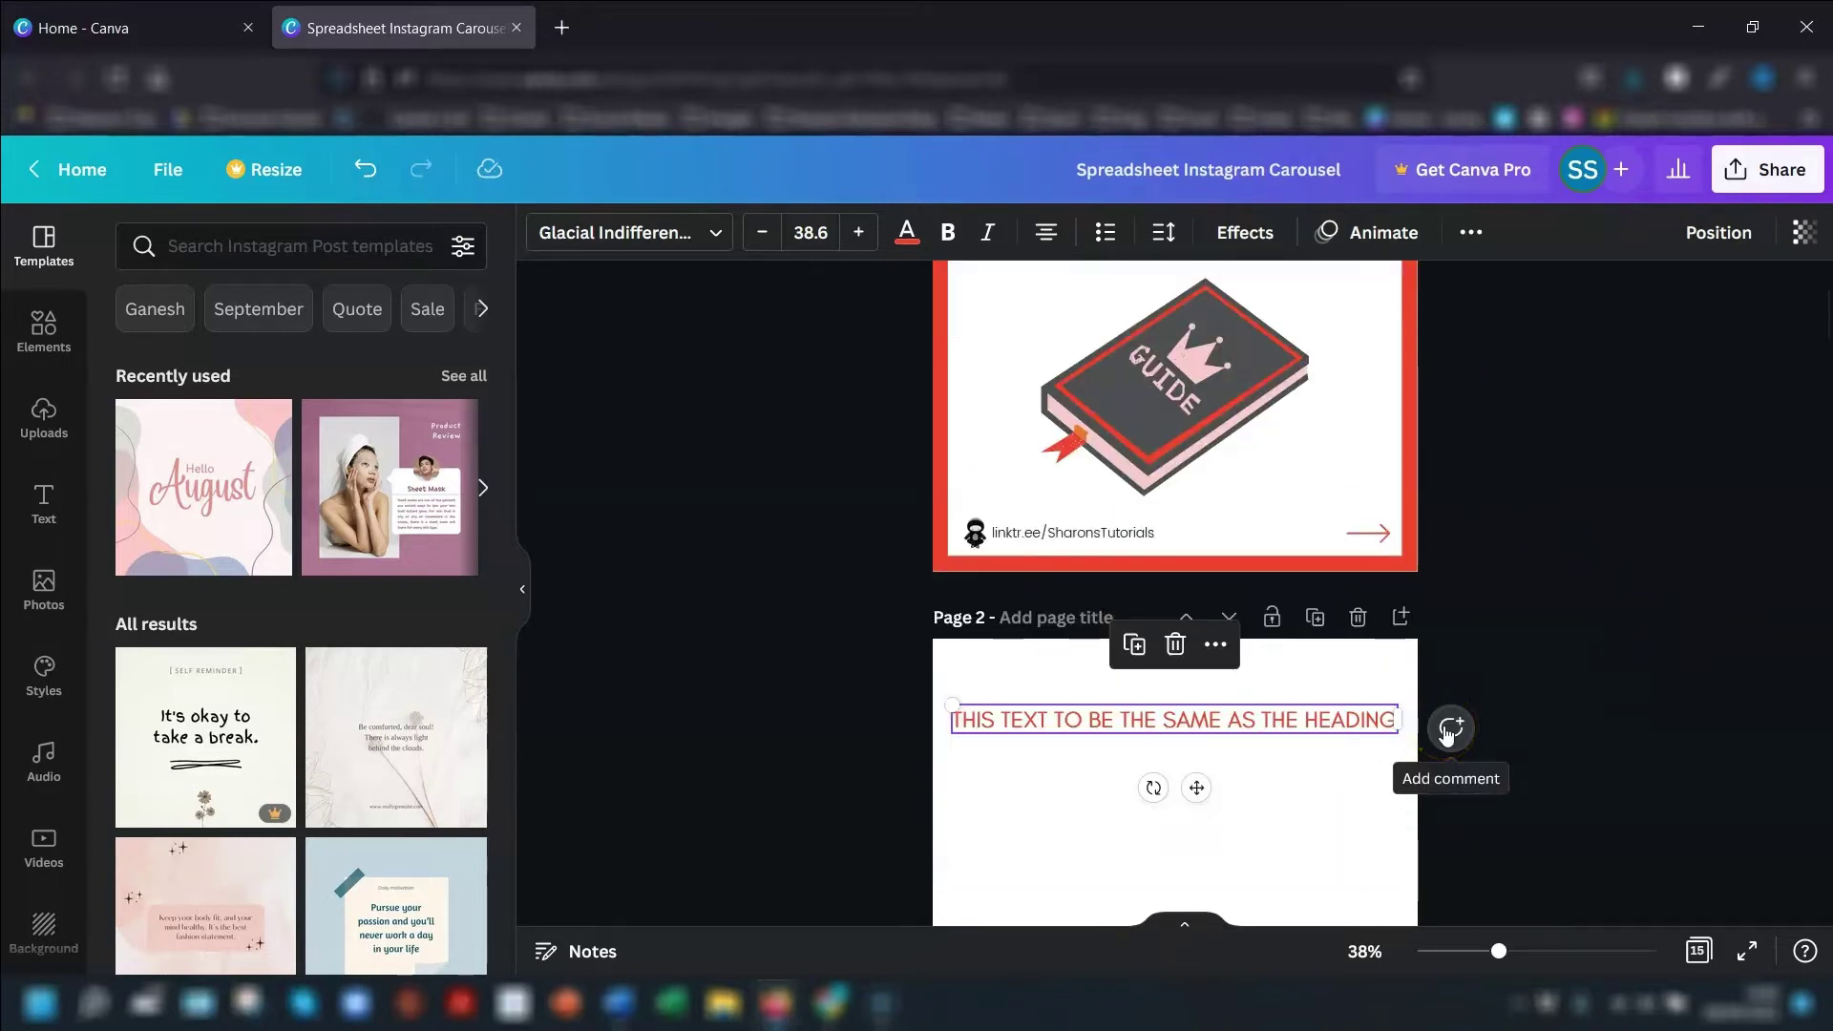
# Copy the style of the pink and grey pointed shape on page 3 onto the red hand graphic beside it
pyautogui.scroll(-5, 1444, 733)
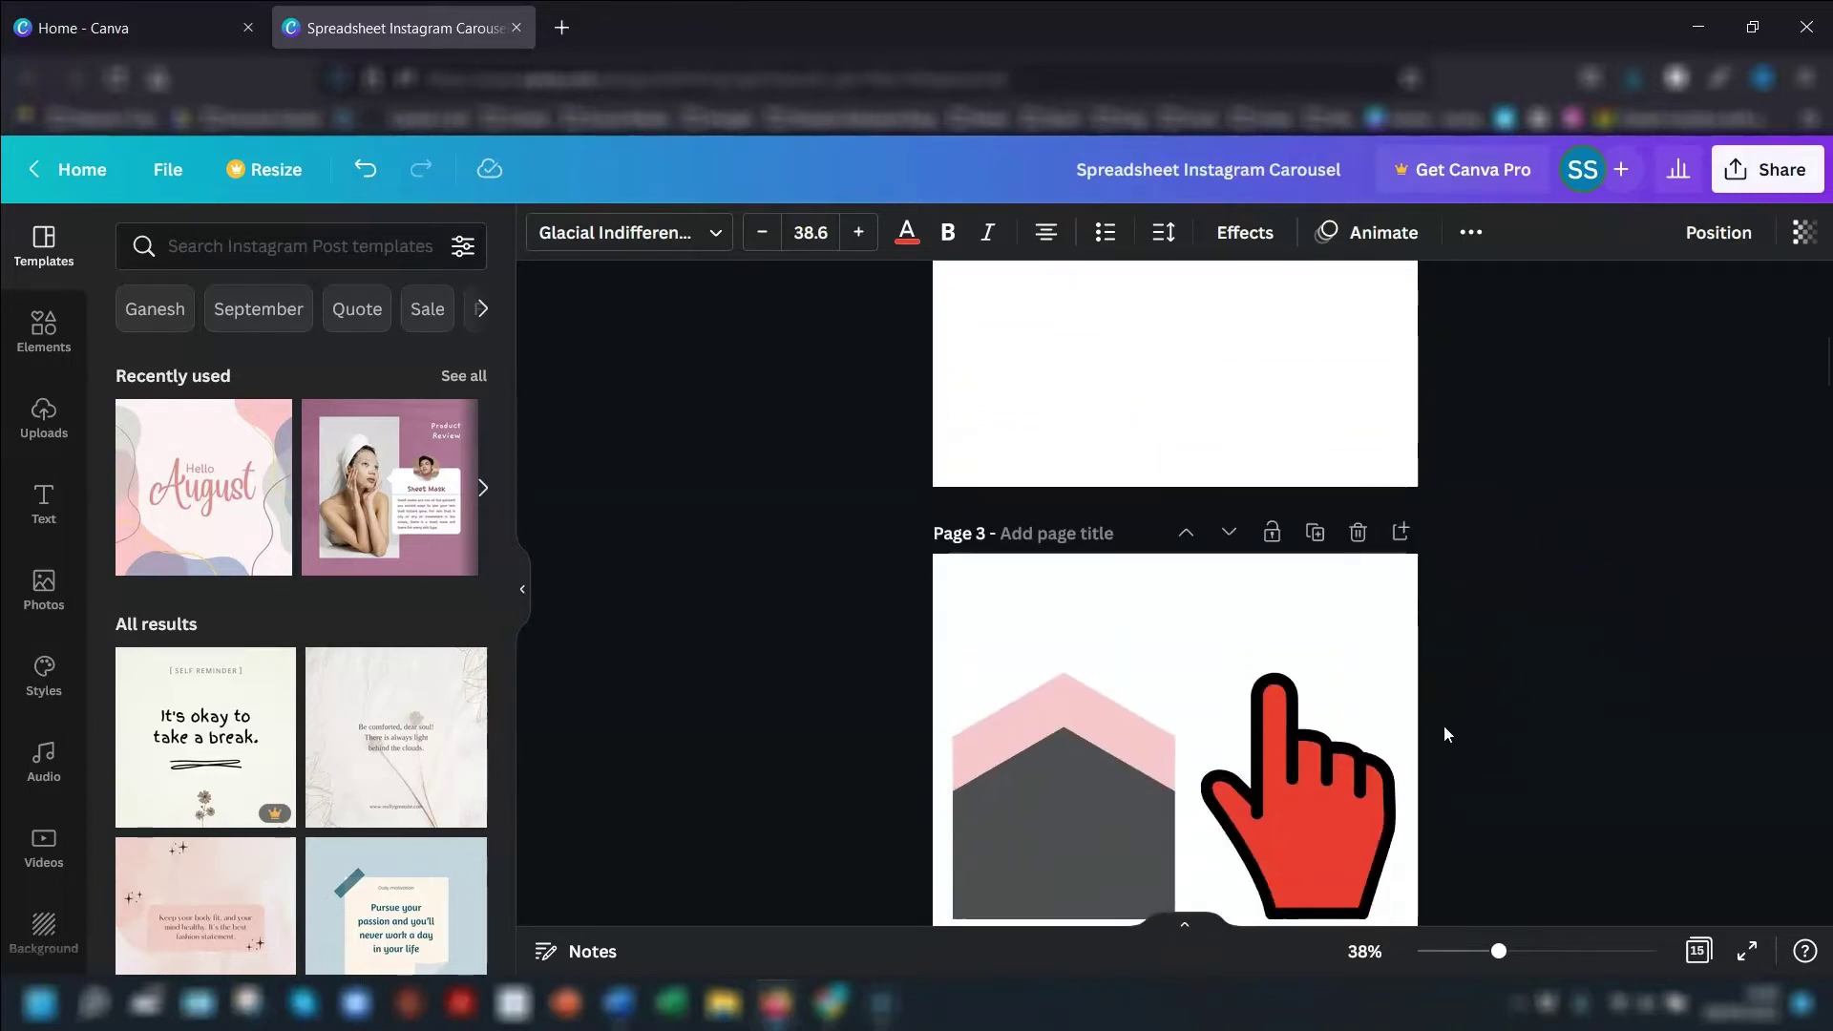
pyautogui.click(1338, 765)
pyautogui.click(1076, 602)
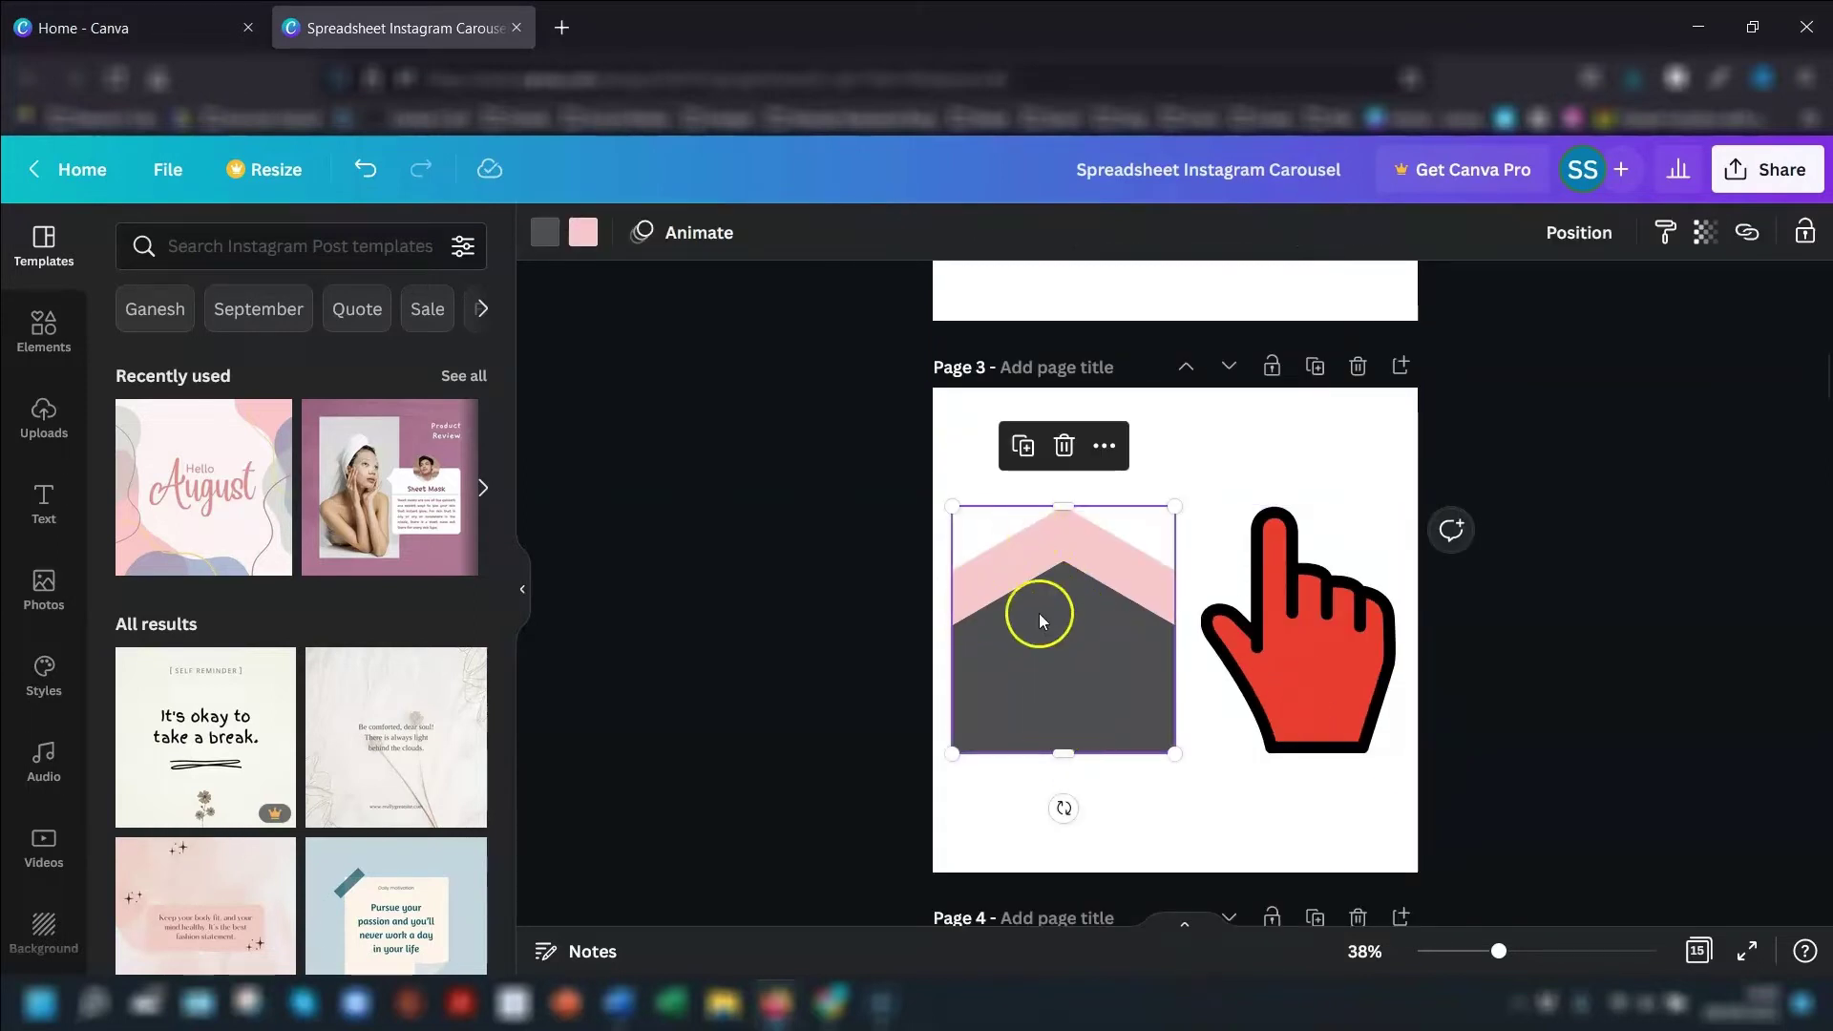
pyautogui.press('Escape')
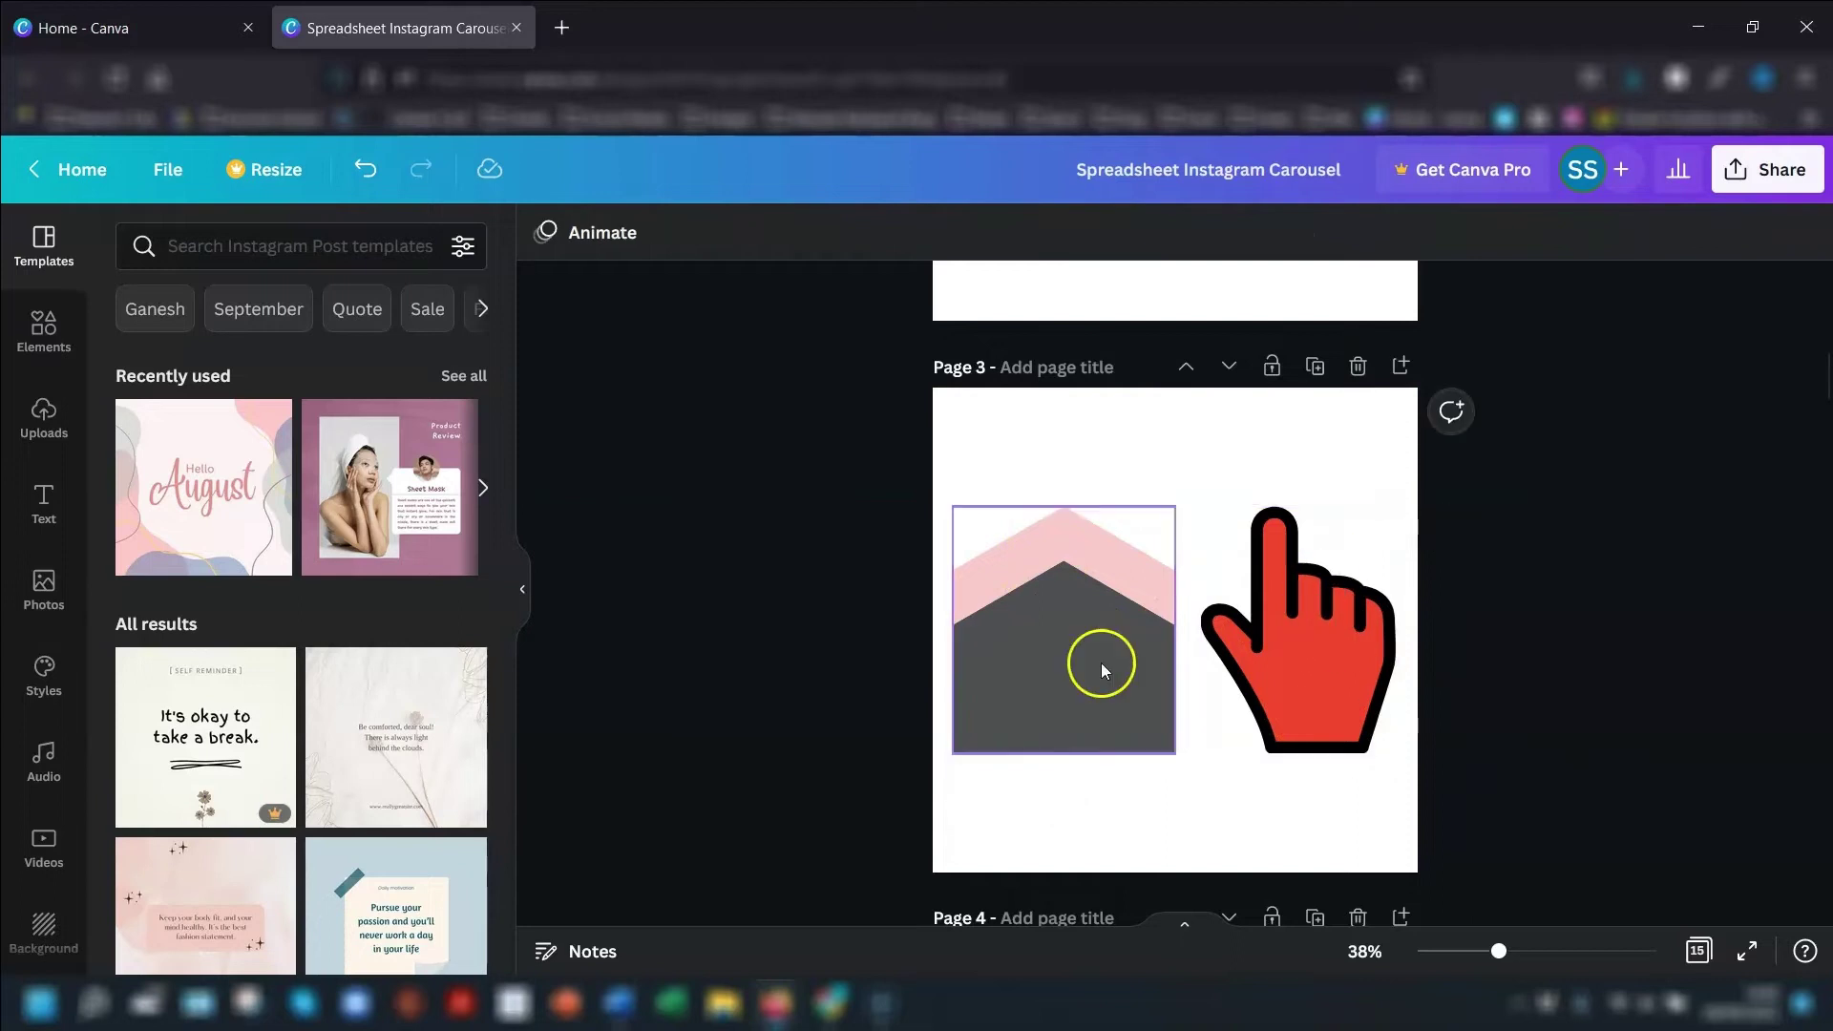
pyautogui.click(1079, 667)
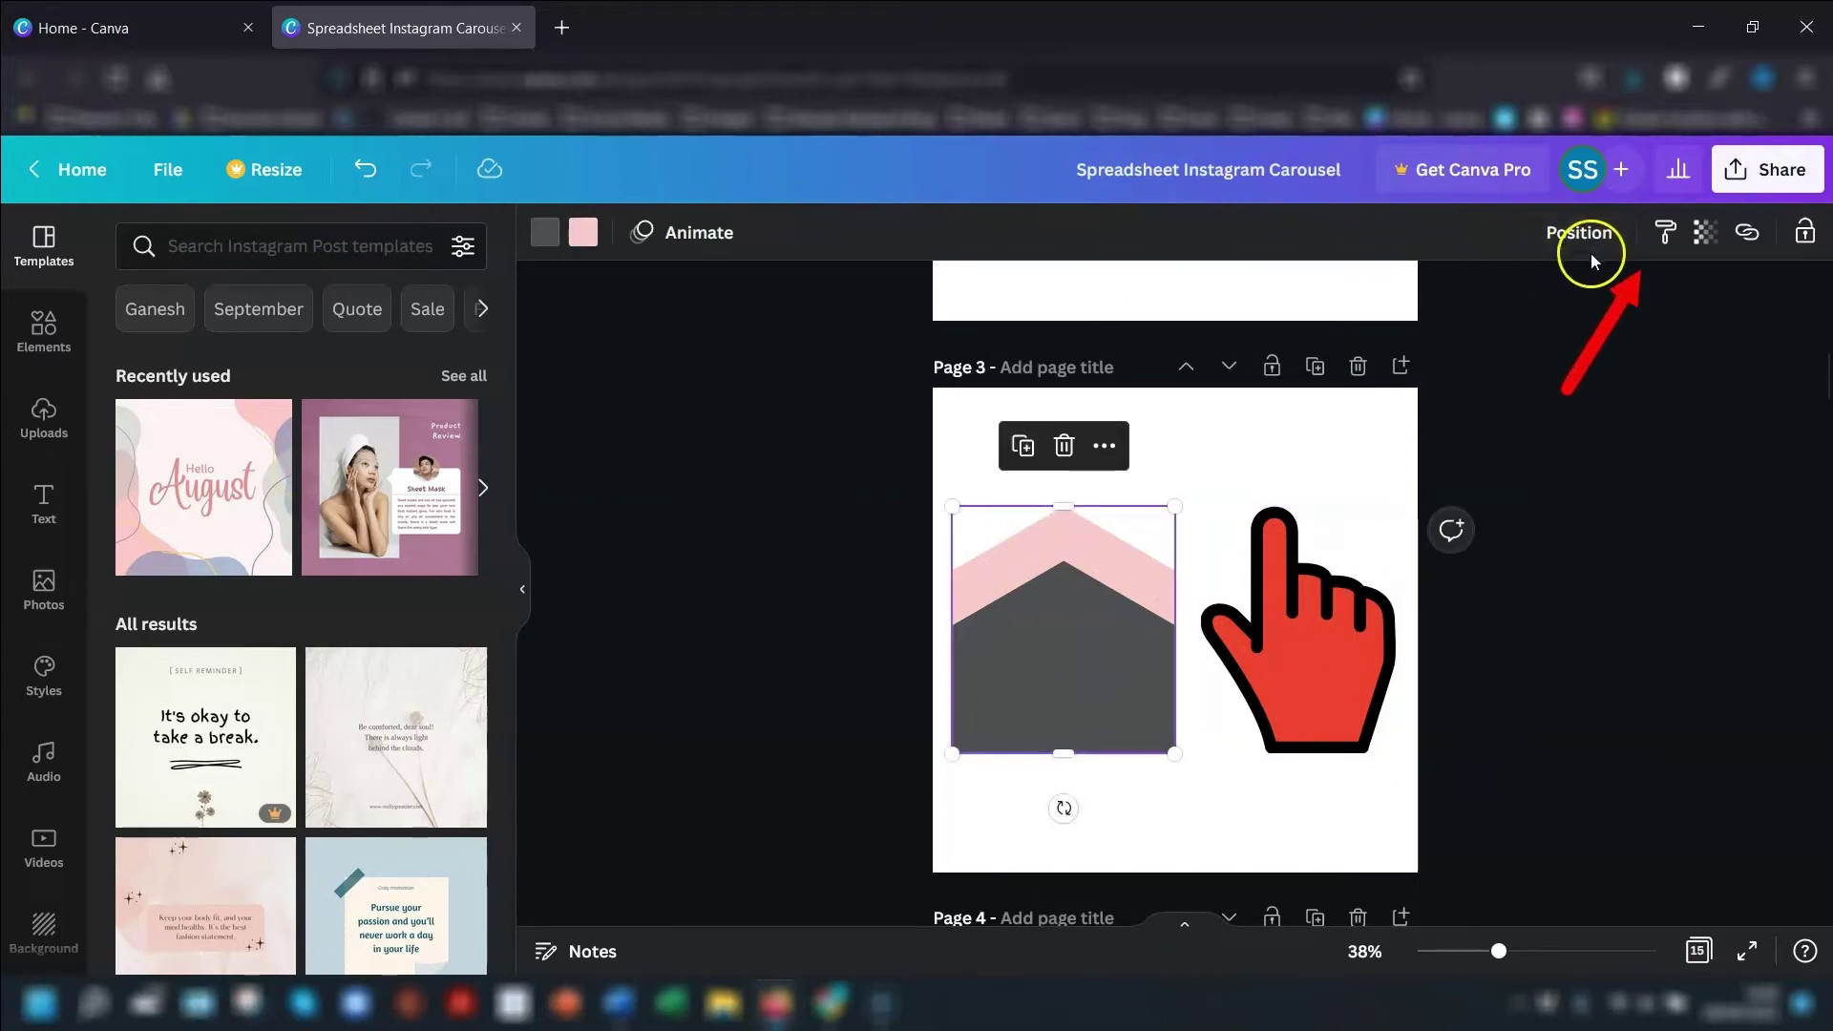
pyautogui.click(1665, 239)
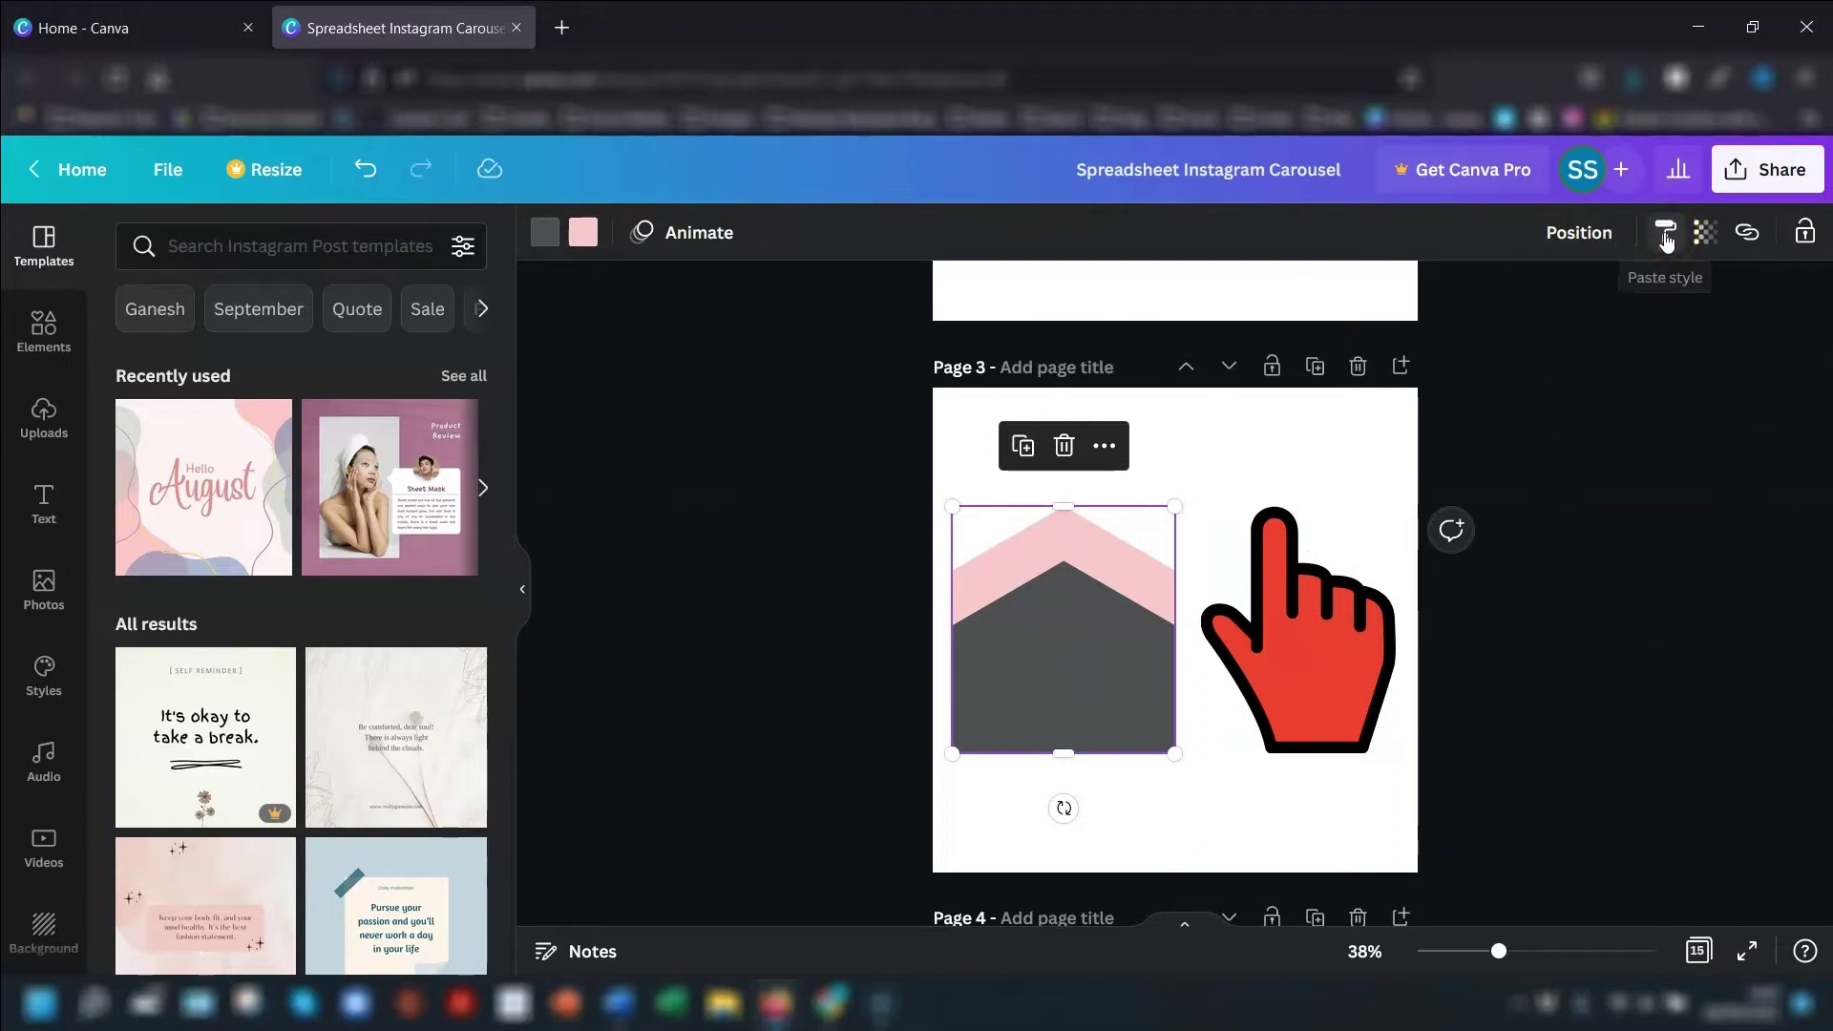
pyautogui.click(1309, 694)
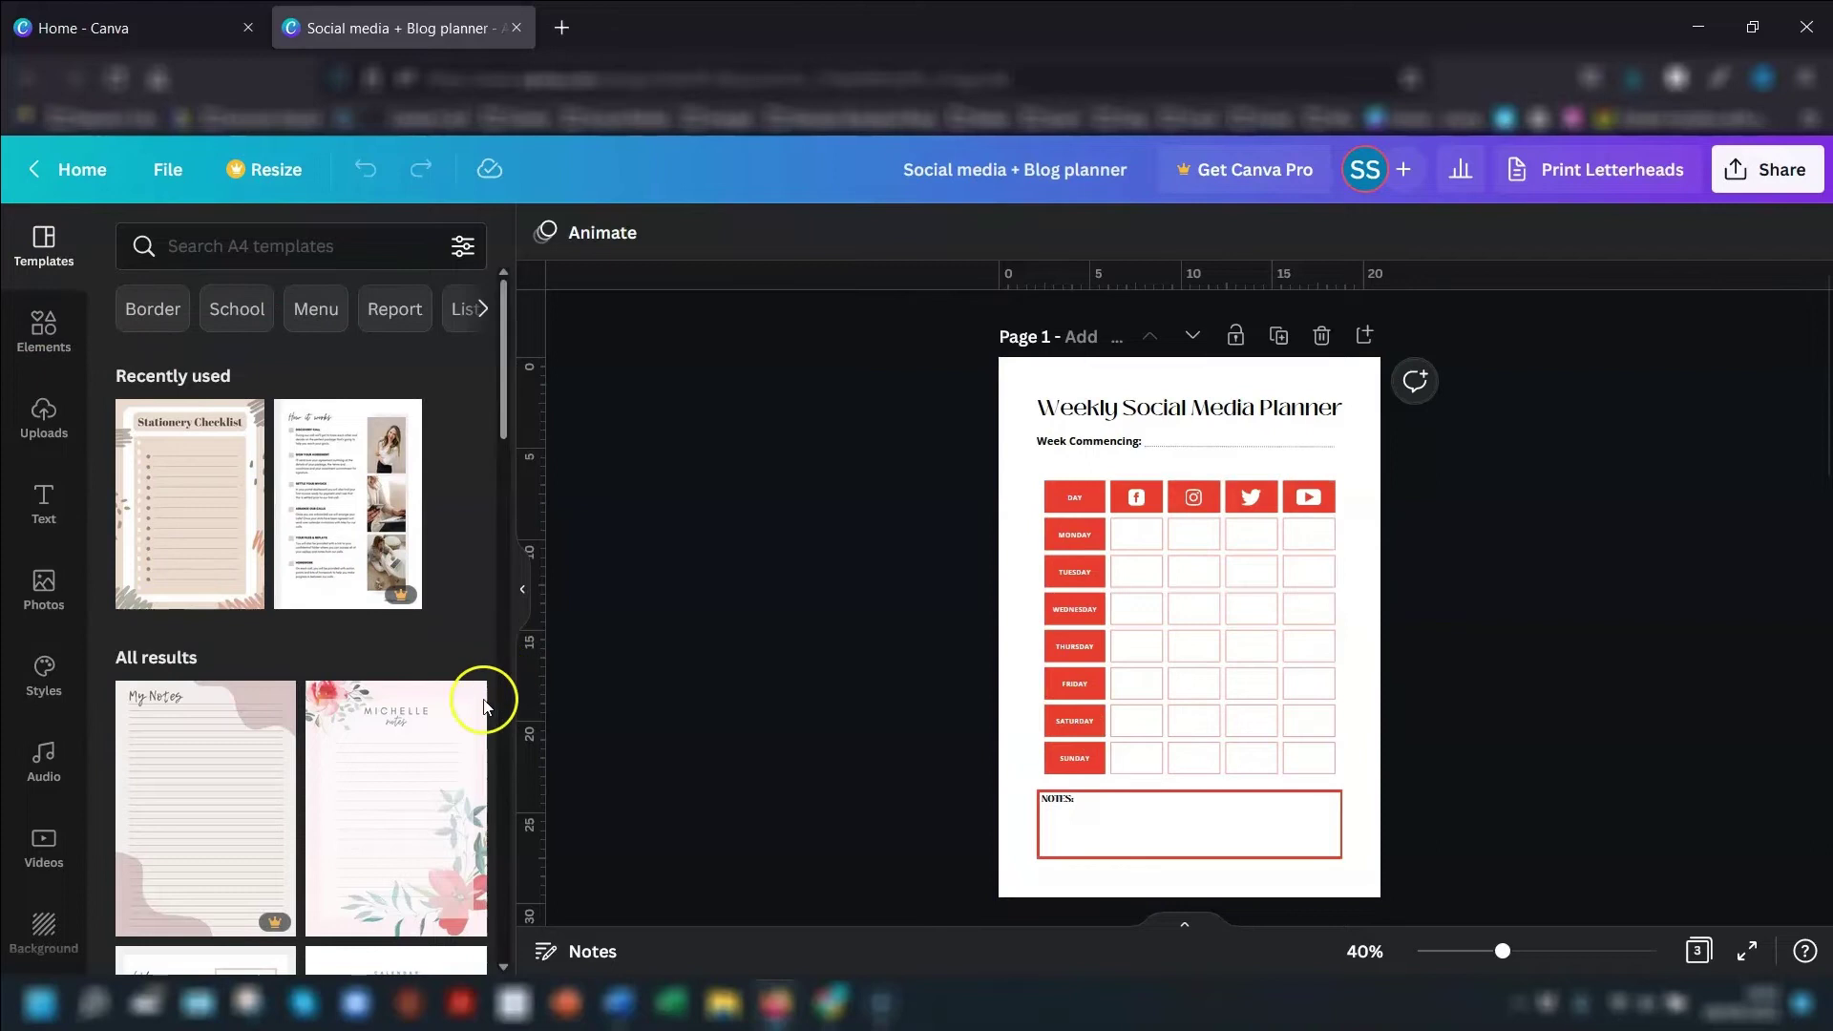
# Find the purple Self-care Planner template and apply only its style to the Weekly Social Media Planner page
pyautogui.scroll(-2, 435, 640)
pyautogui.scroll(-1, 431, 637)
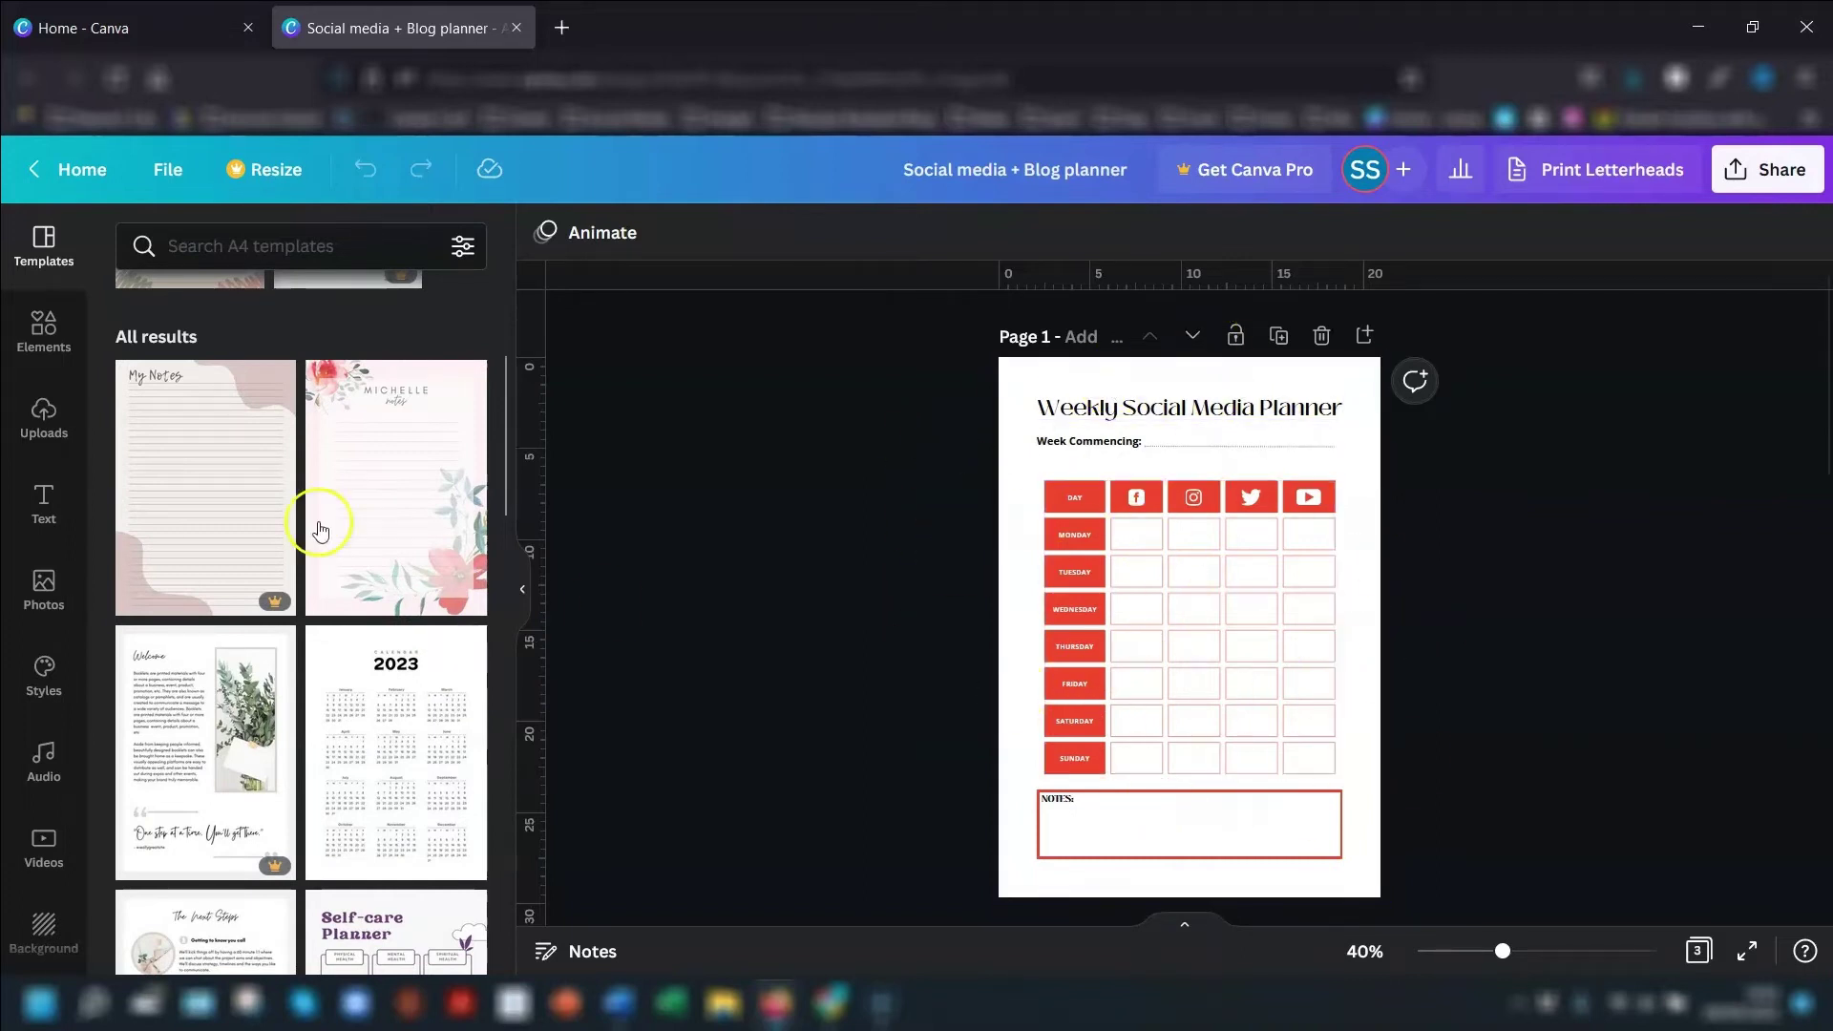
pyautogui.scroll(-3, 286, 477)
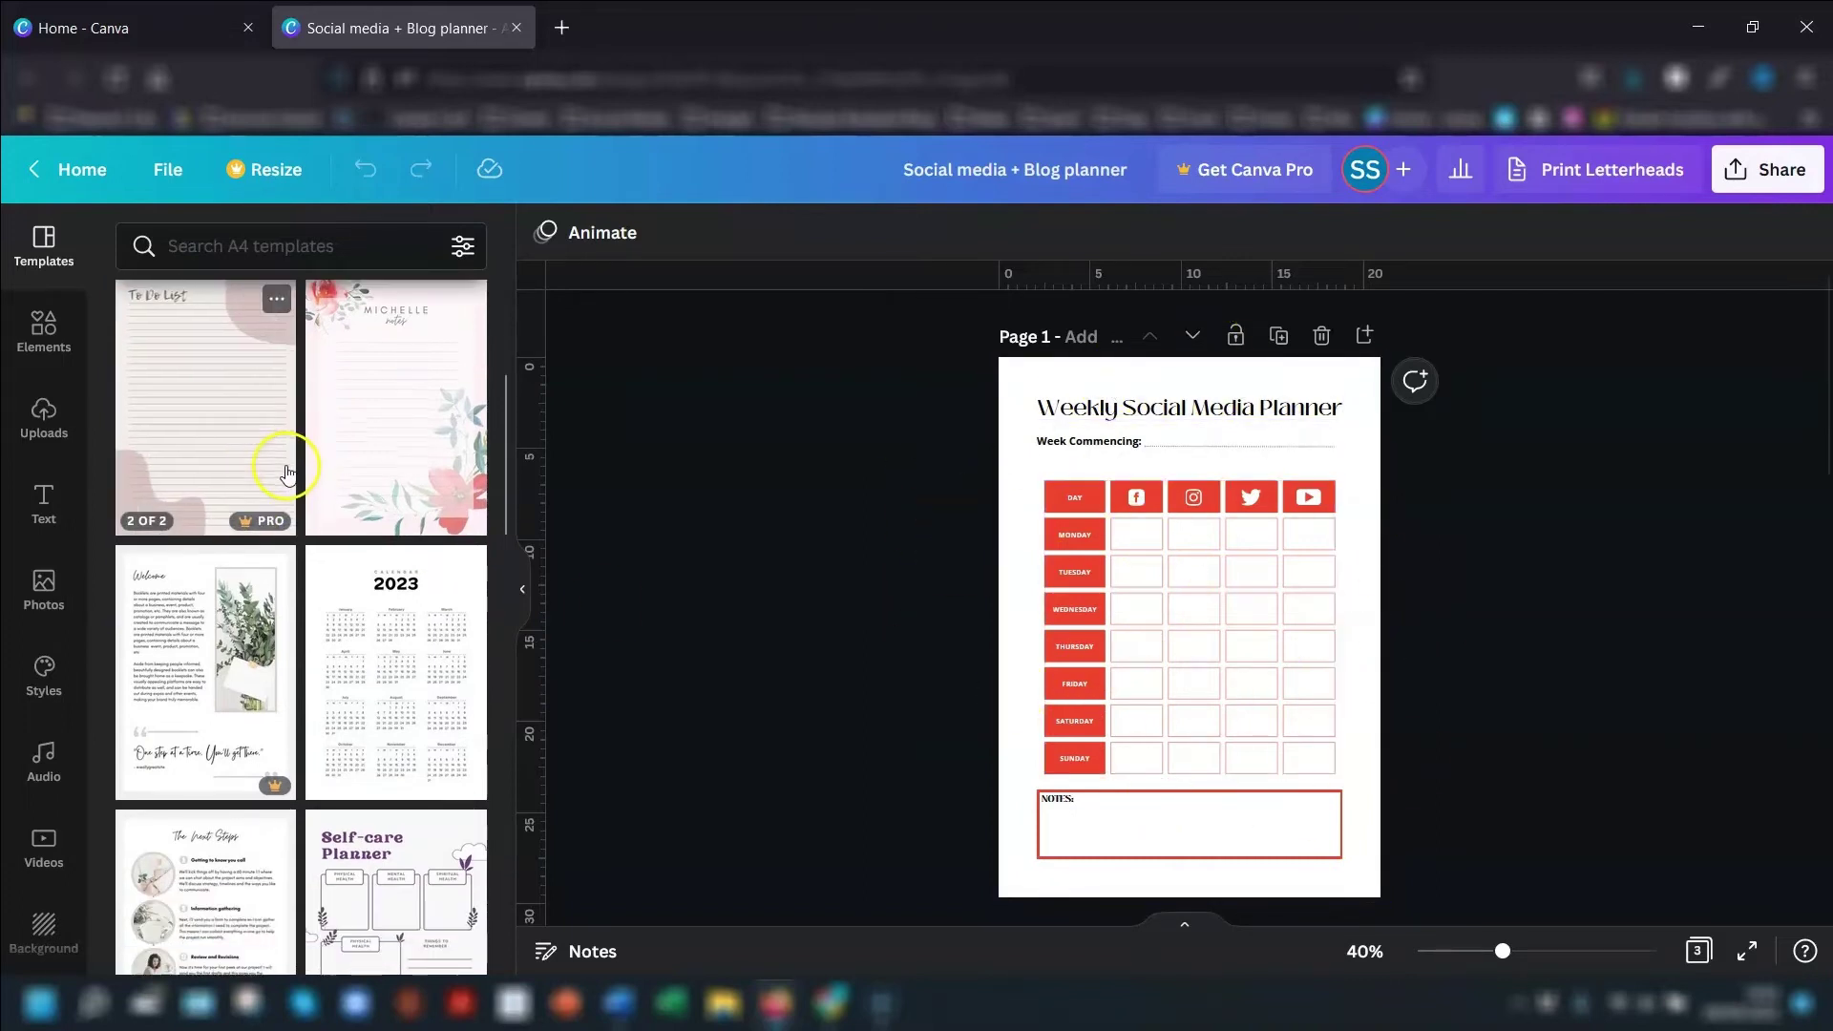
pyautogui.scroll(-1, 398, 360)
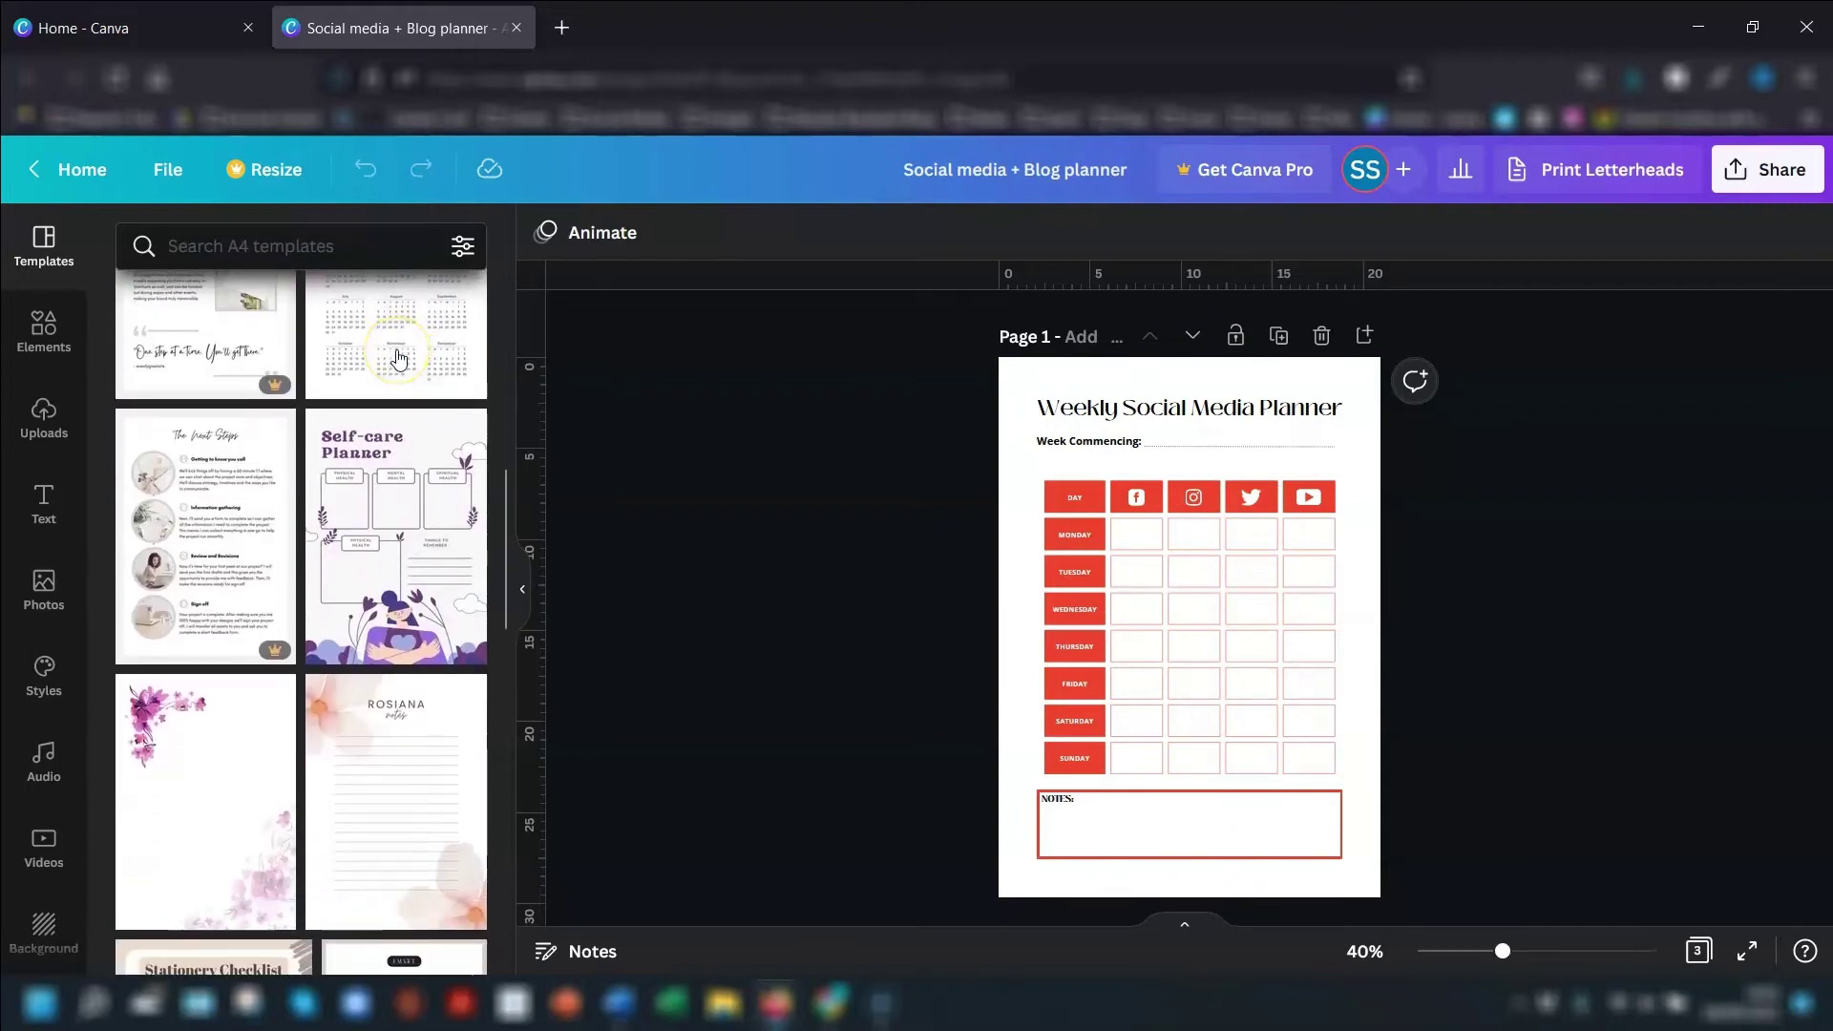
pyautogui.scroll(1, 398, 359)
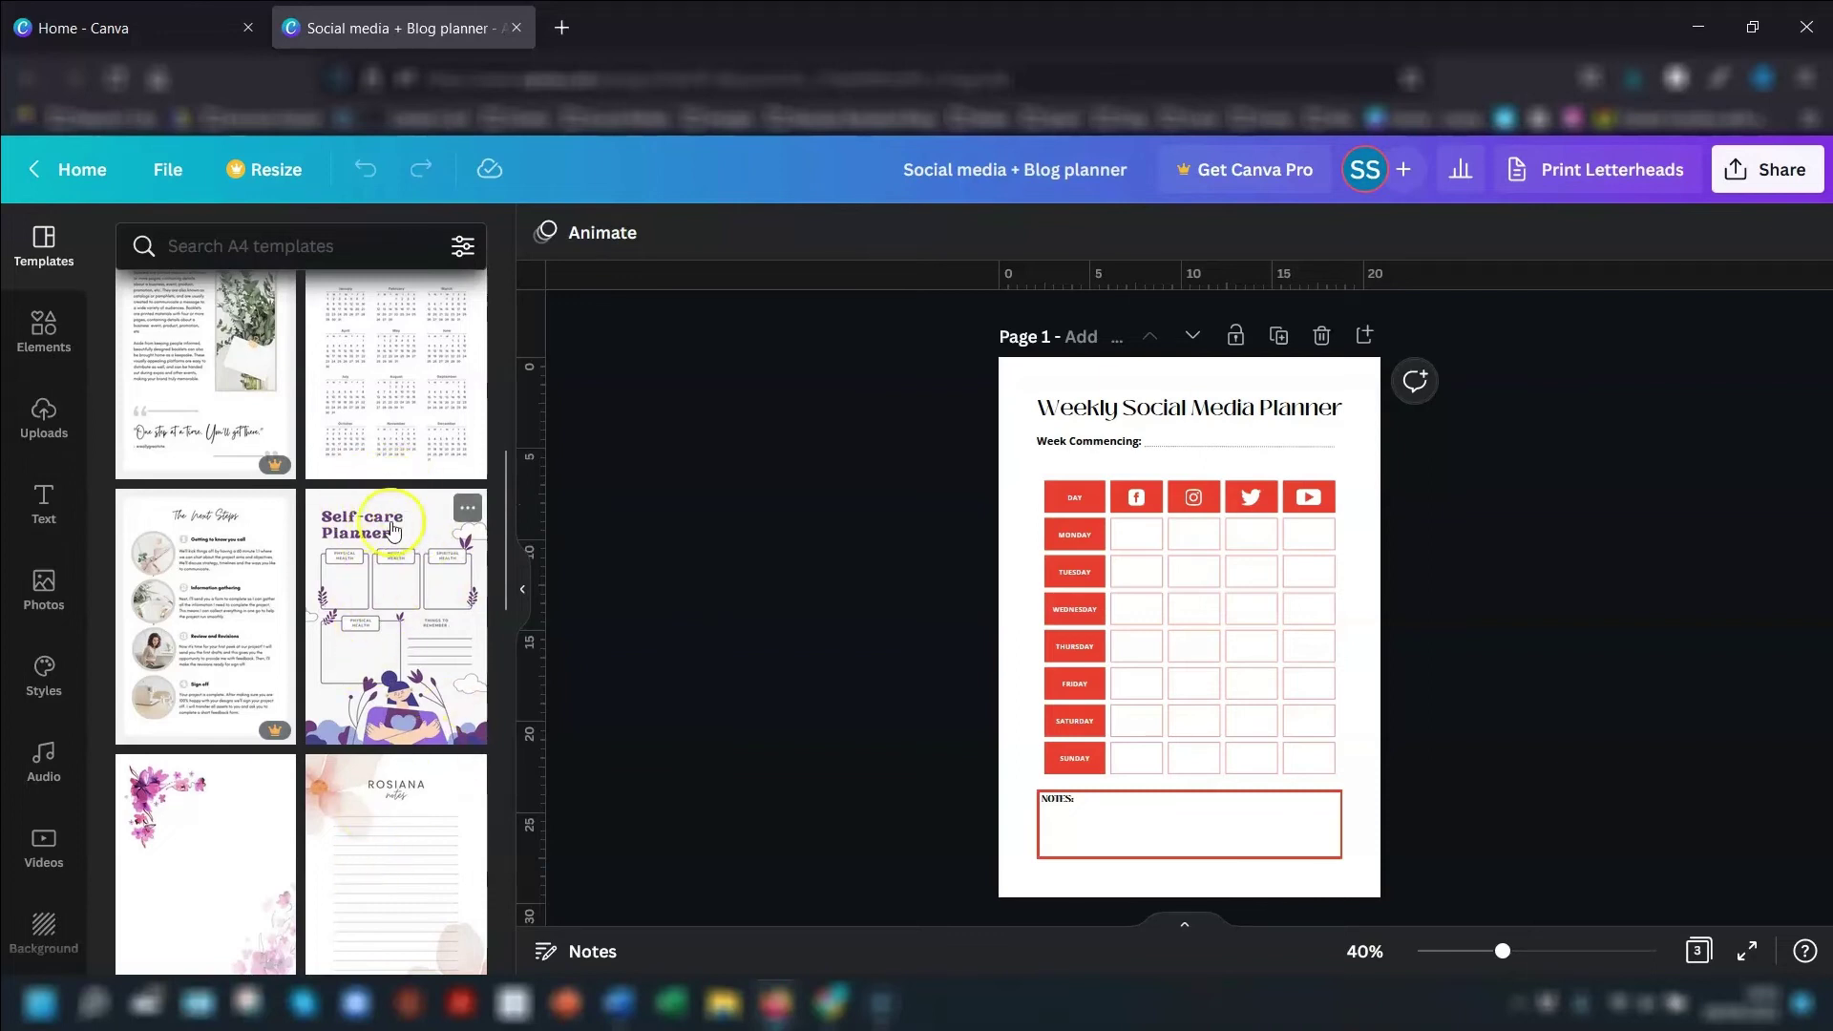
pyautogui.click(467, 509)
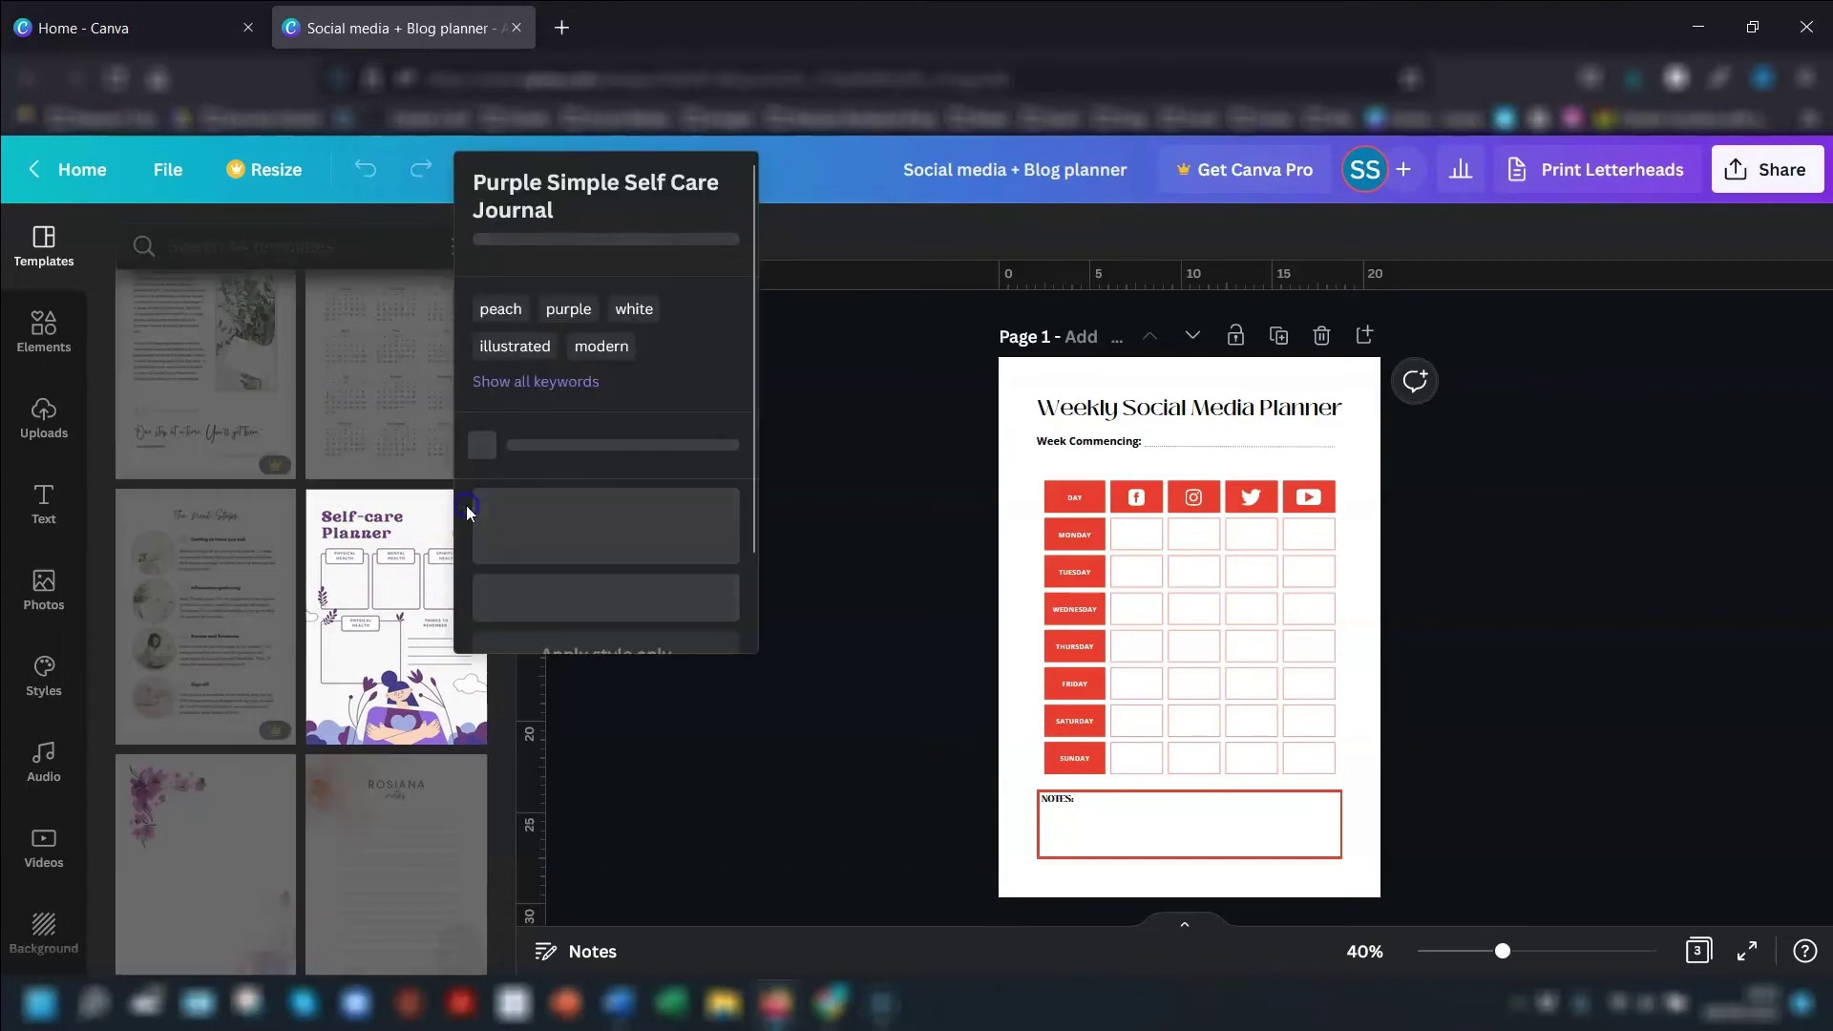
pyautogui.scroll(-2, 687, 347)
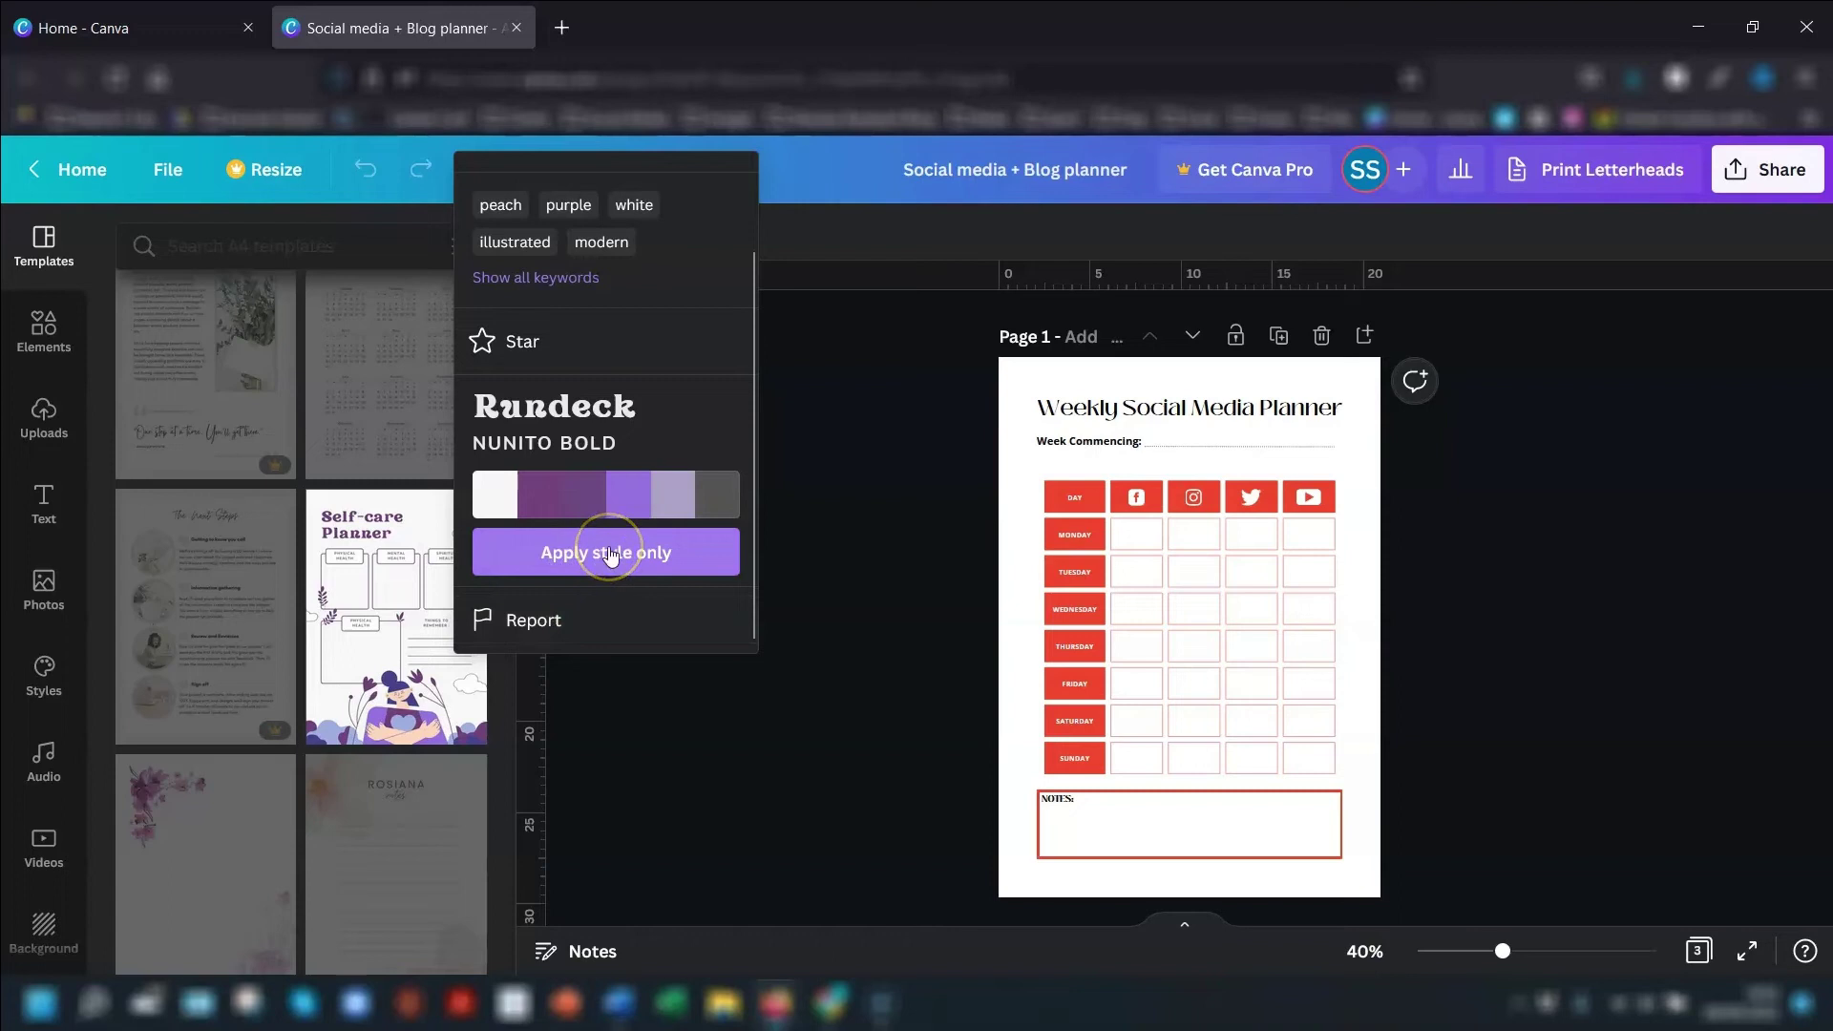
pyautogui.click(609, 556)
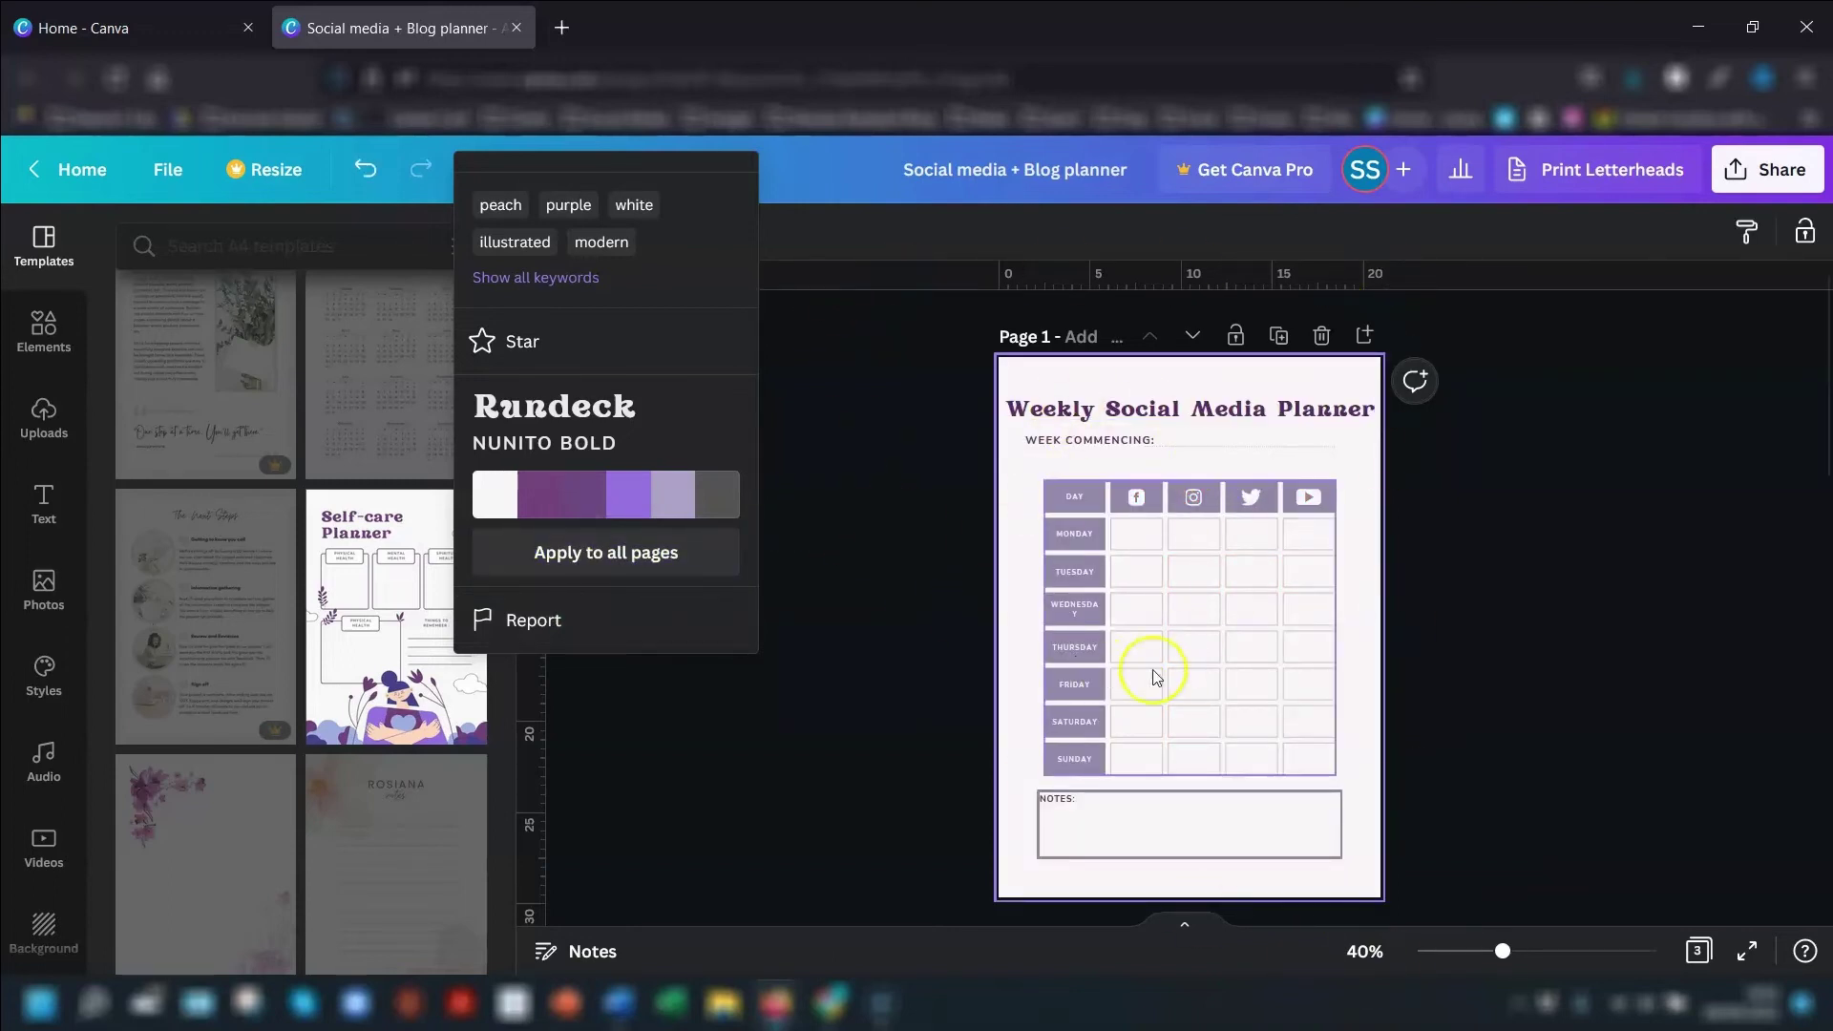
# Extend the Self-care Planner template's style to all pages of the planner and check page 2
pyautogui.click(569, 558)
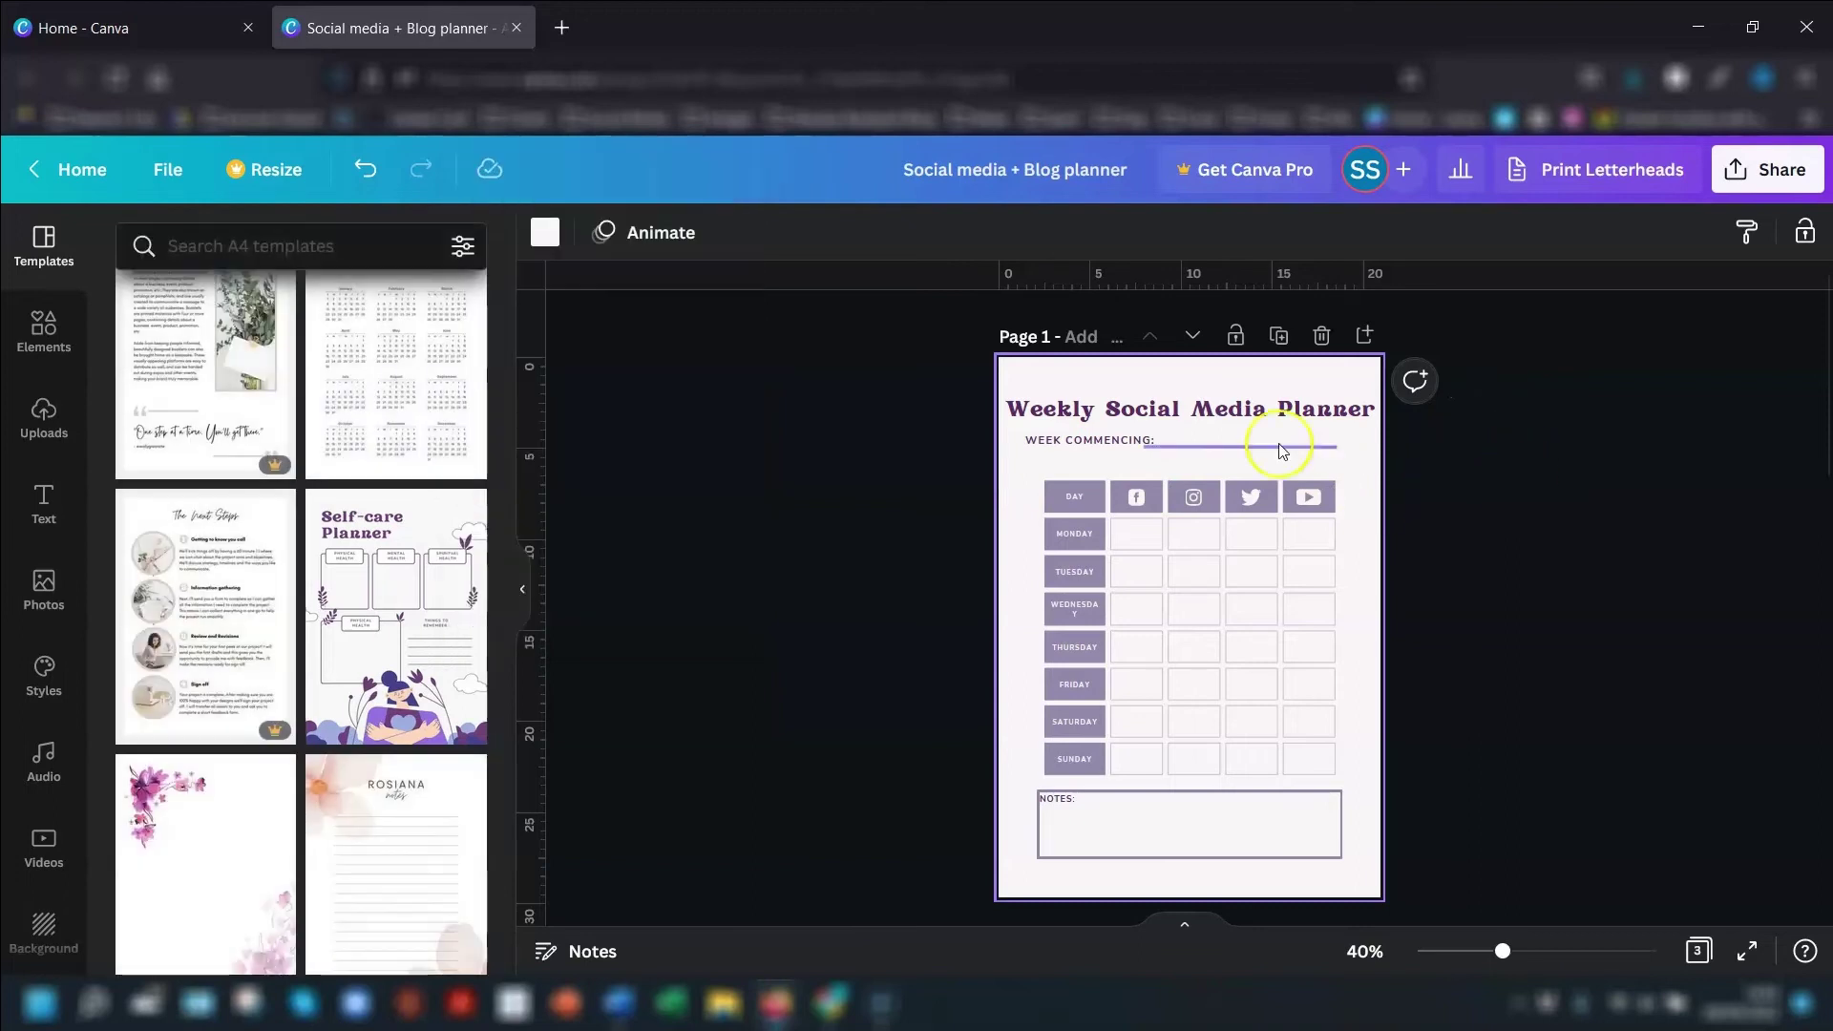
pyautogui.scroll(-6, 1494, 470)
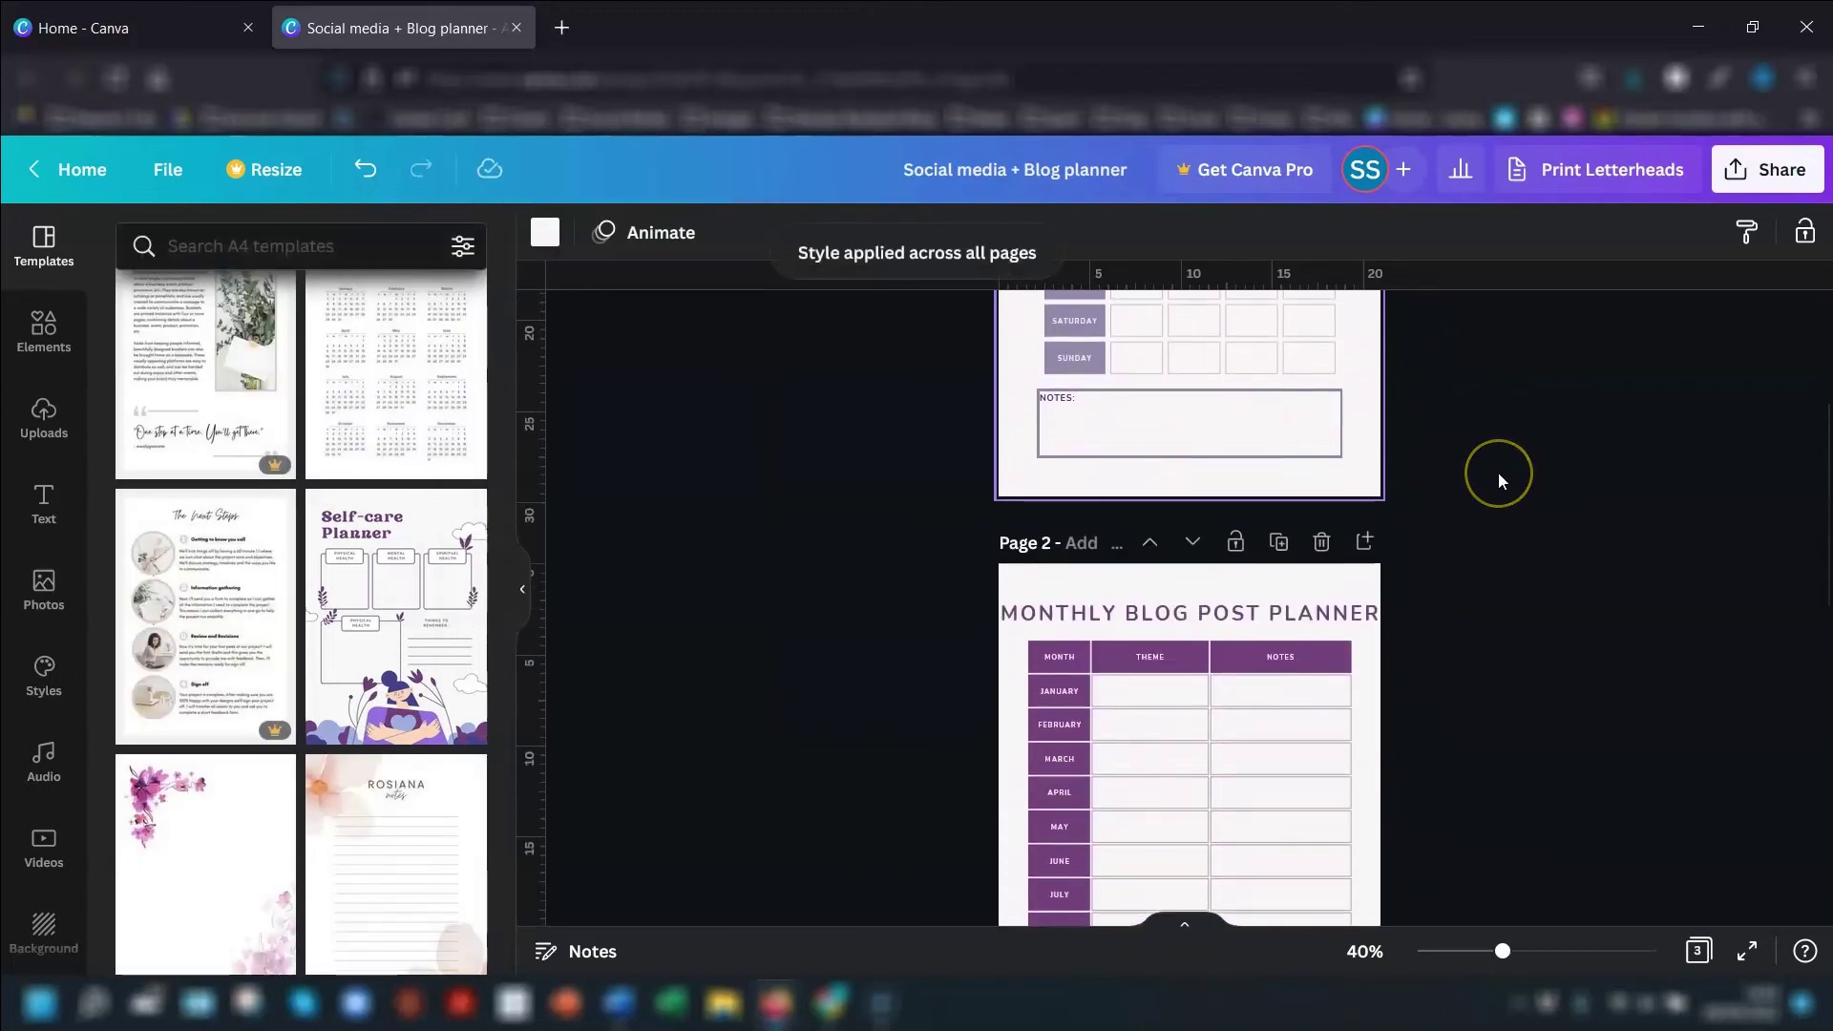
pyautogui.scroll(6, 1245, 497)
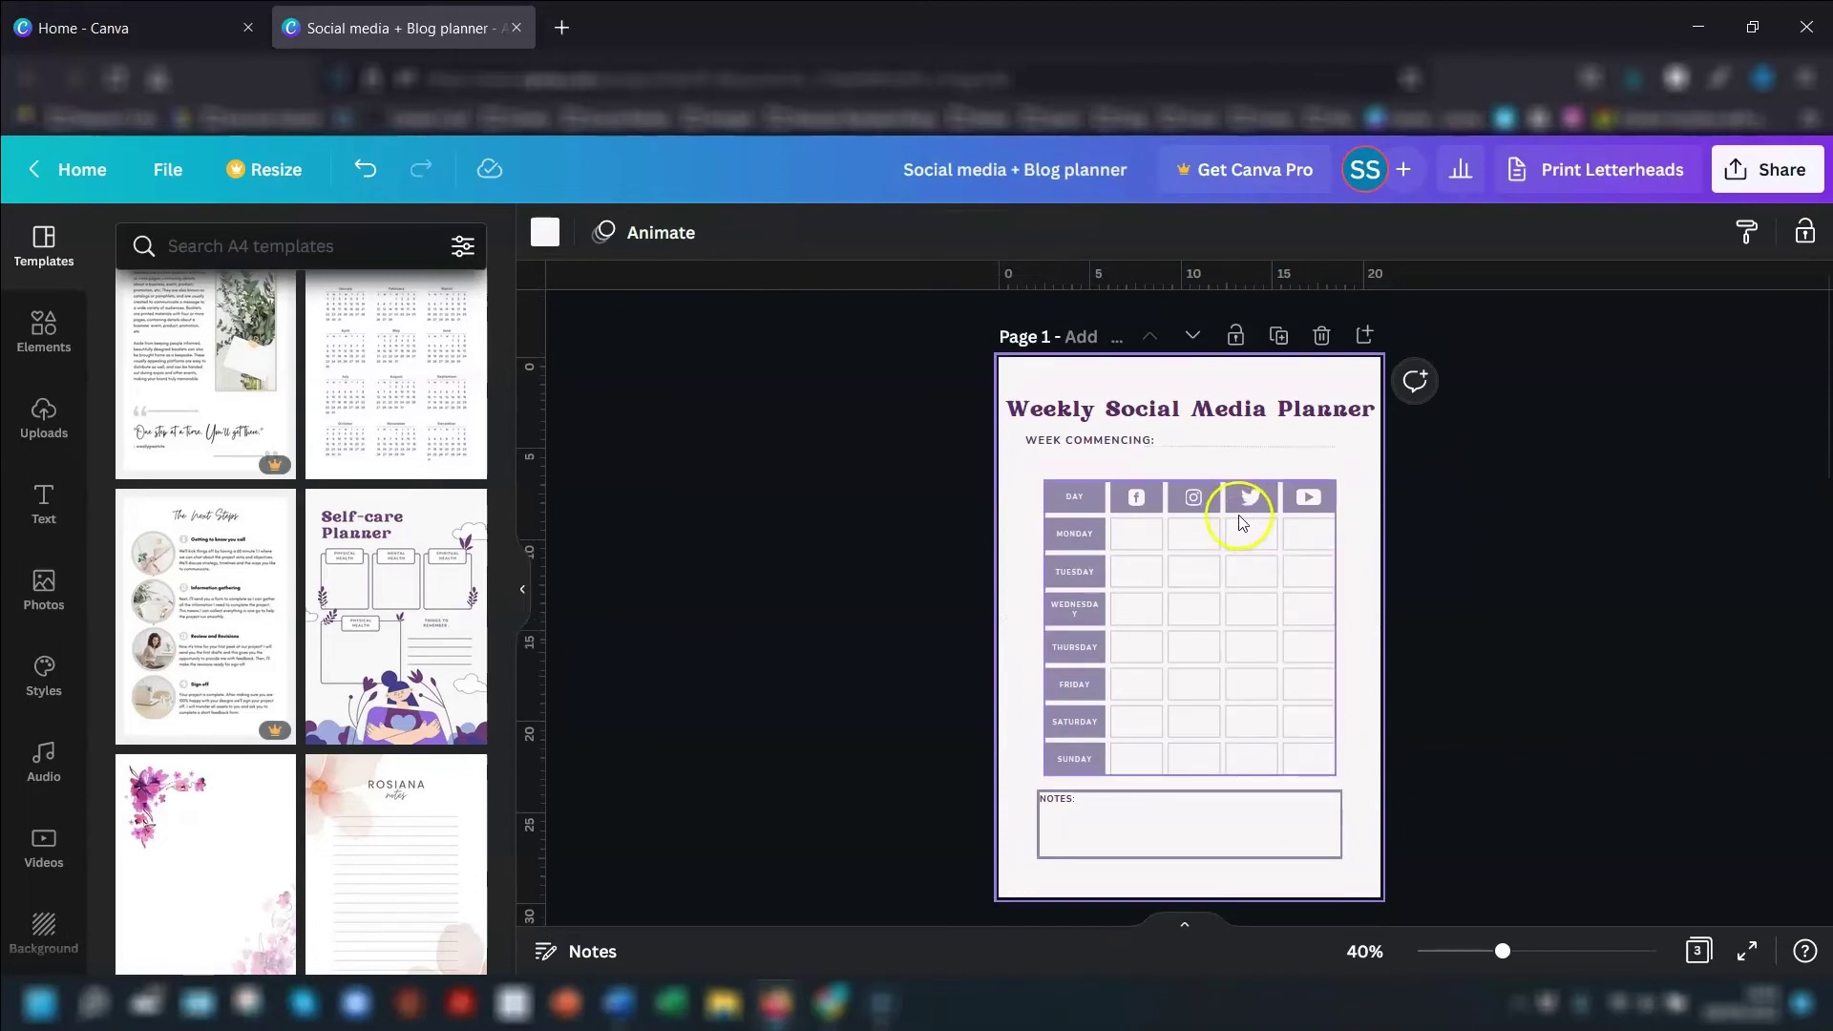
# Apply only the style of the Stationery Checklist template to page 1 and compare it with page 2
pyautogui.scroll(-3, 404, 510)
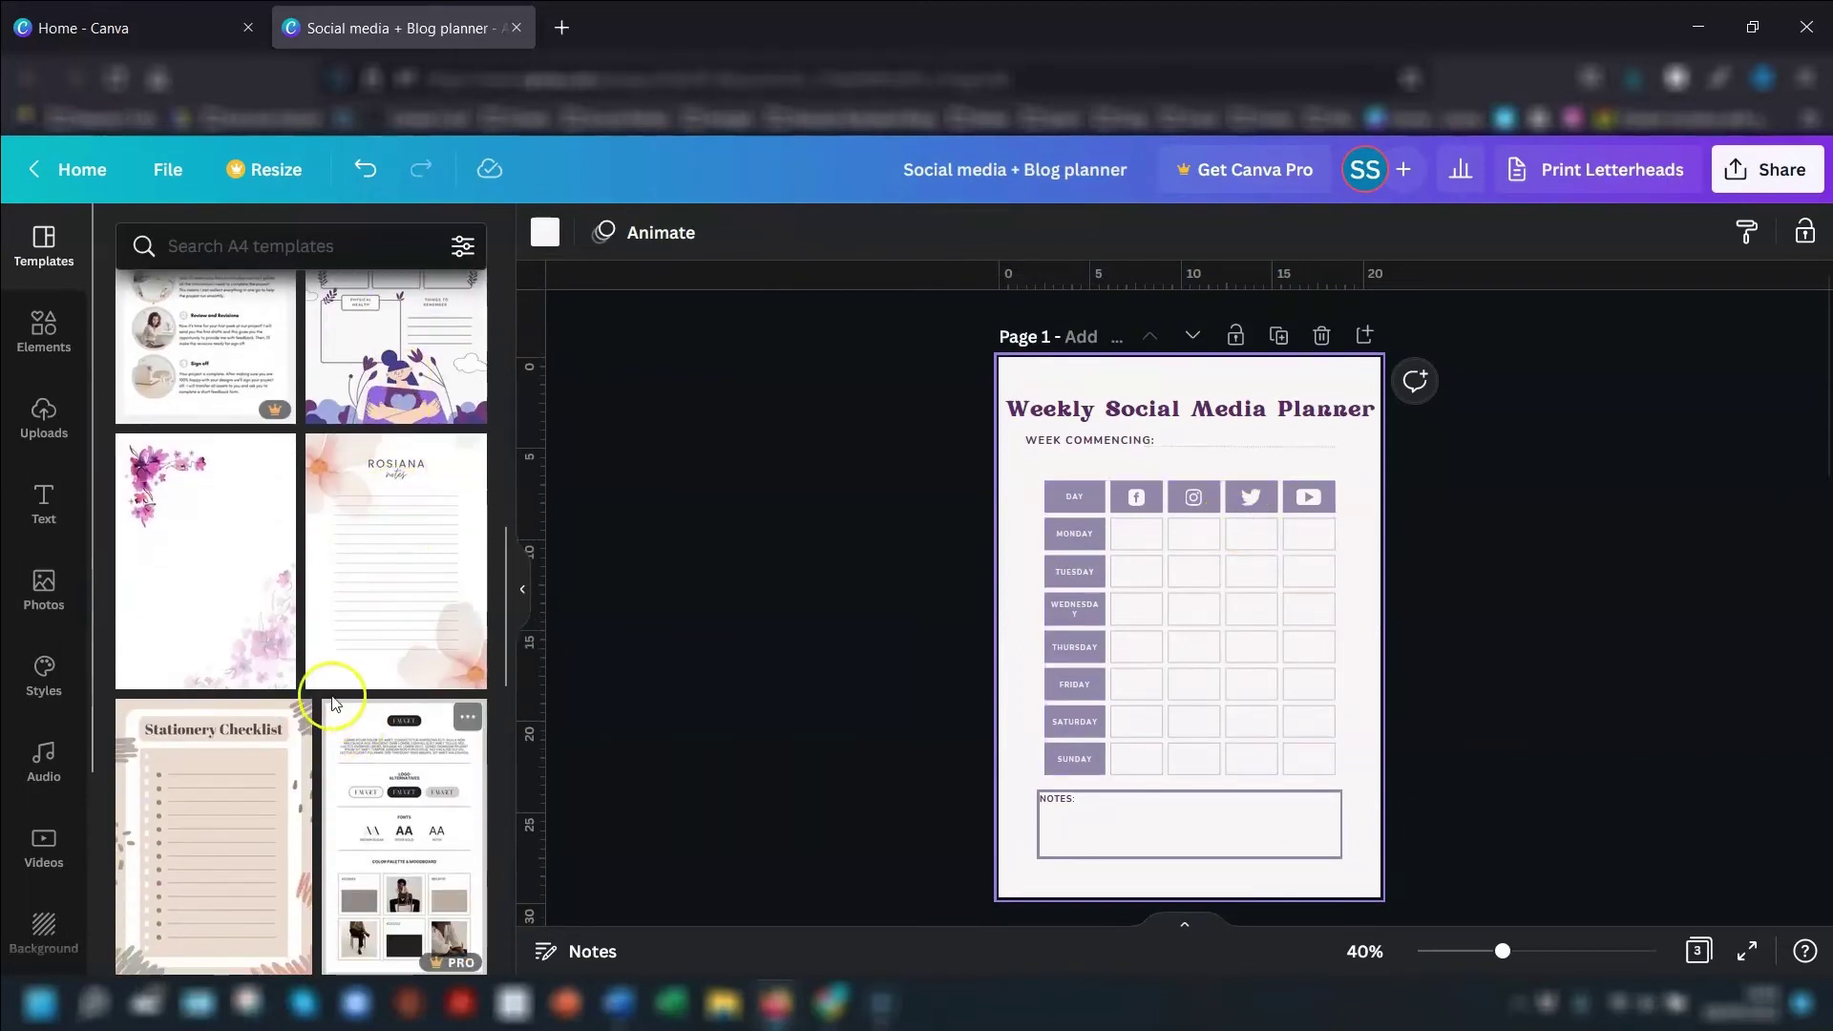
pyautogui.scroll(-1, 238, 764)
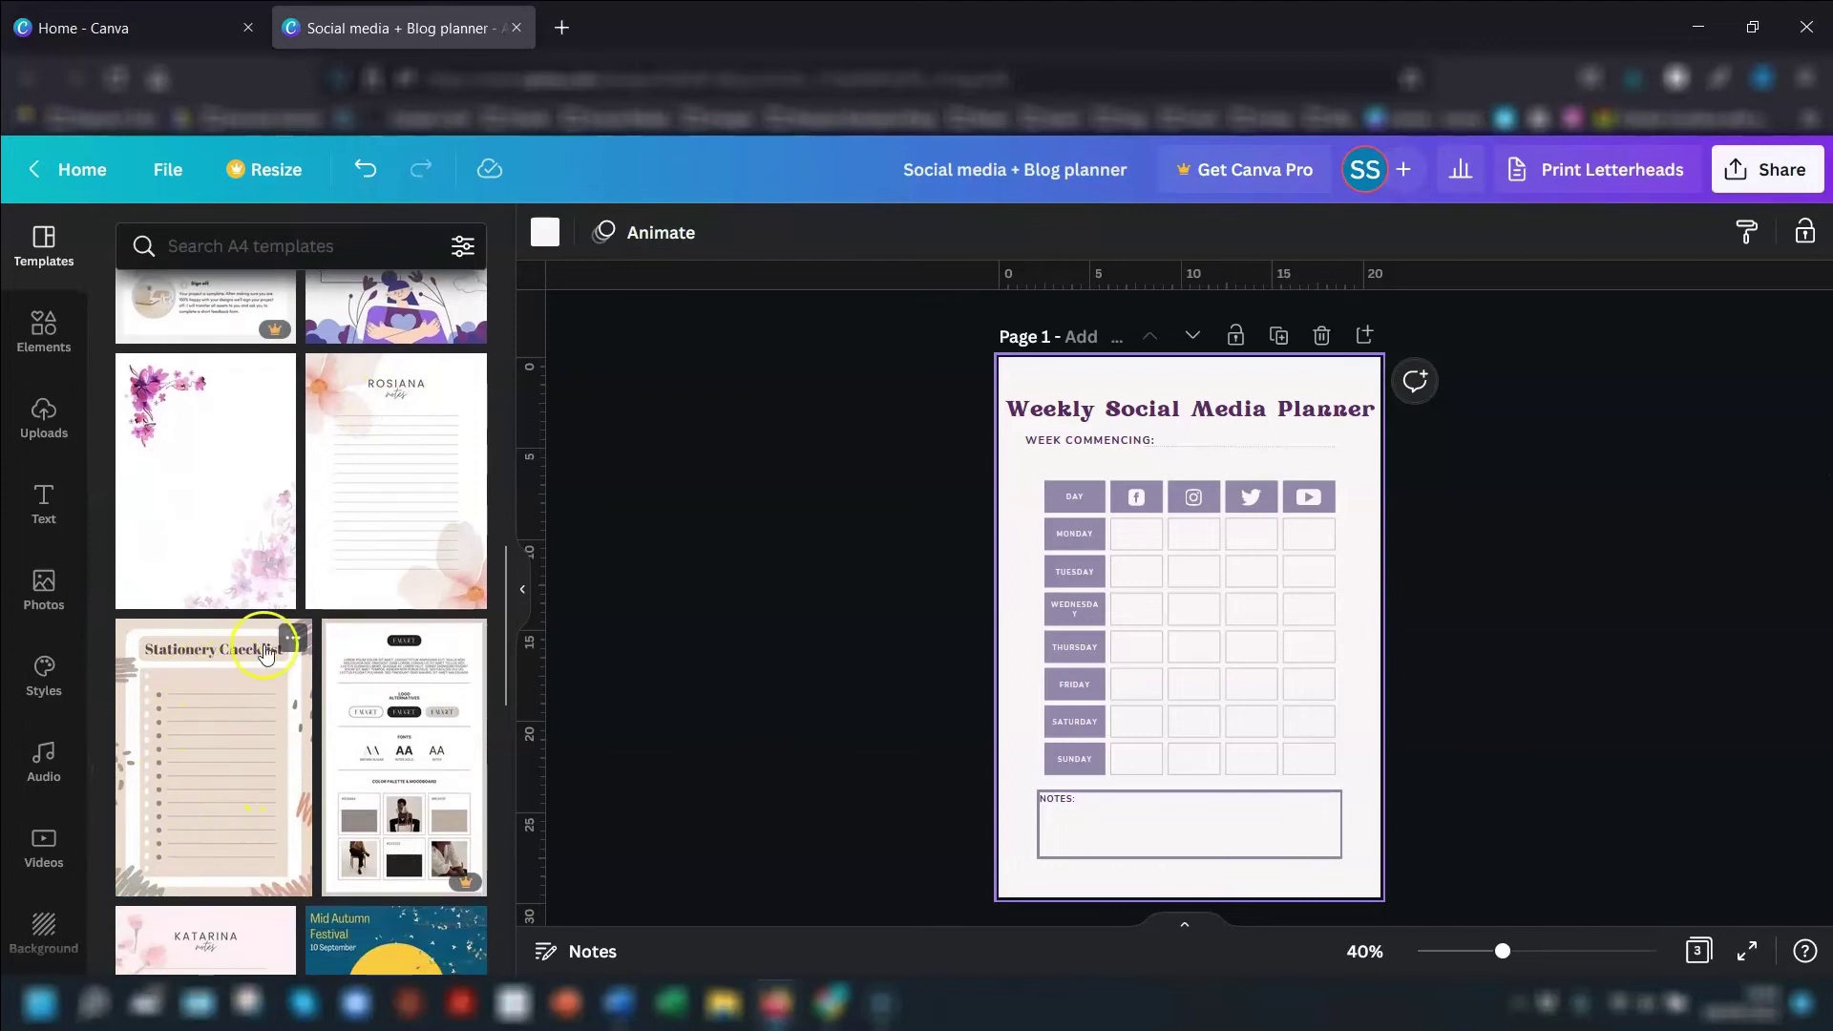
pyautogui.click(291, 637)
pyautogui.scroll(-1, 421, 487)
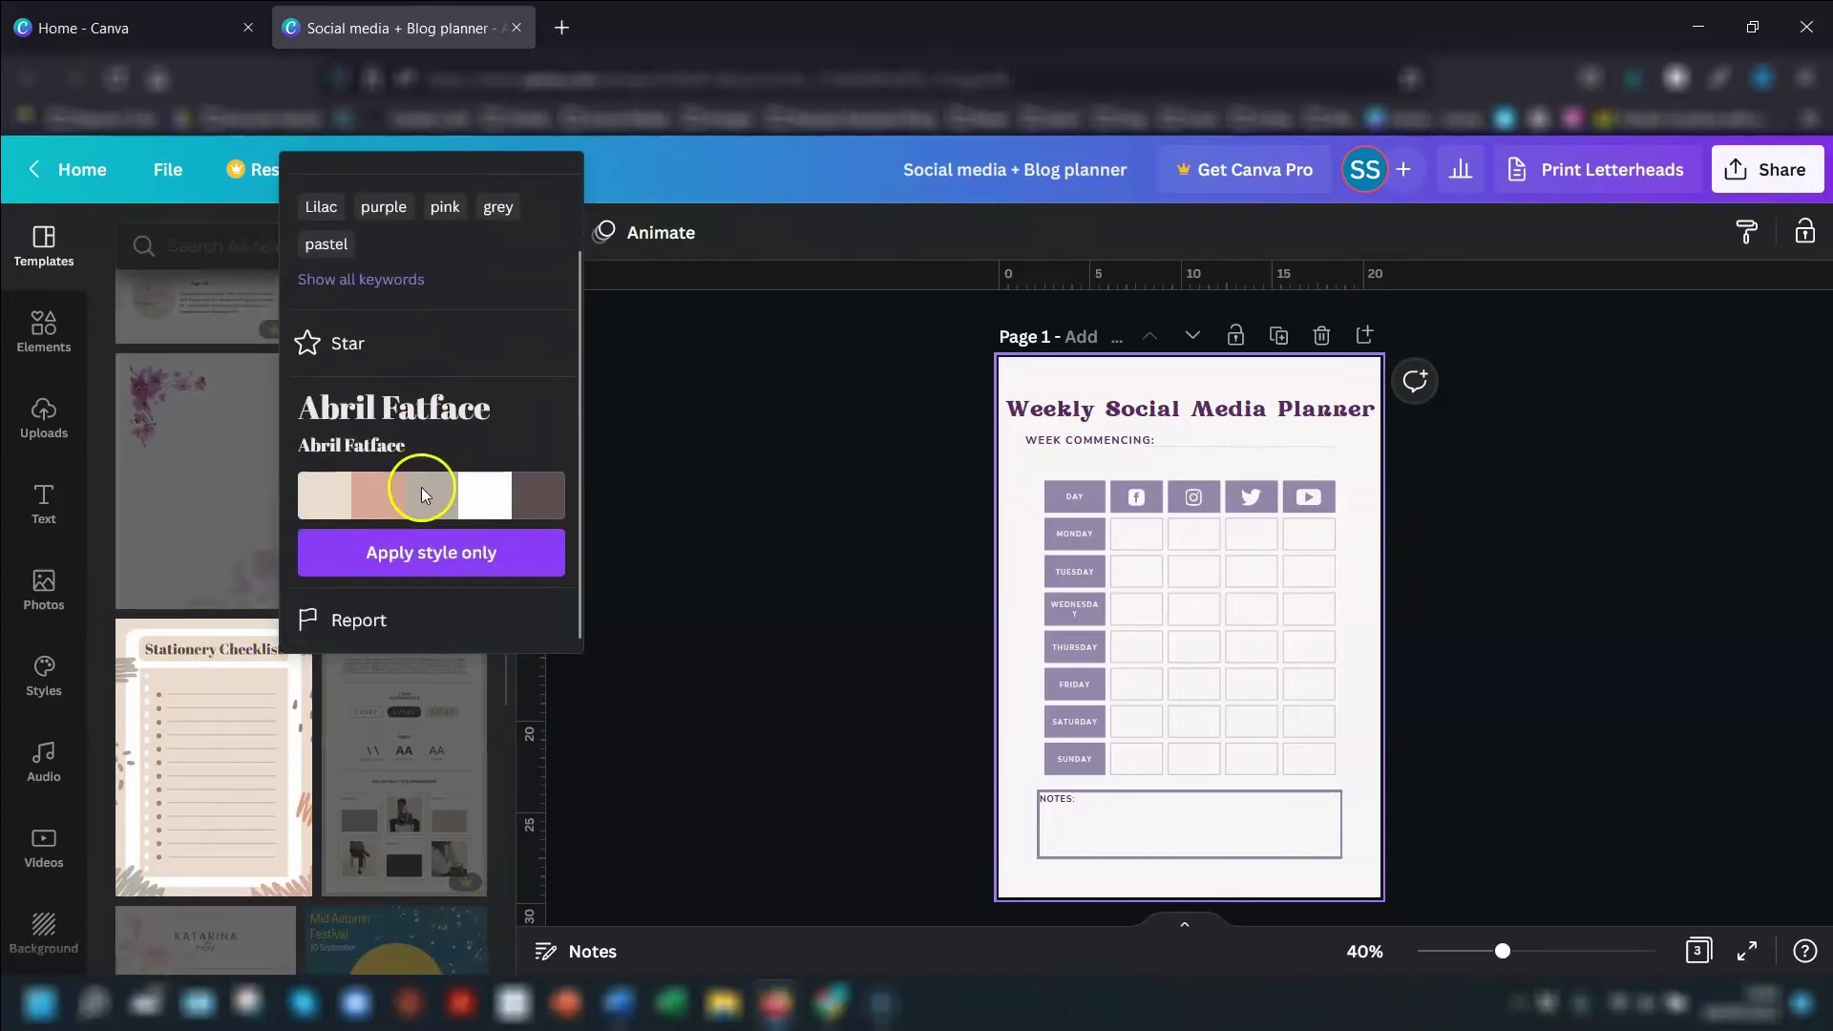
pyautogui.click(412, 554)
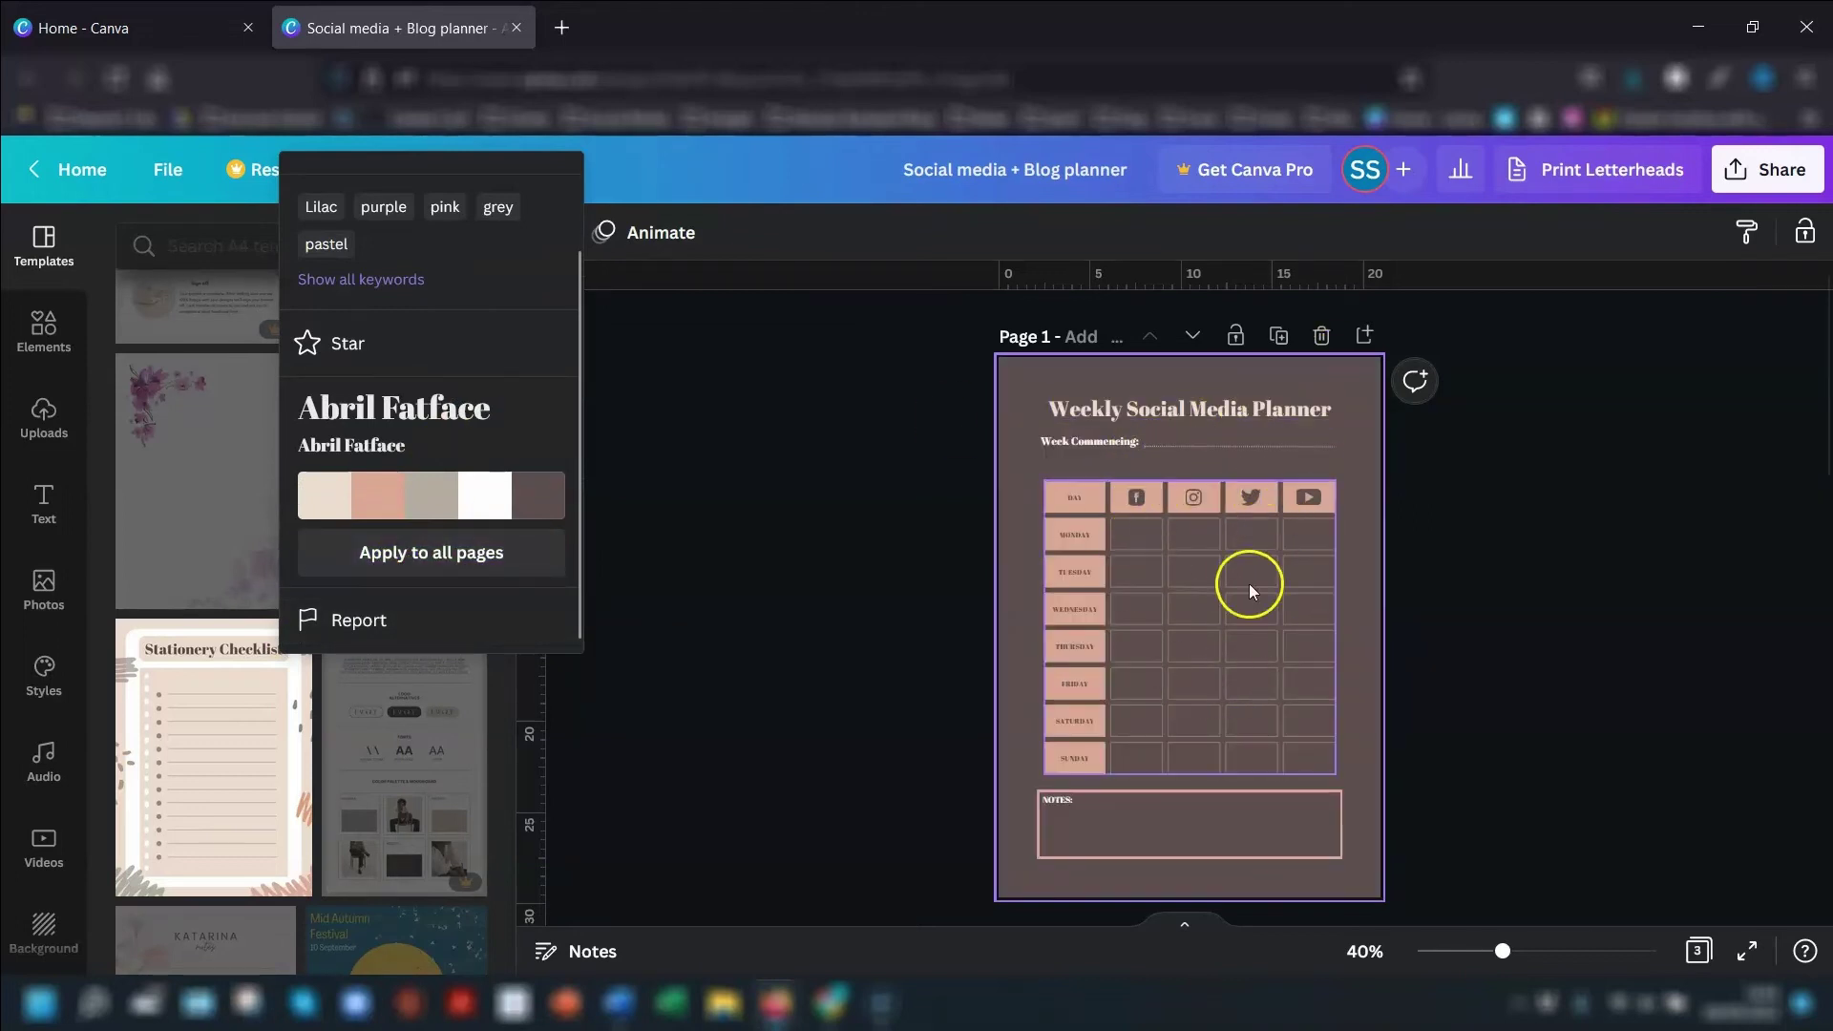
pyautogui.scroll(-4, 1054, 550)
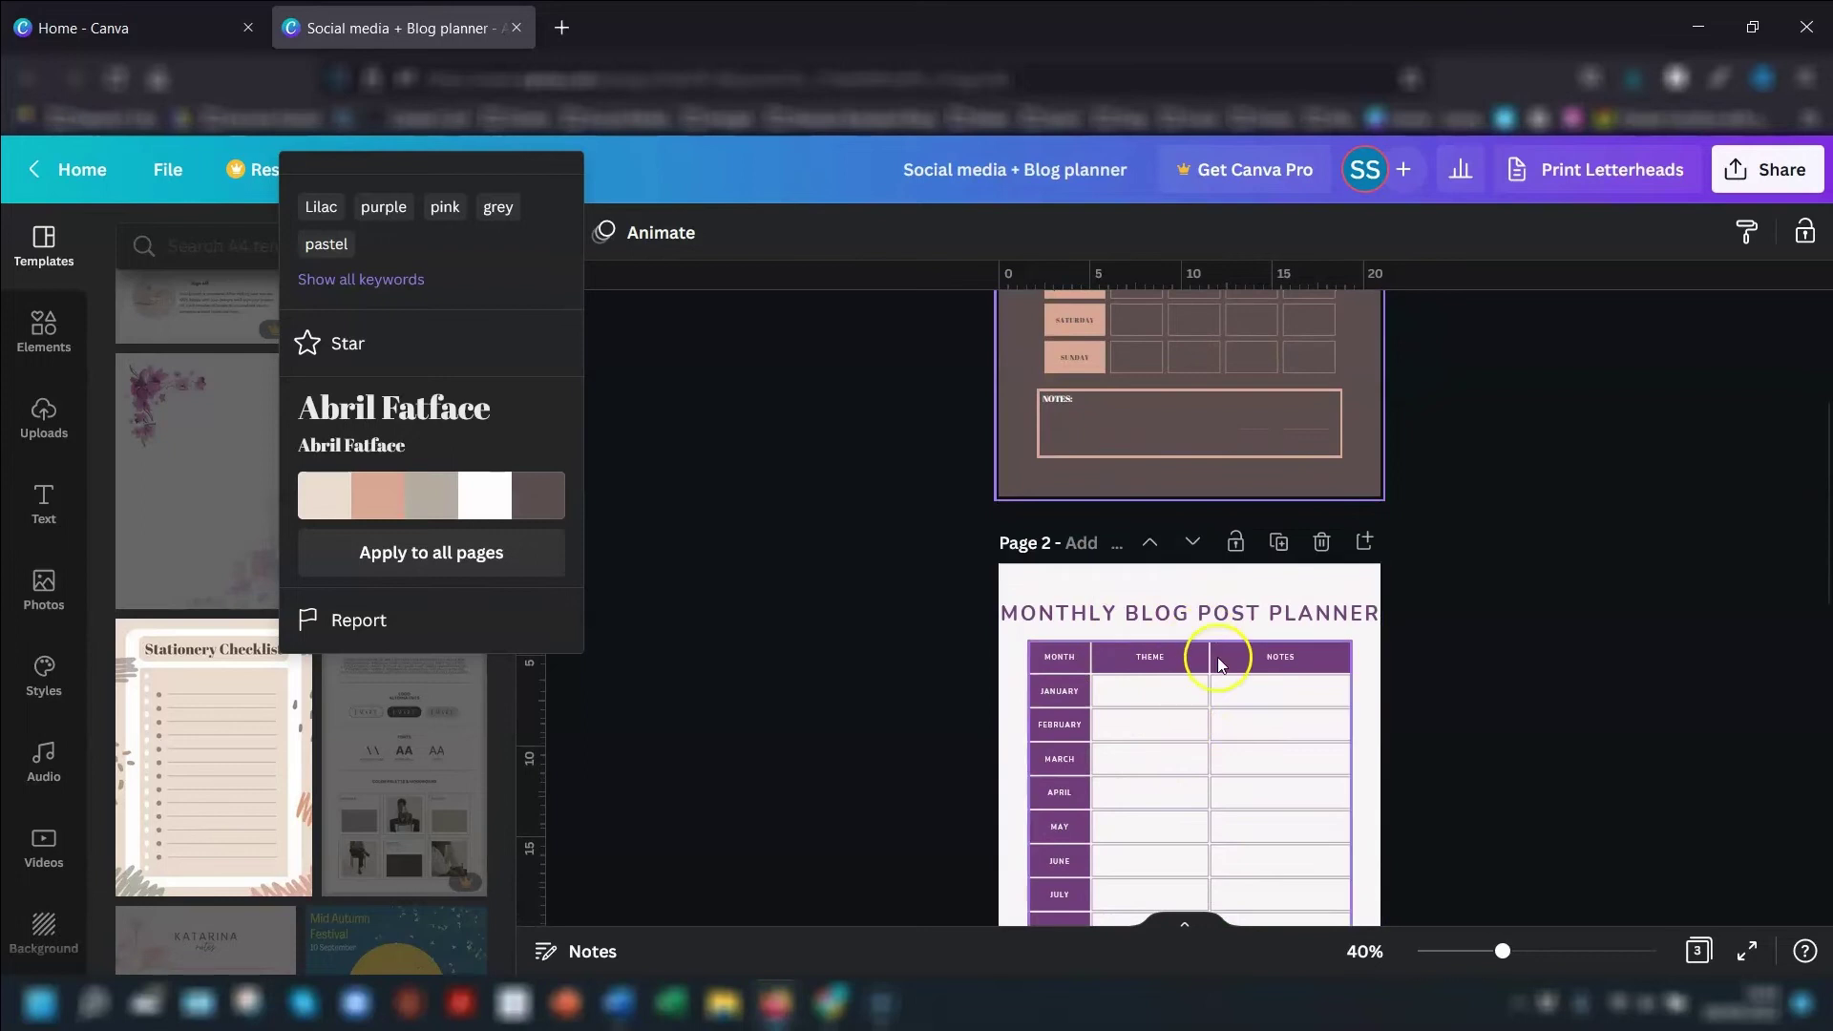
pyautogui.scroll(5, 1176, 531)
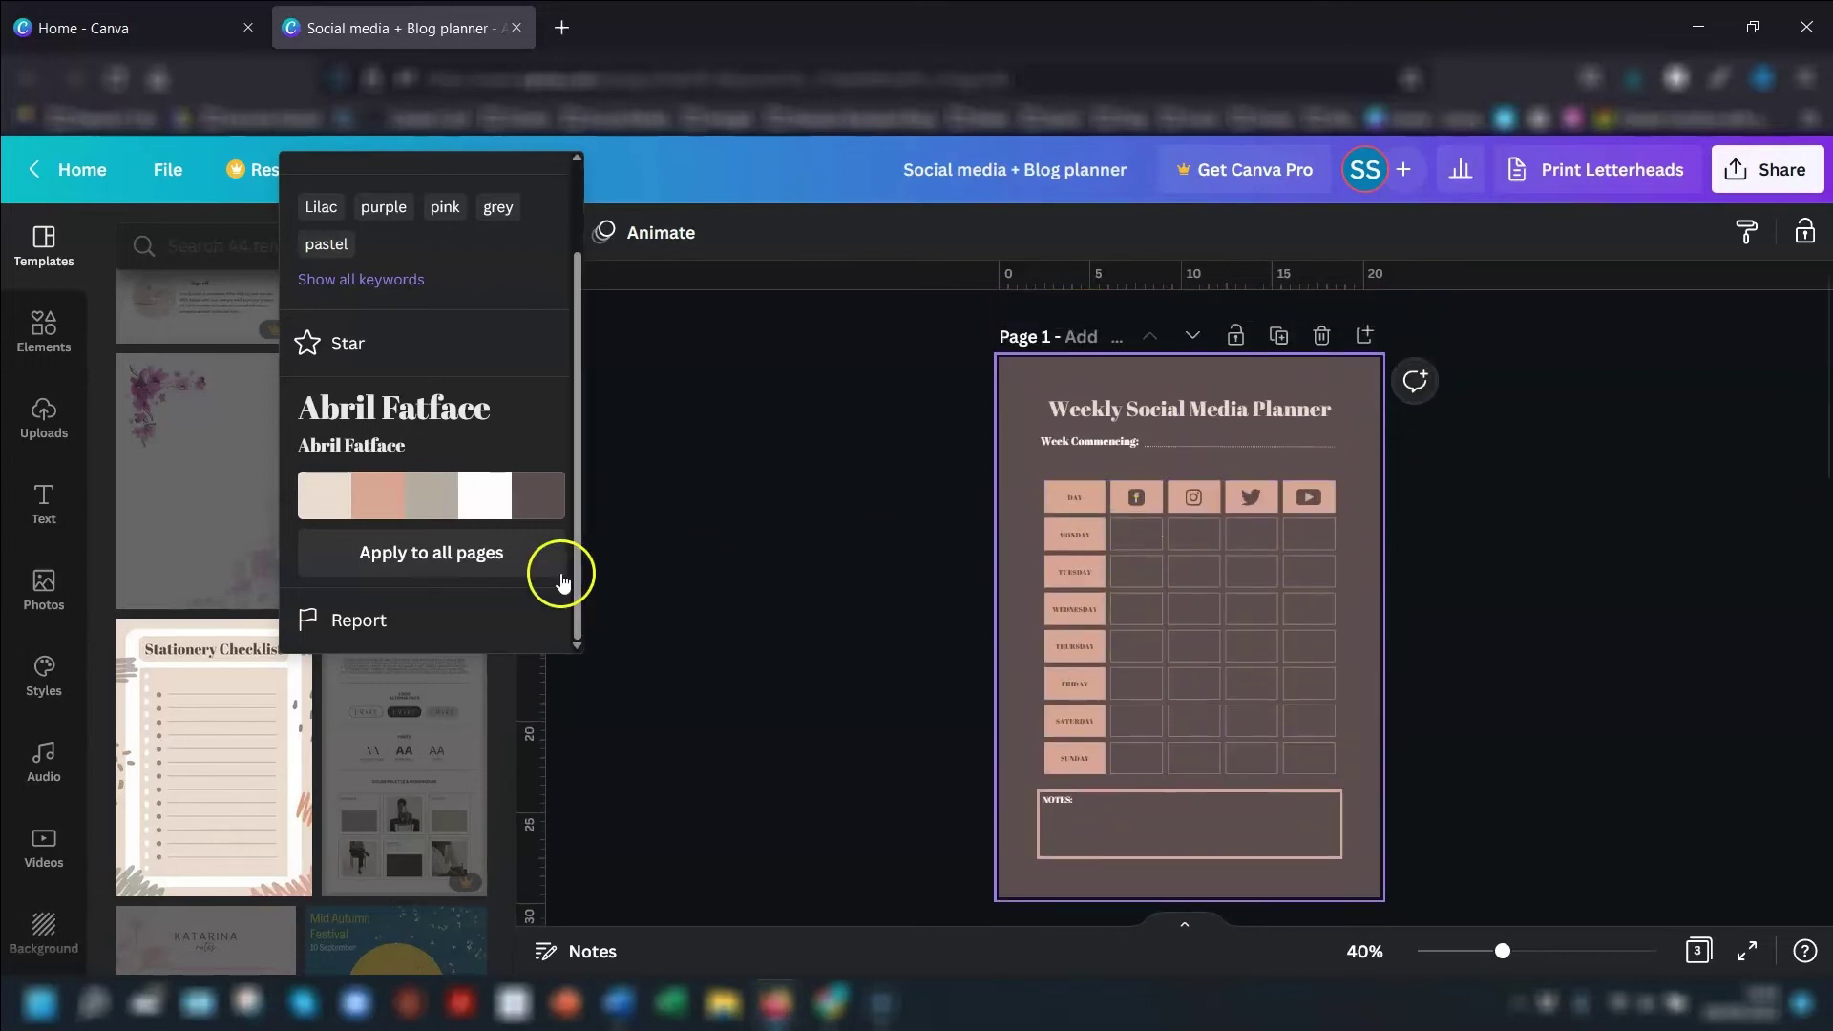
# Extend the Stationery Checklist template's style to all pages and inspect the Monthly Blog Post Planner and page 3's graphics
pyautogui.click(399, 553)
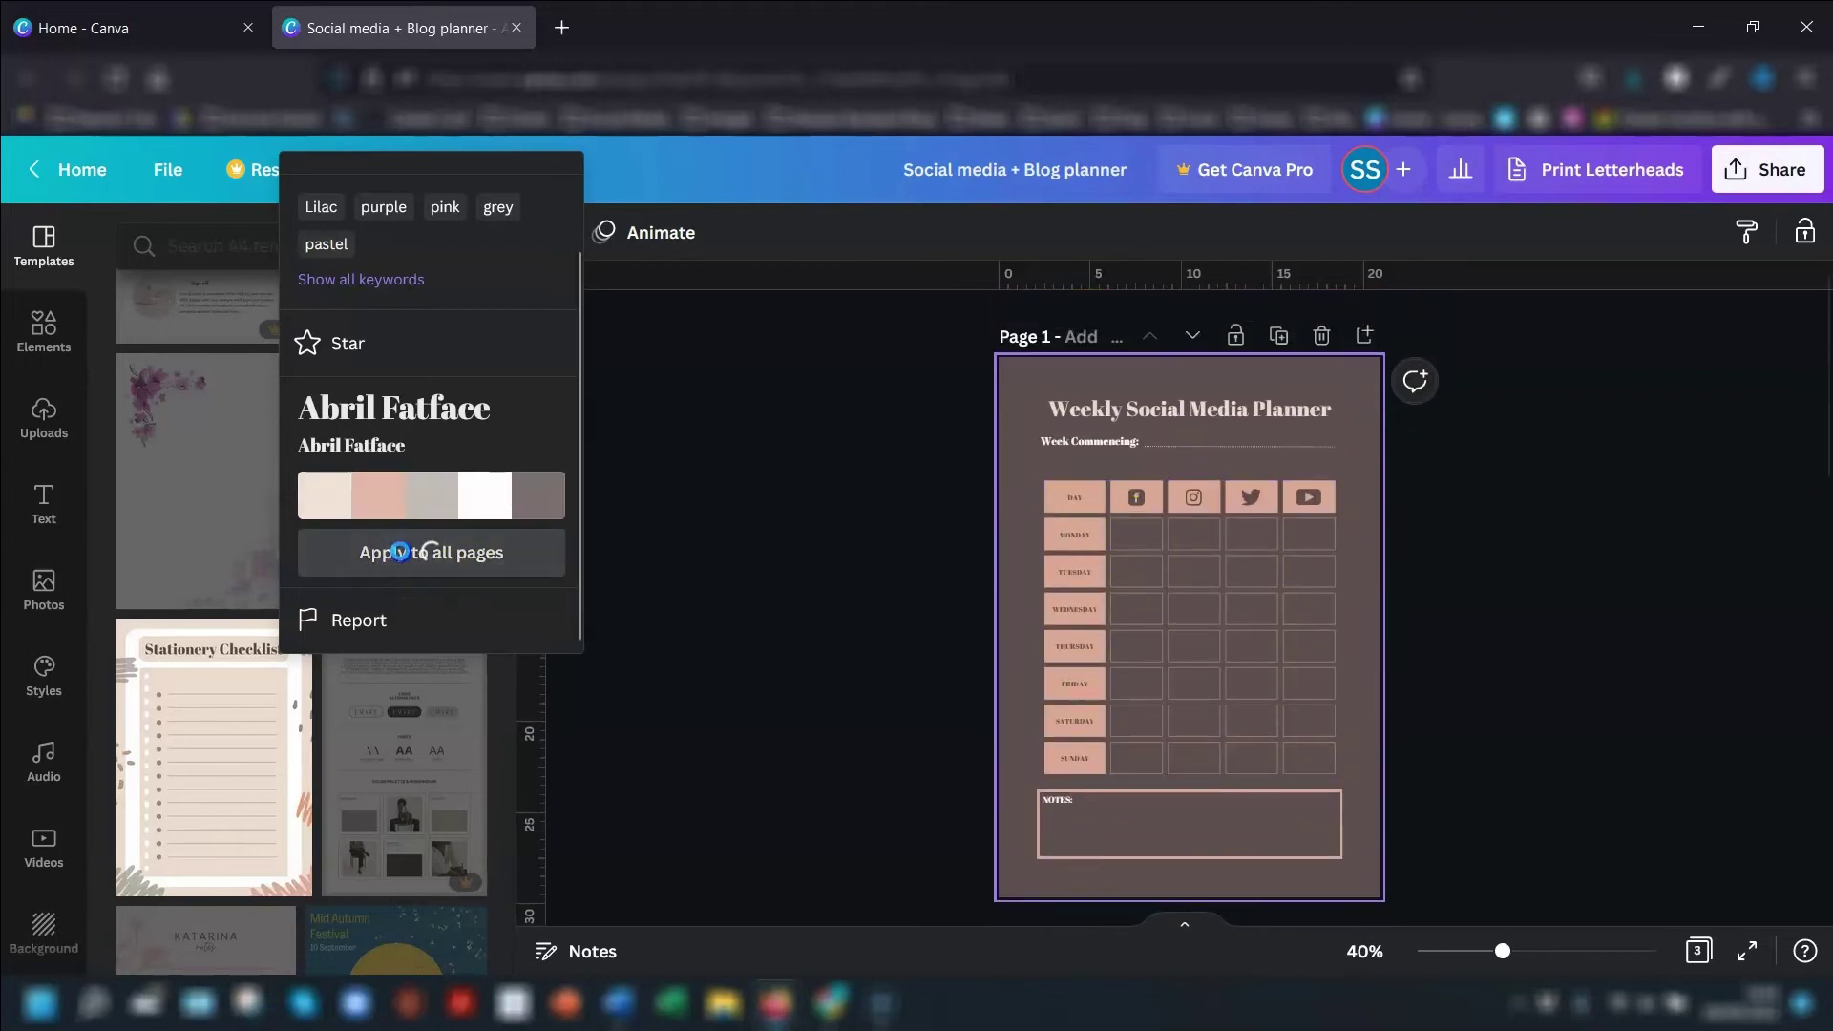
pyautogui.scroll(-3, 1247, 485)
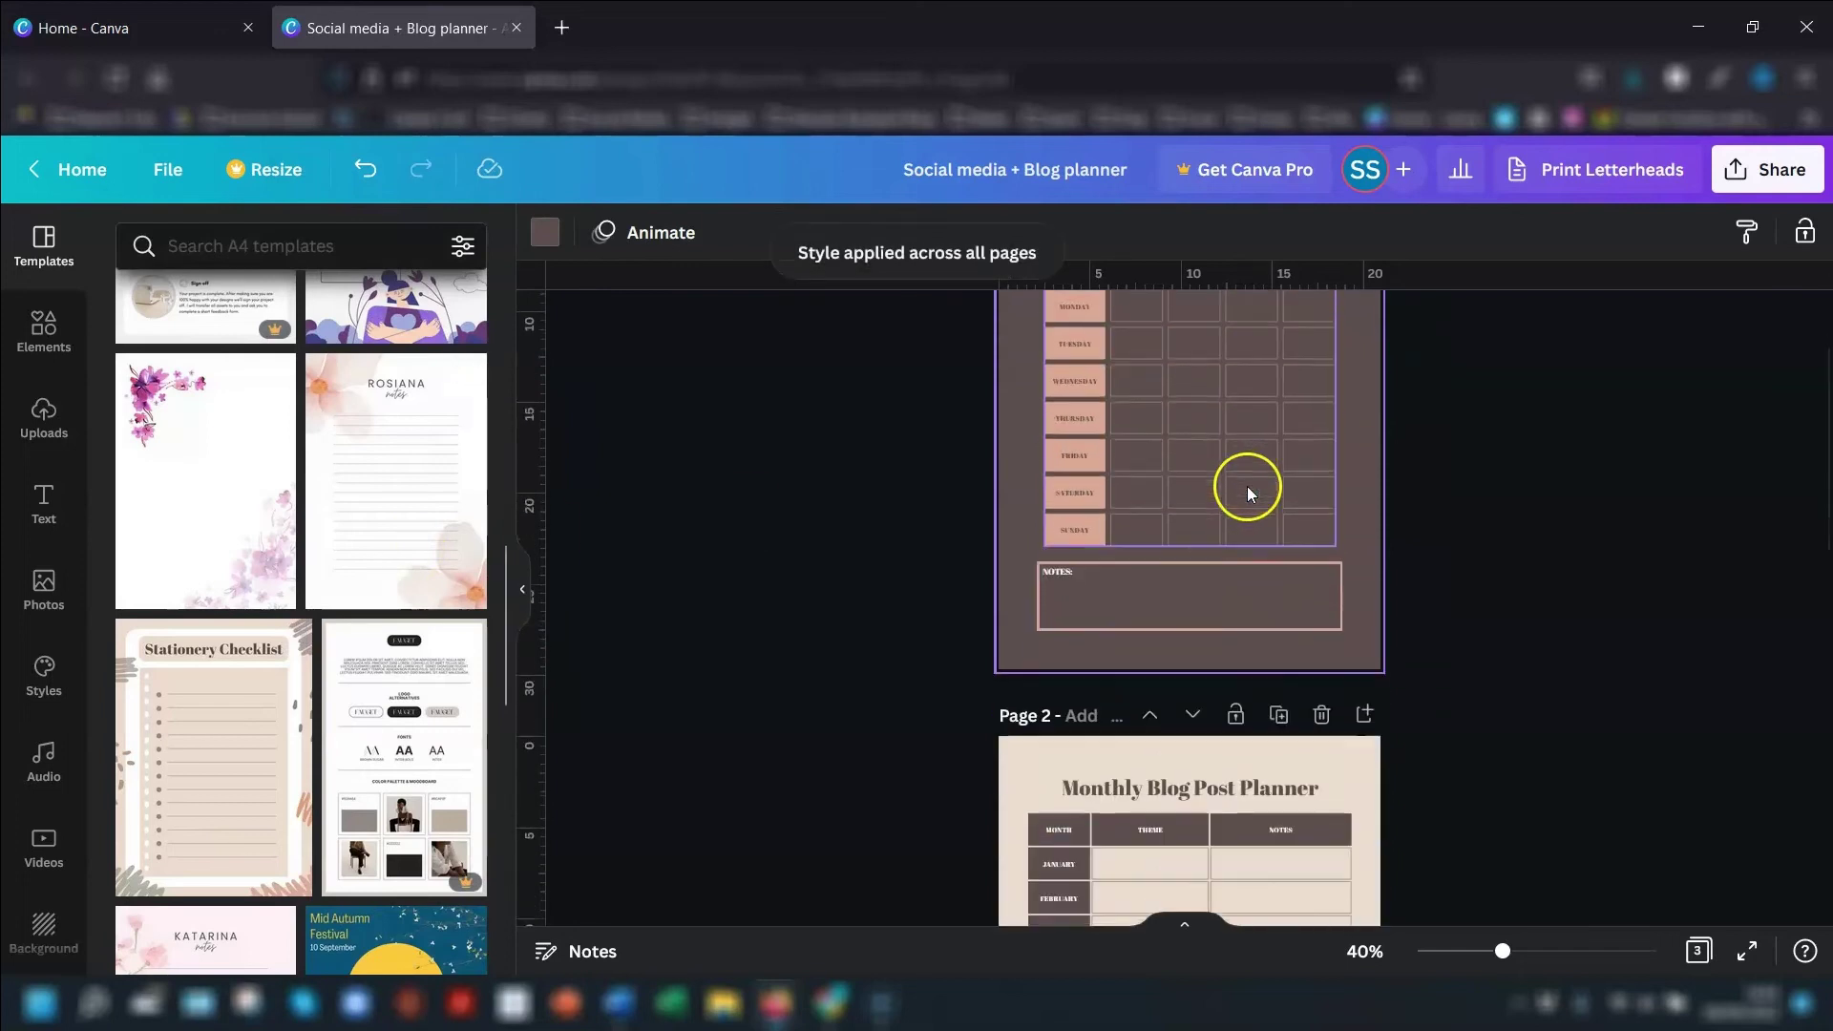
pyautogui.scroll(-2, 1247, 487)
pyautogui.scroll(-2, 1250, 506)
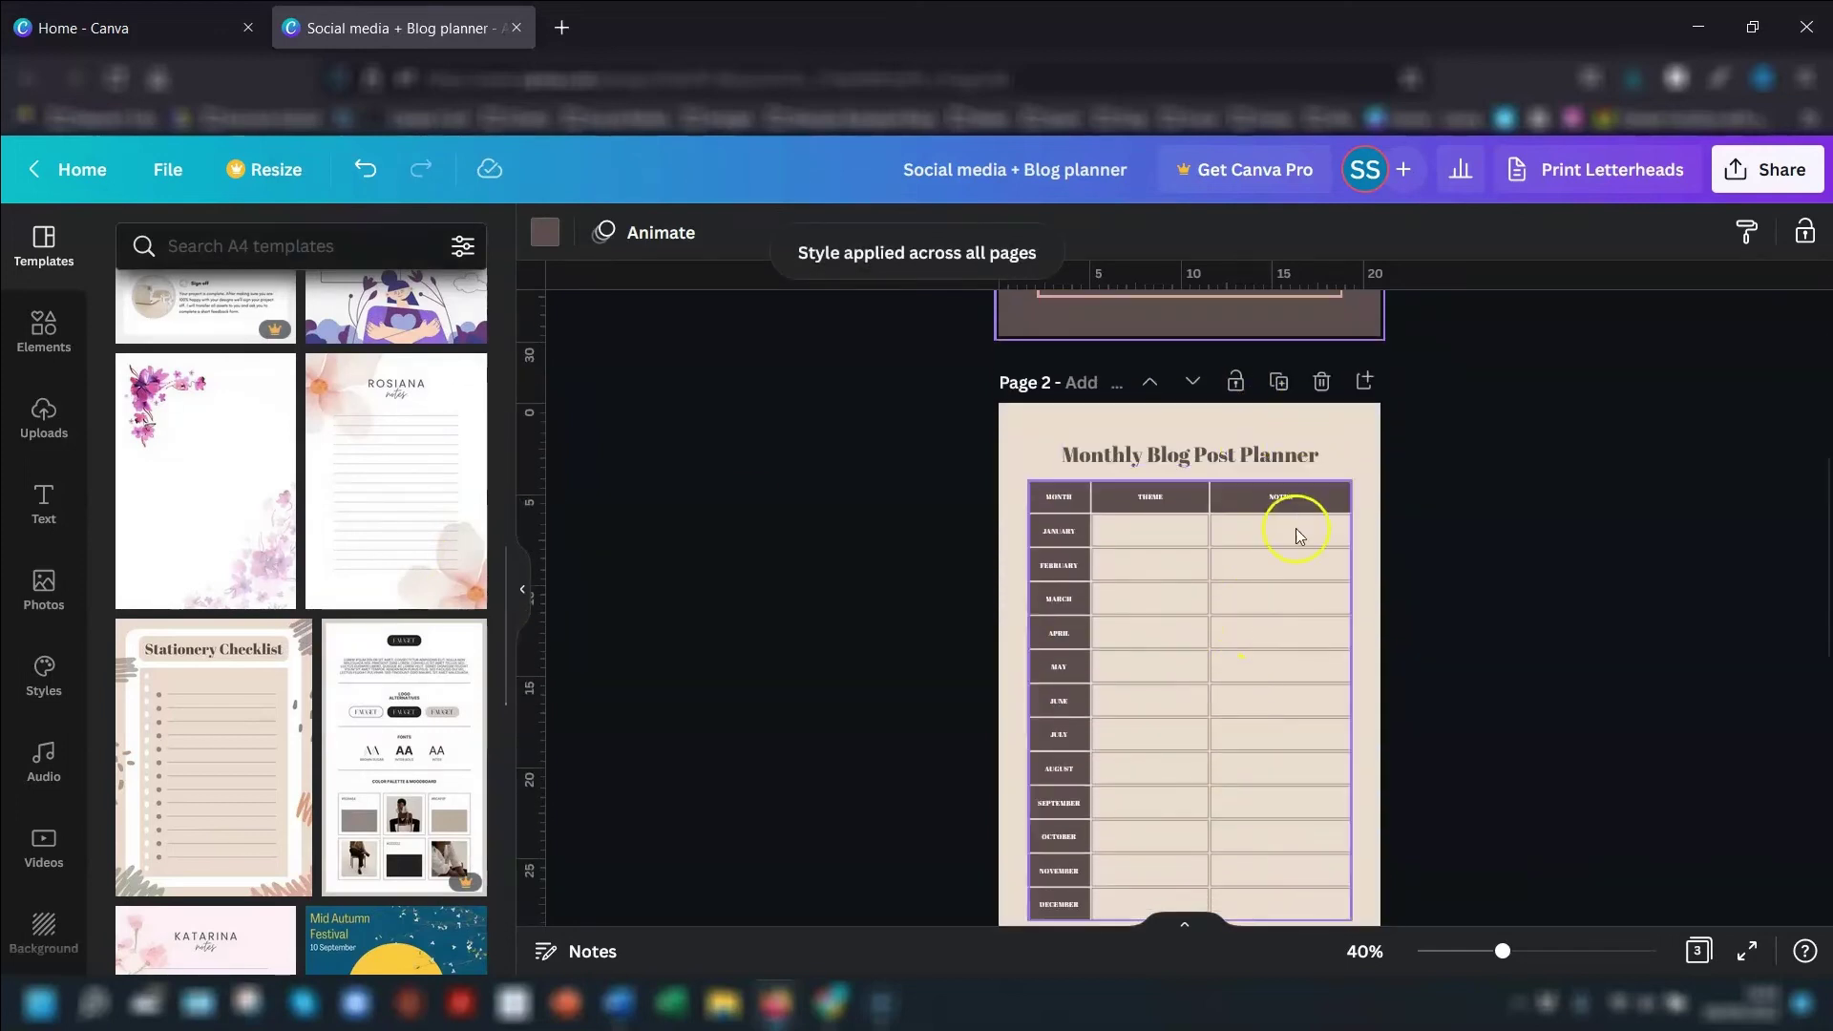
pyautogui.scroll(5, 1300, 540)
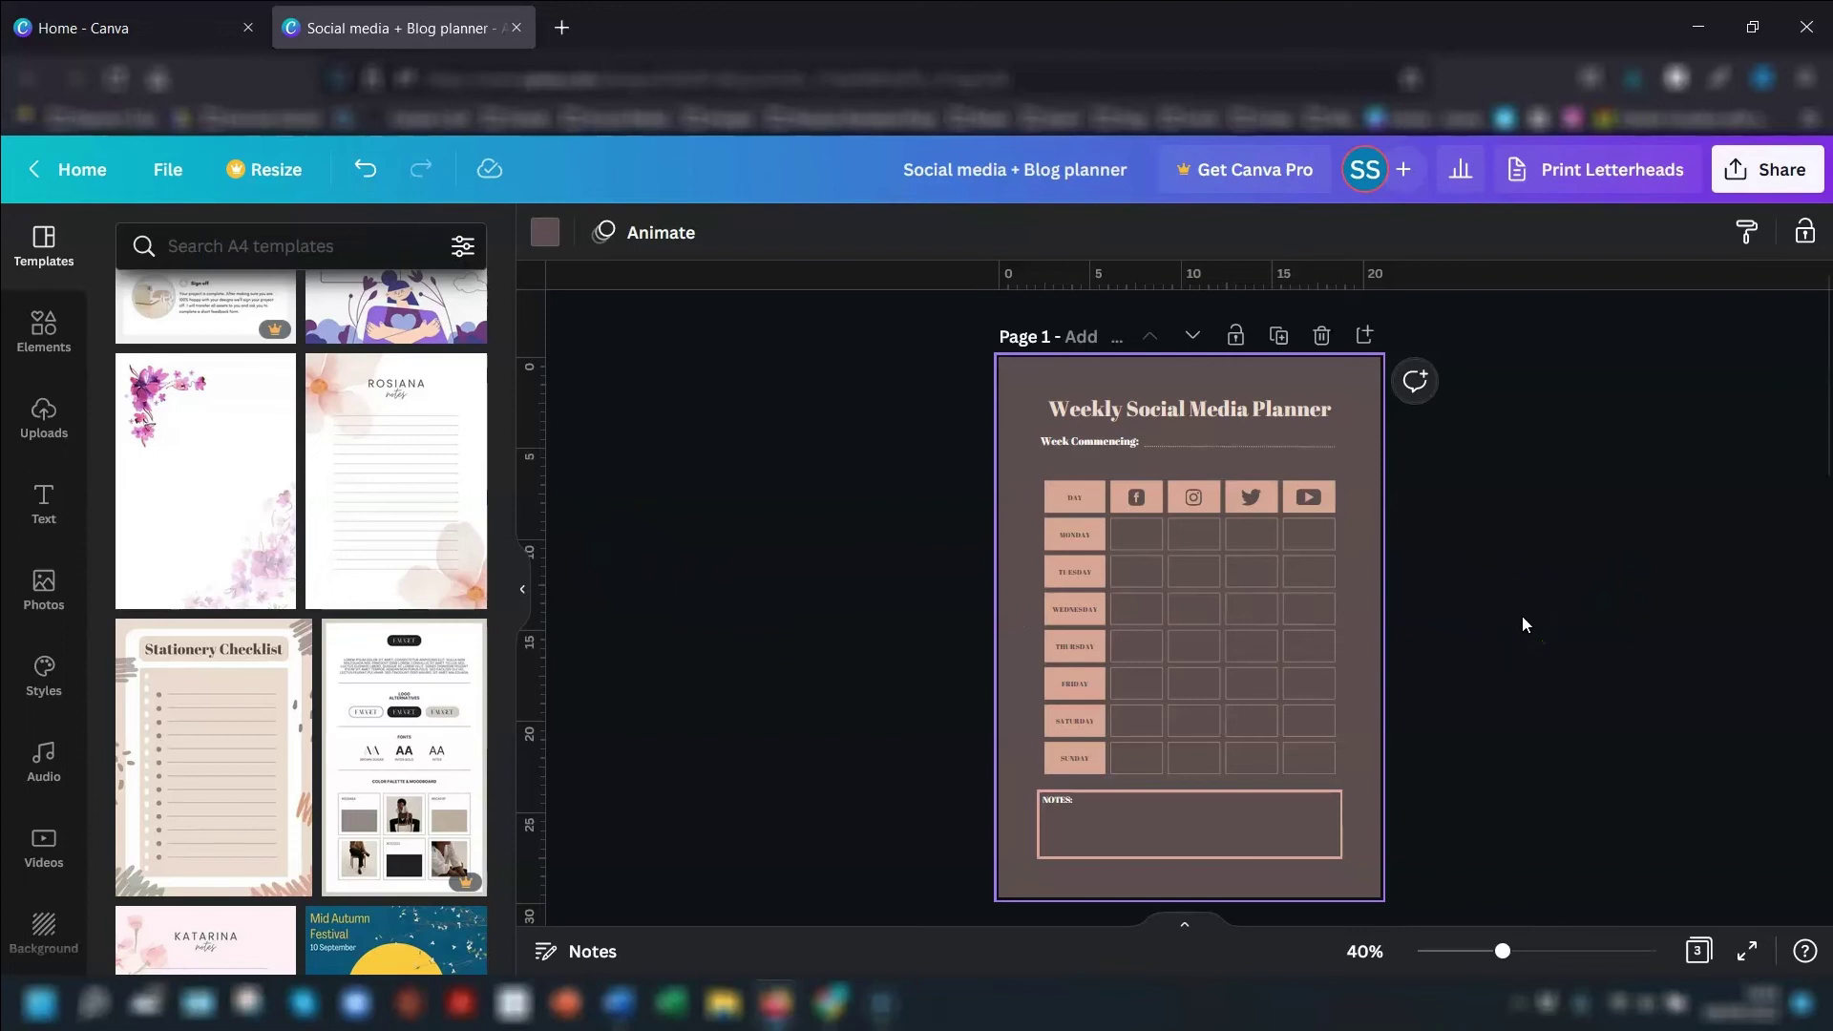
pyautogui.scroll(-12, 1523, 622)
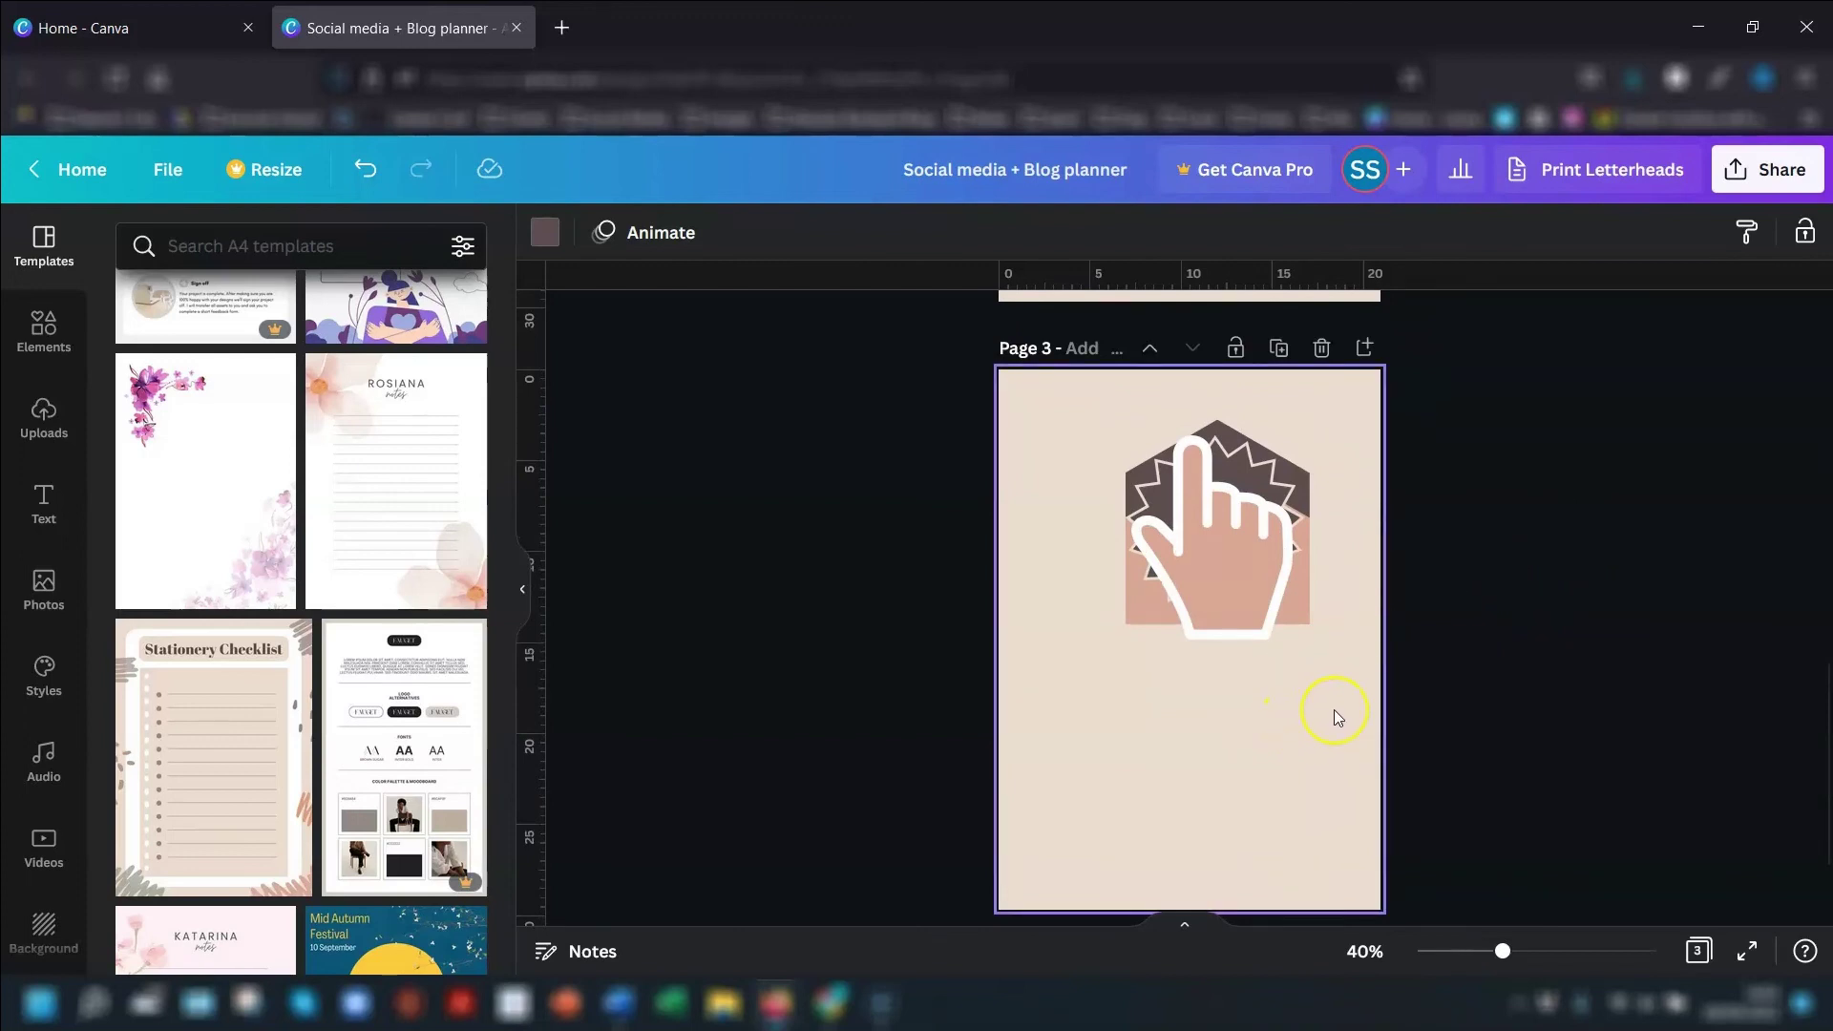
pyautogui.keyDown('ctrl'); pyautogui.scroll(5, 1498, 588); pyautogui.keyUp('ctrl')
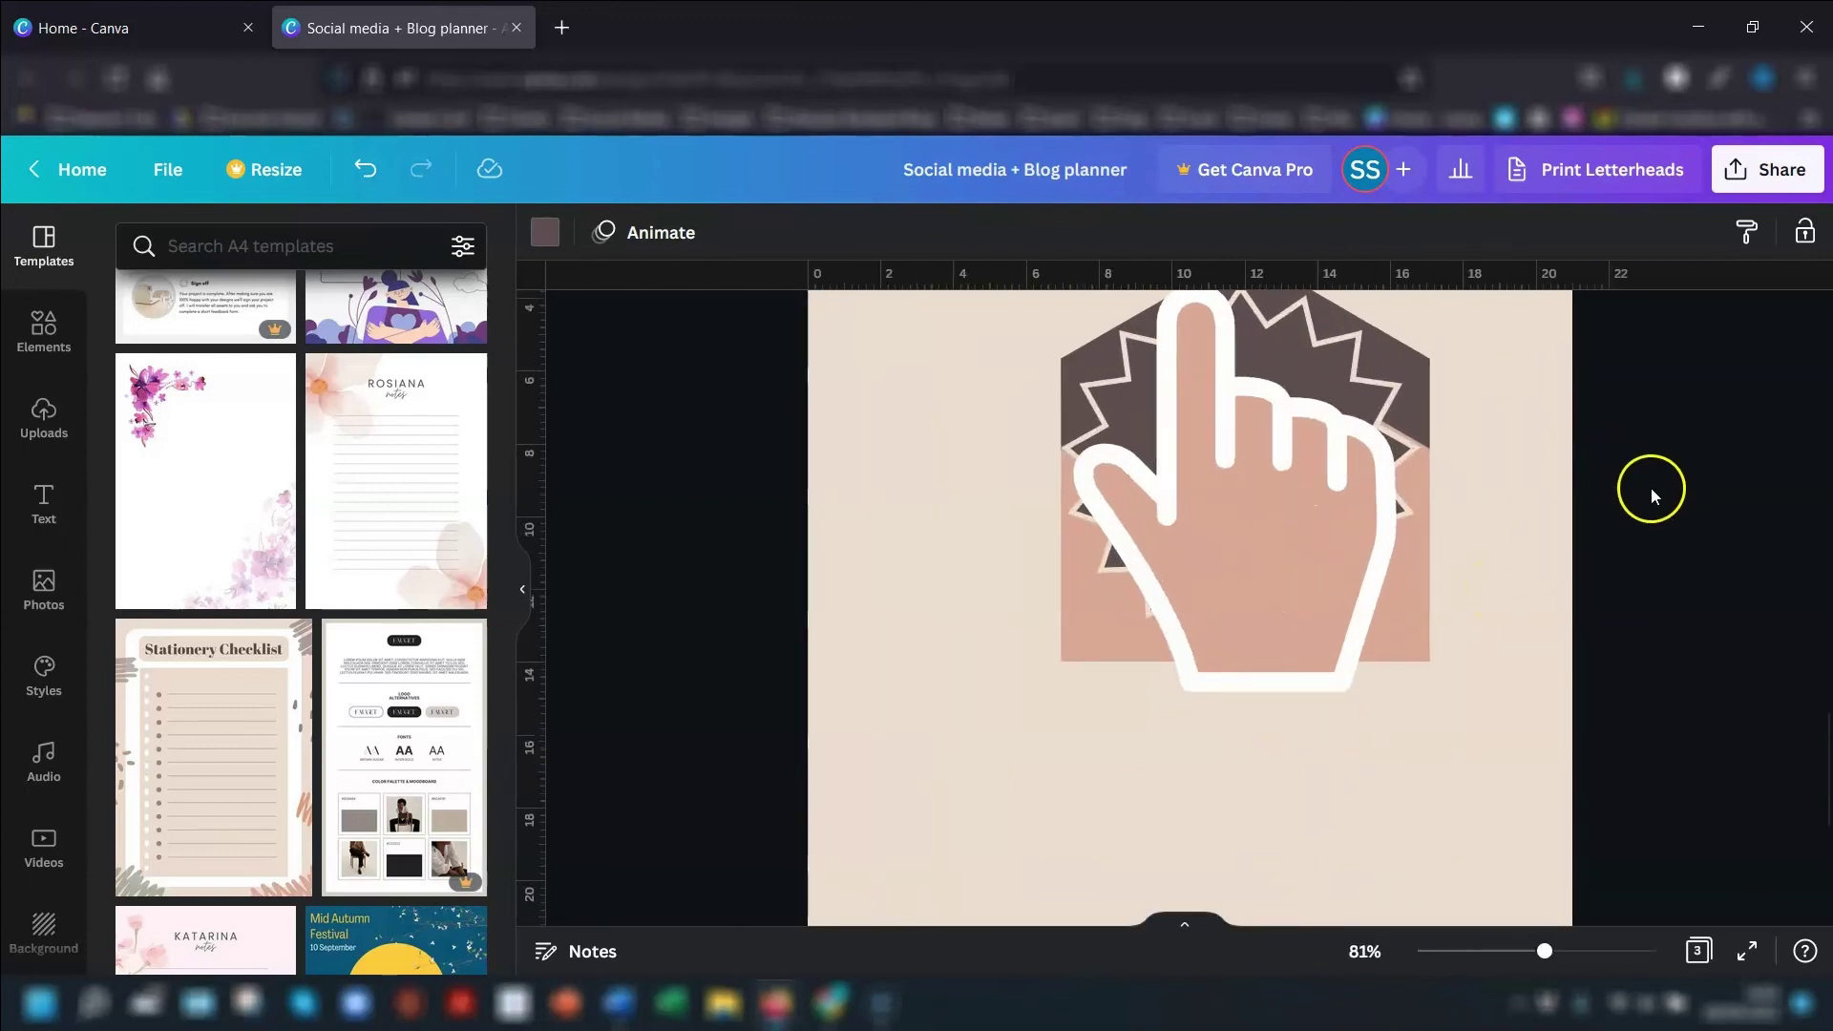
# Select the hand, the starburst and the house-shaped graphic on page 3 individually to examine how they overlap, and clear the selection
pyautogui.scroll(3, 1649, 492)
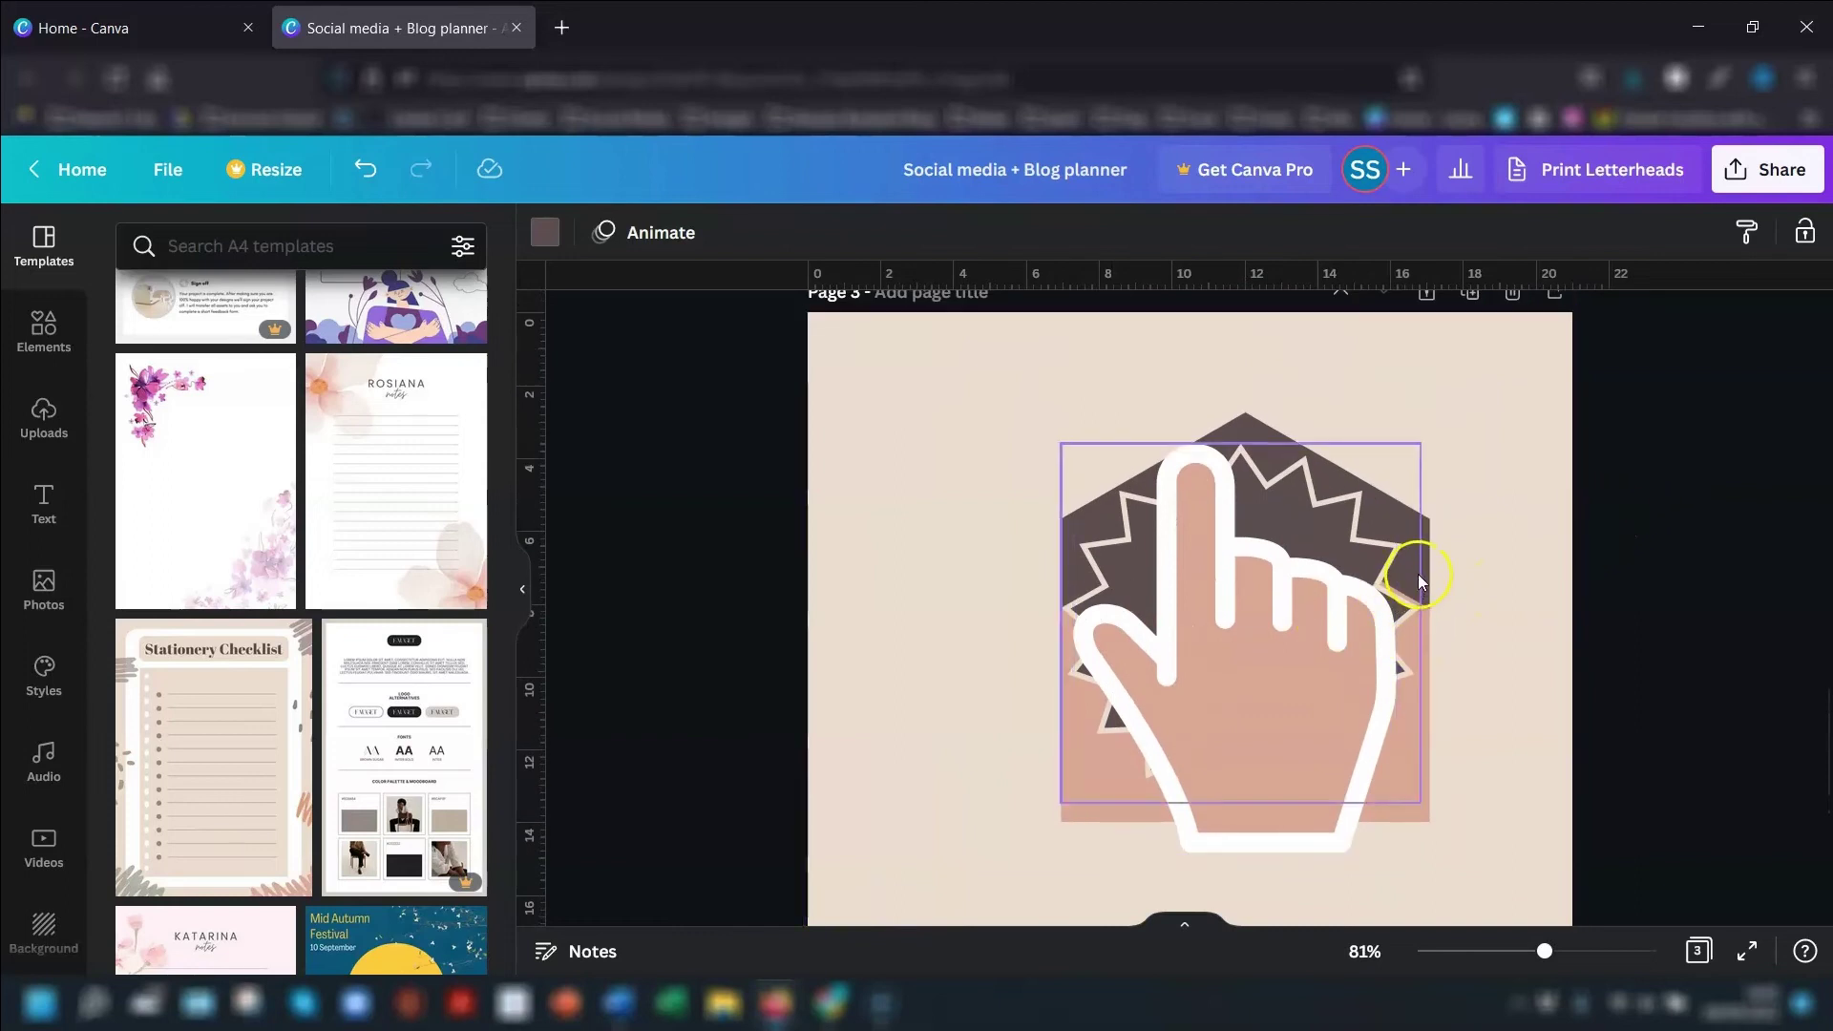
pyautogui.click(1386, 560)
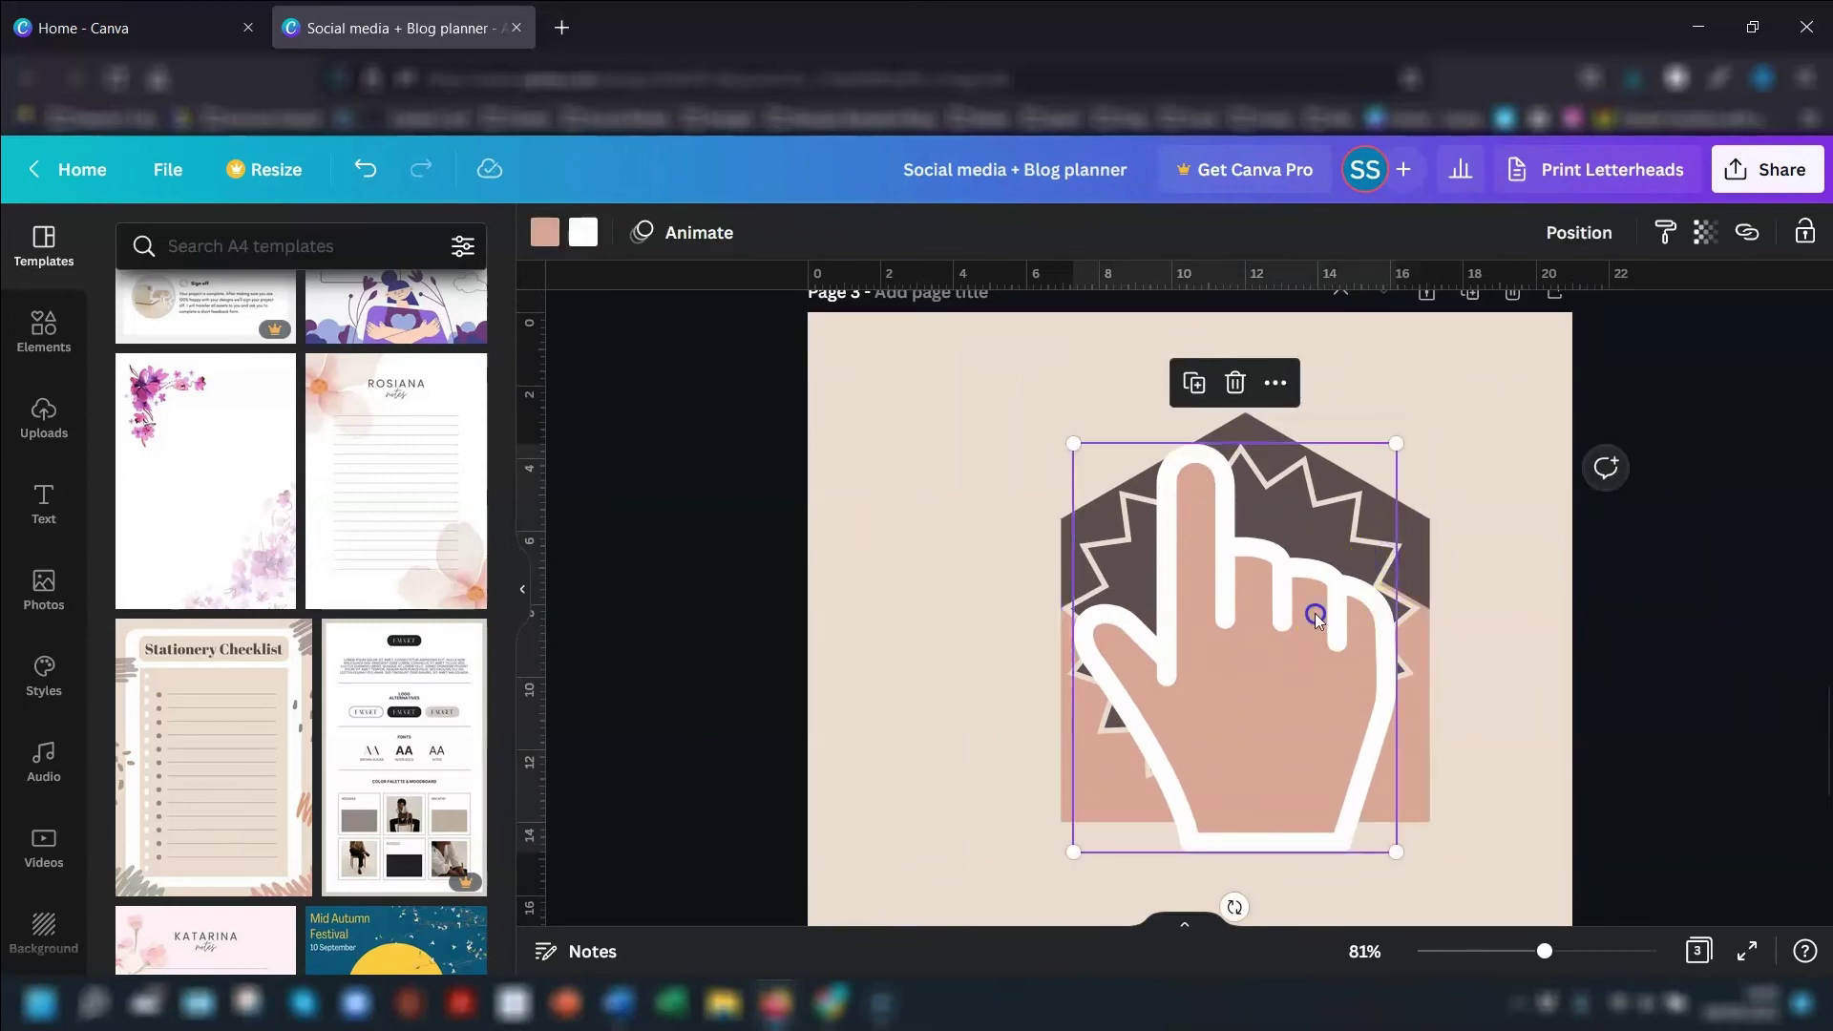
pyautogui.click(1065, 630)
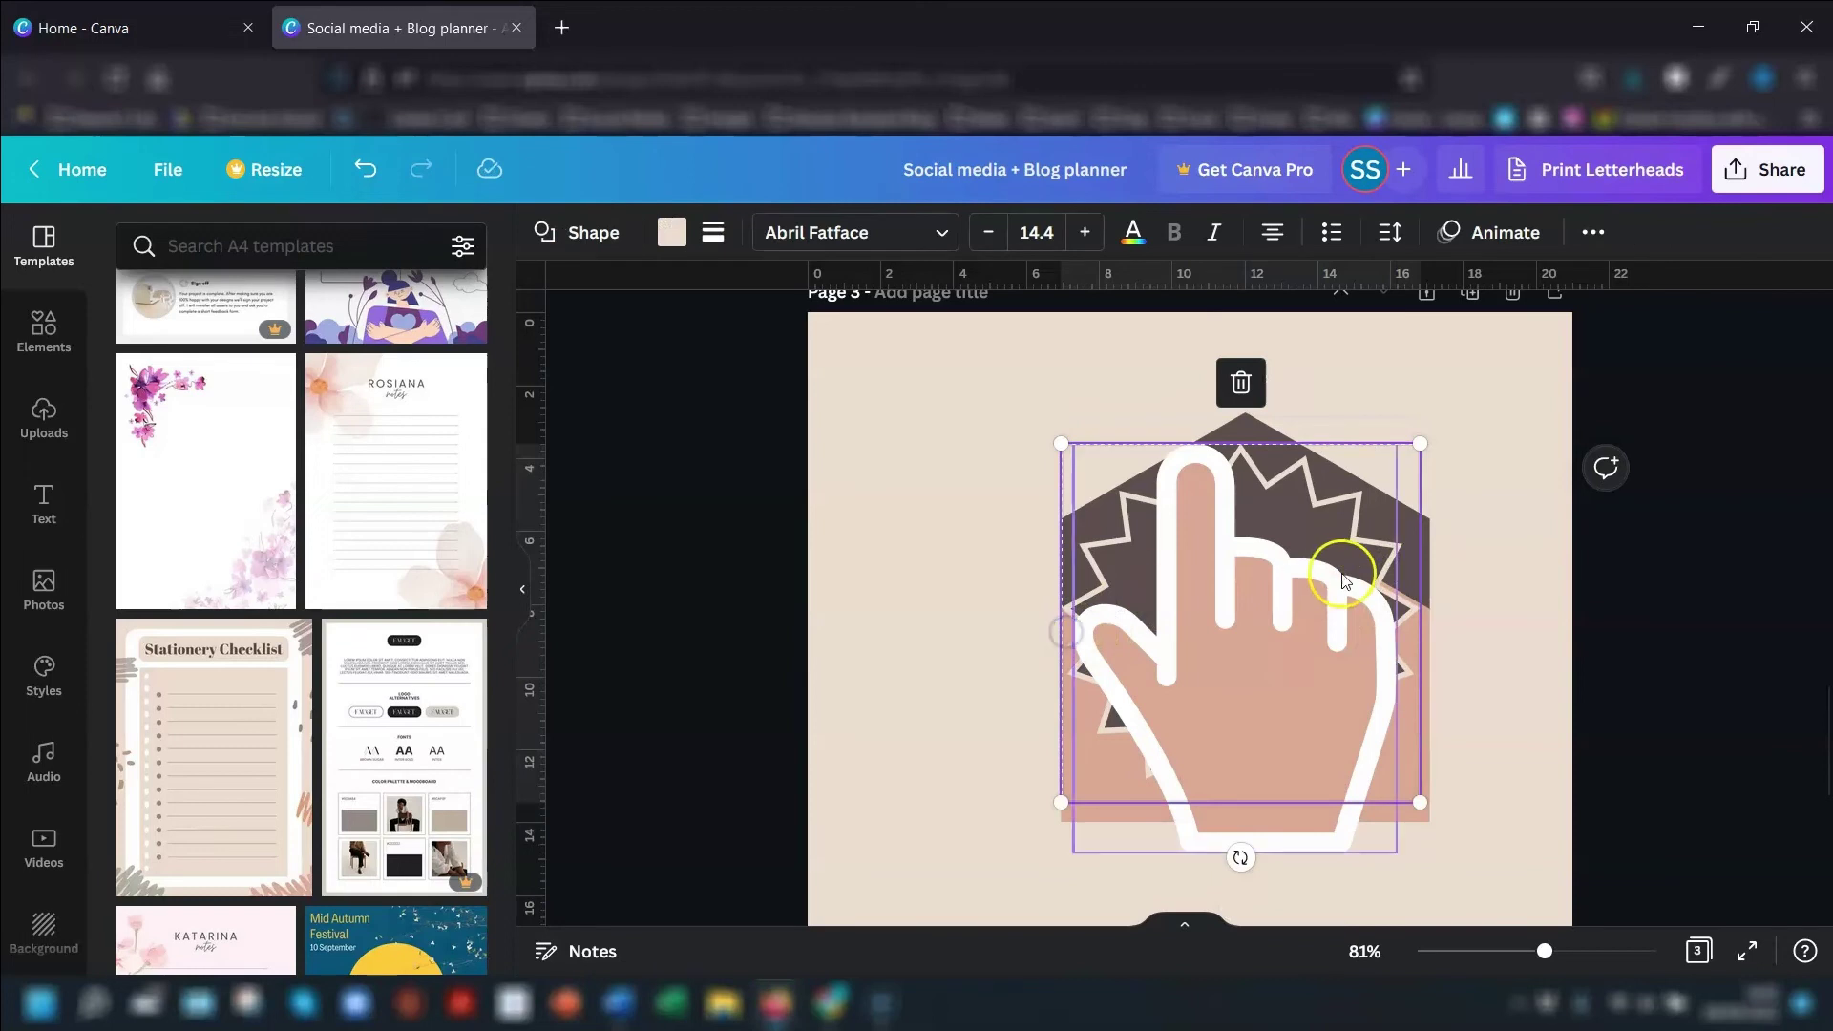
pyautogui.click(1427, 538)
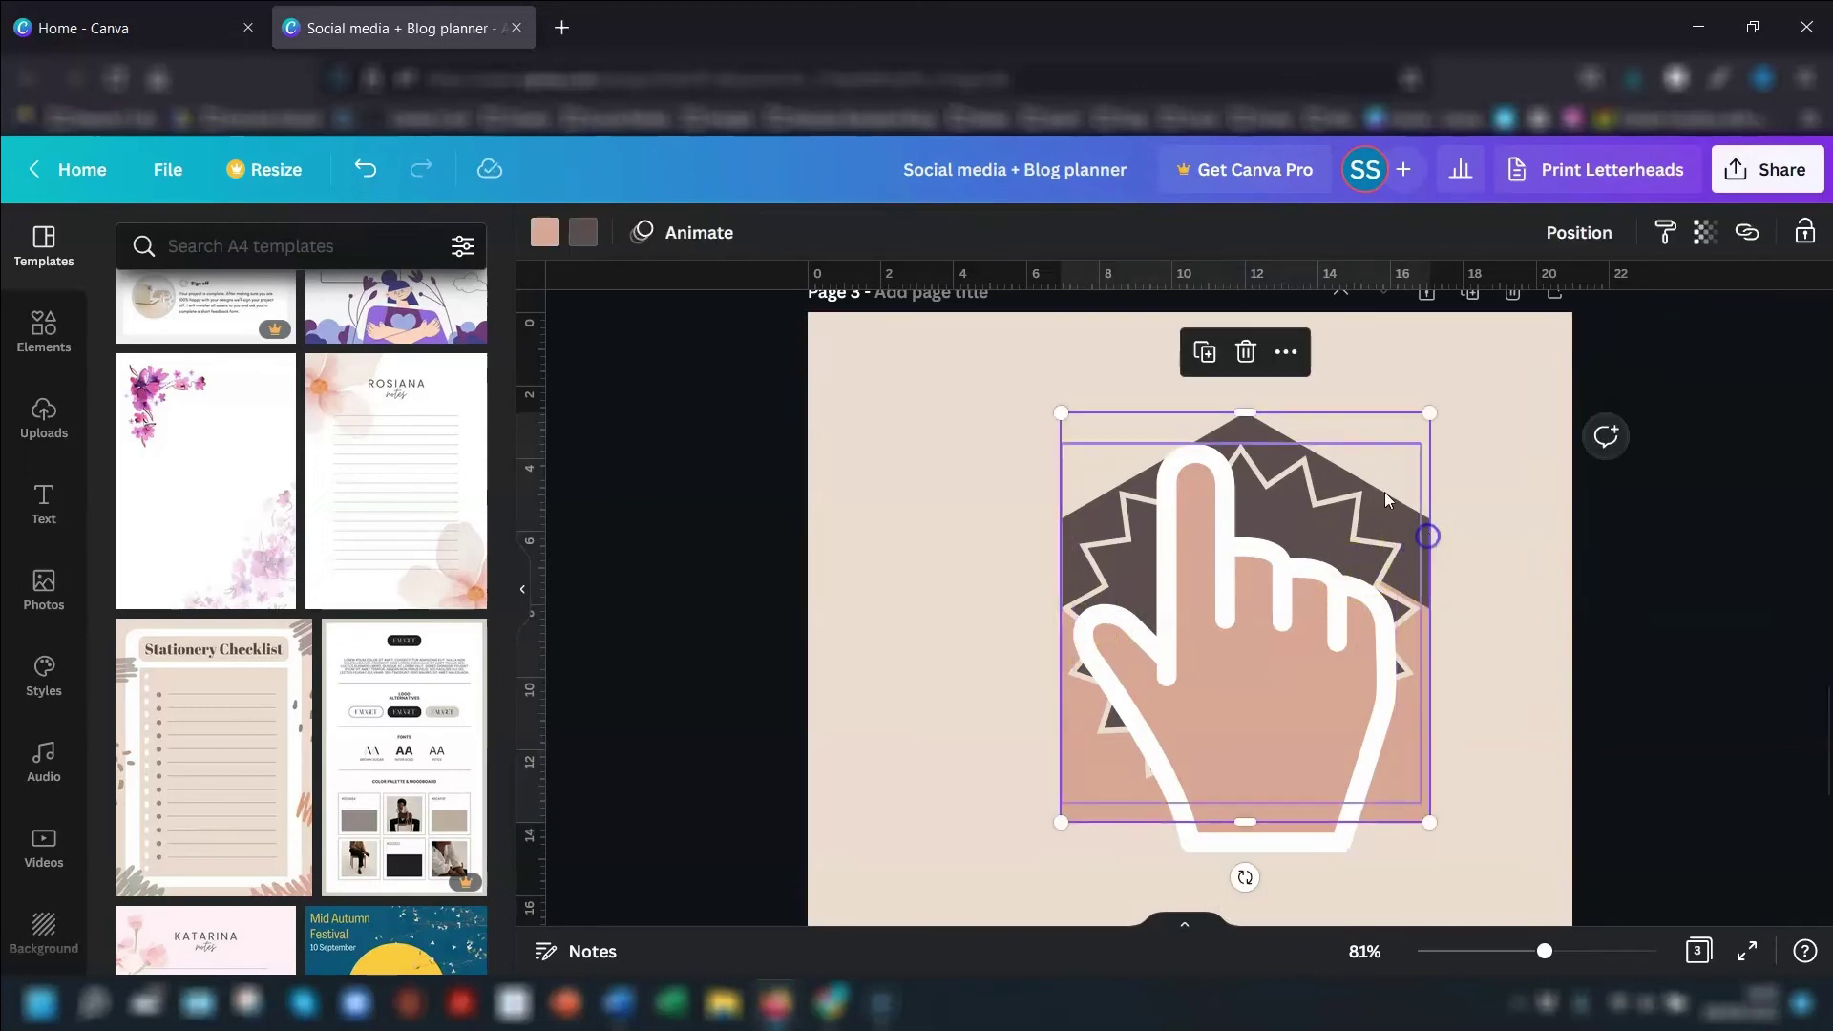
pyautogui.click(1382, 566)
pyautogui.click(1360, 612)
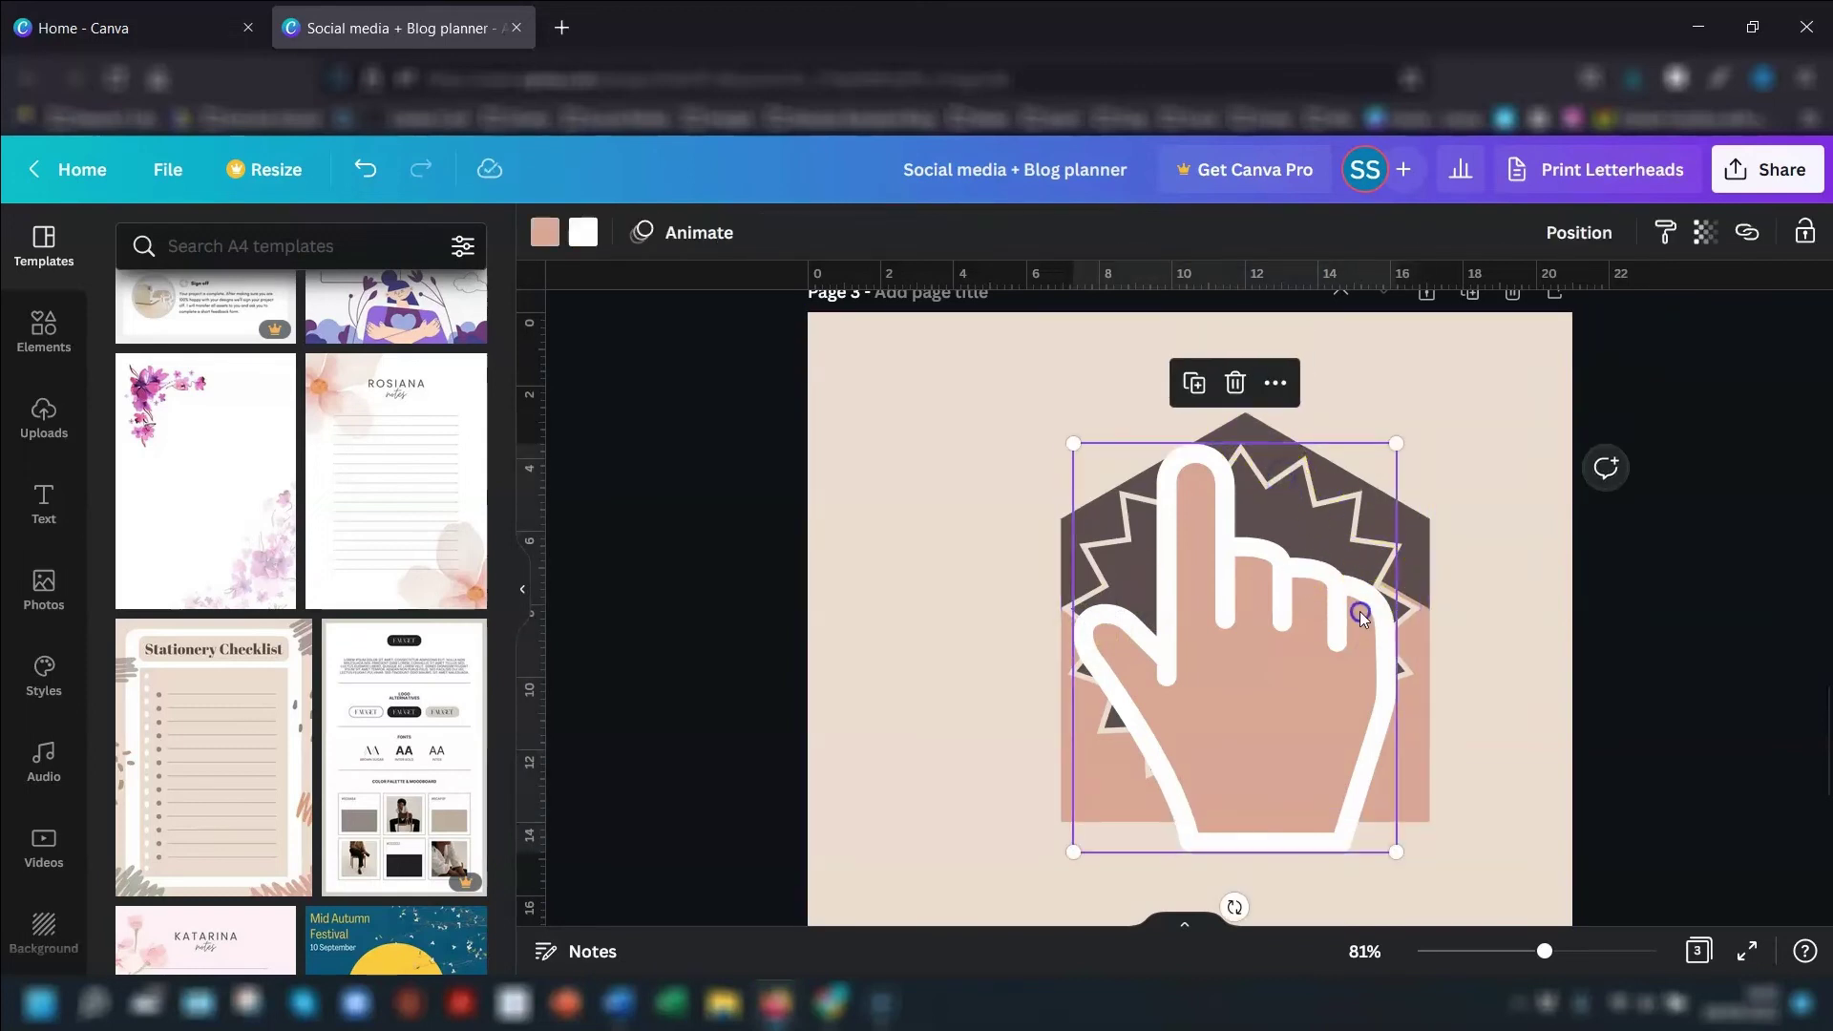
pyautogui.click(1475, 636)
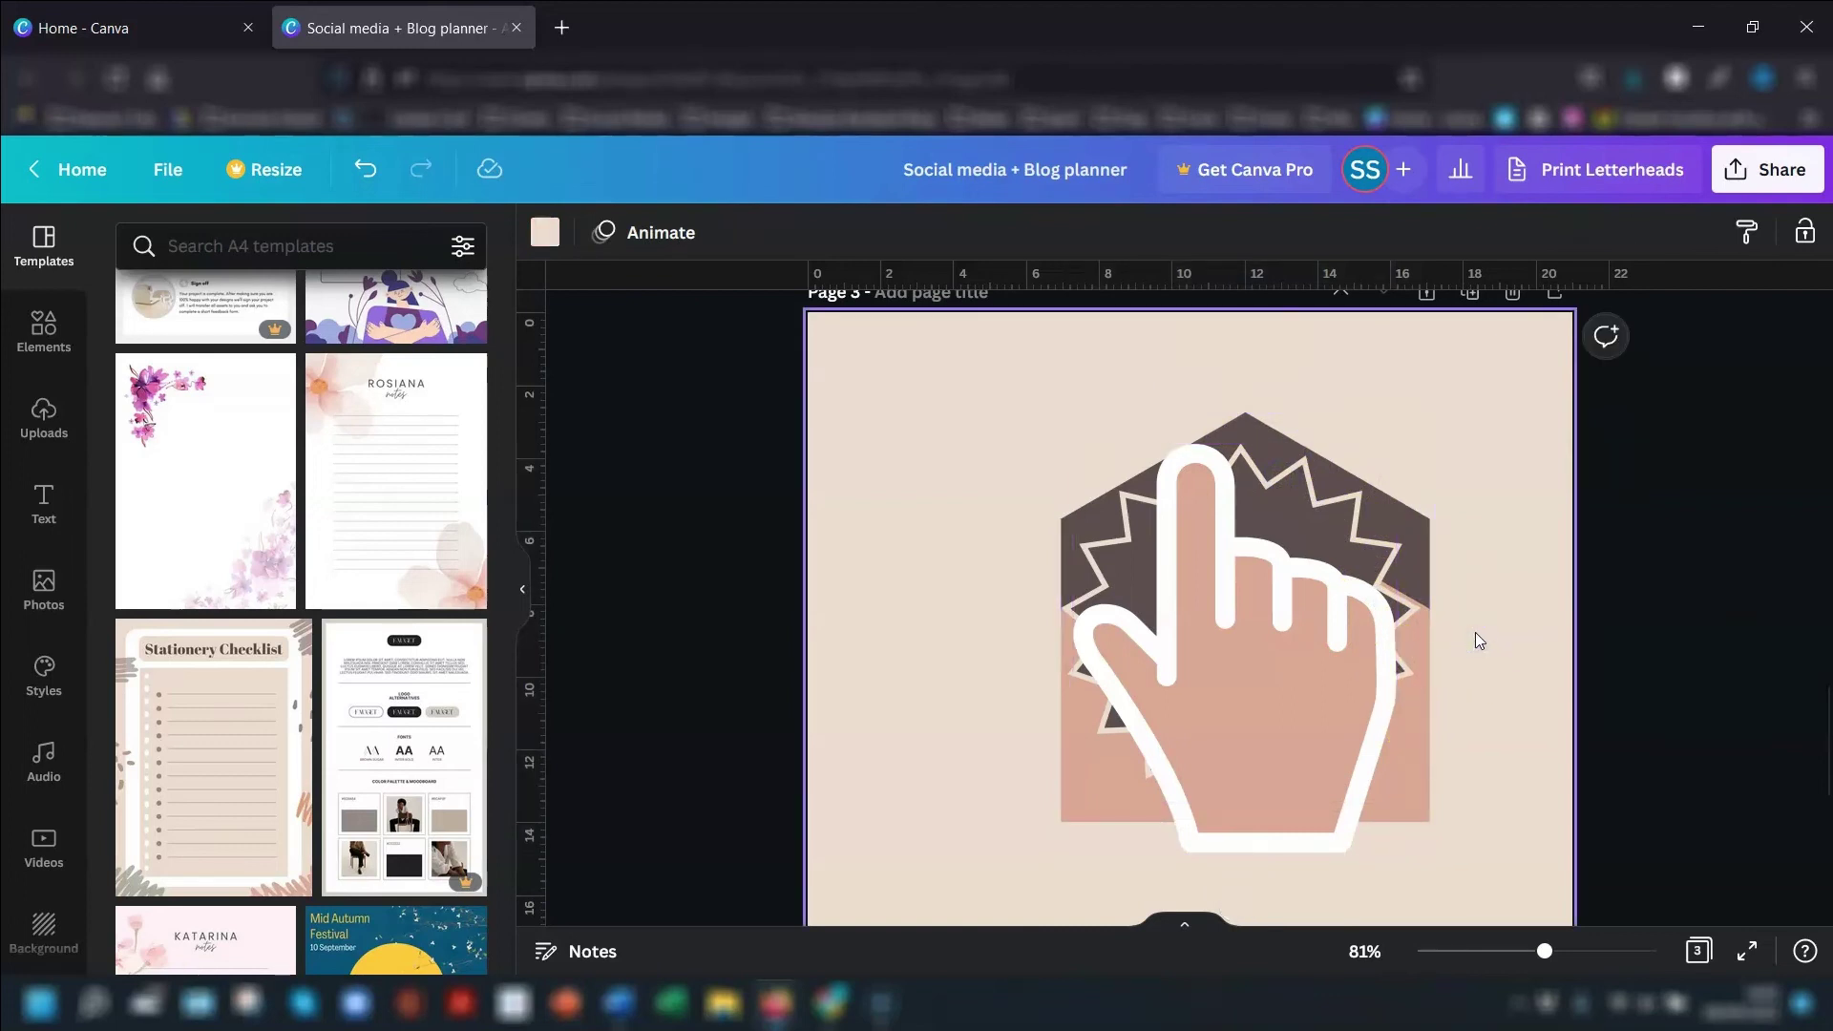
# Select the layers hidden behind the hand on page 3, shifting the starburst about 1.5 cm left and the house-shaped graphic about 1 cm right
pyautogui.click(1430, 663)
pyautogui.keyDown('ctrl'); pyautogui.click(1203, 663); pyautogui.keyUp('ctrl')
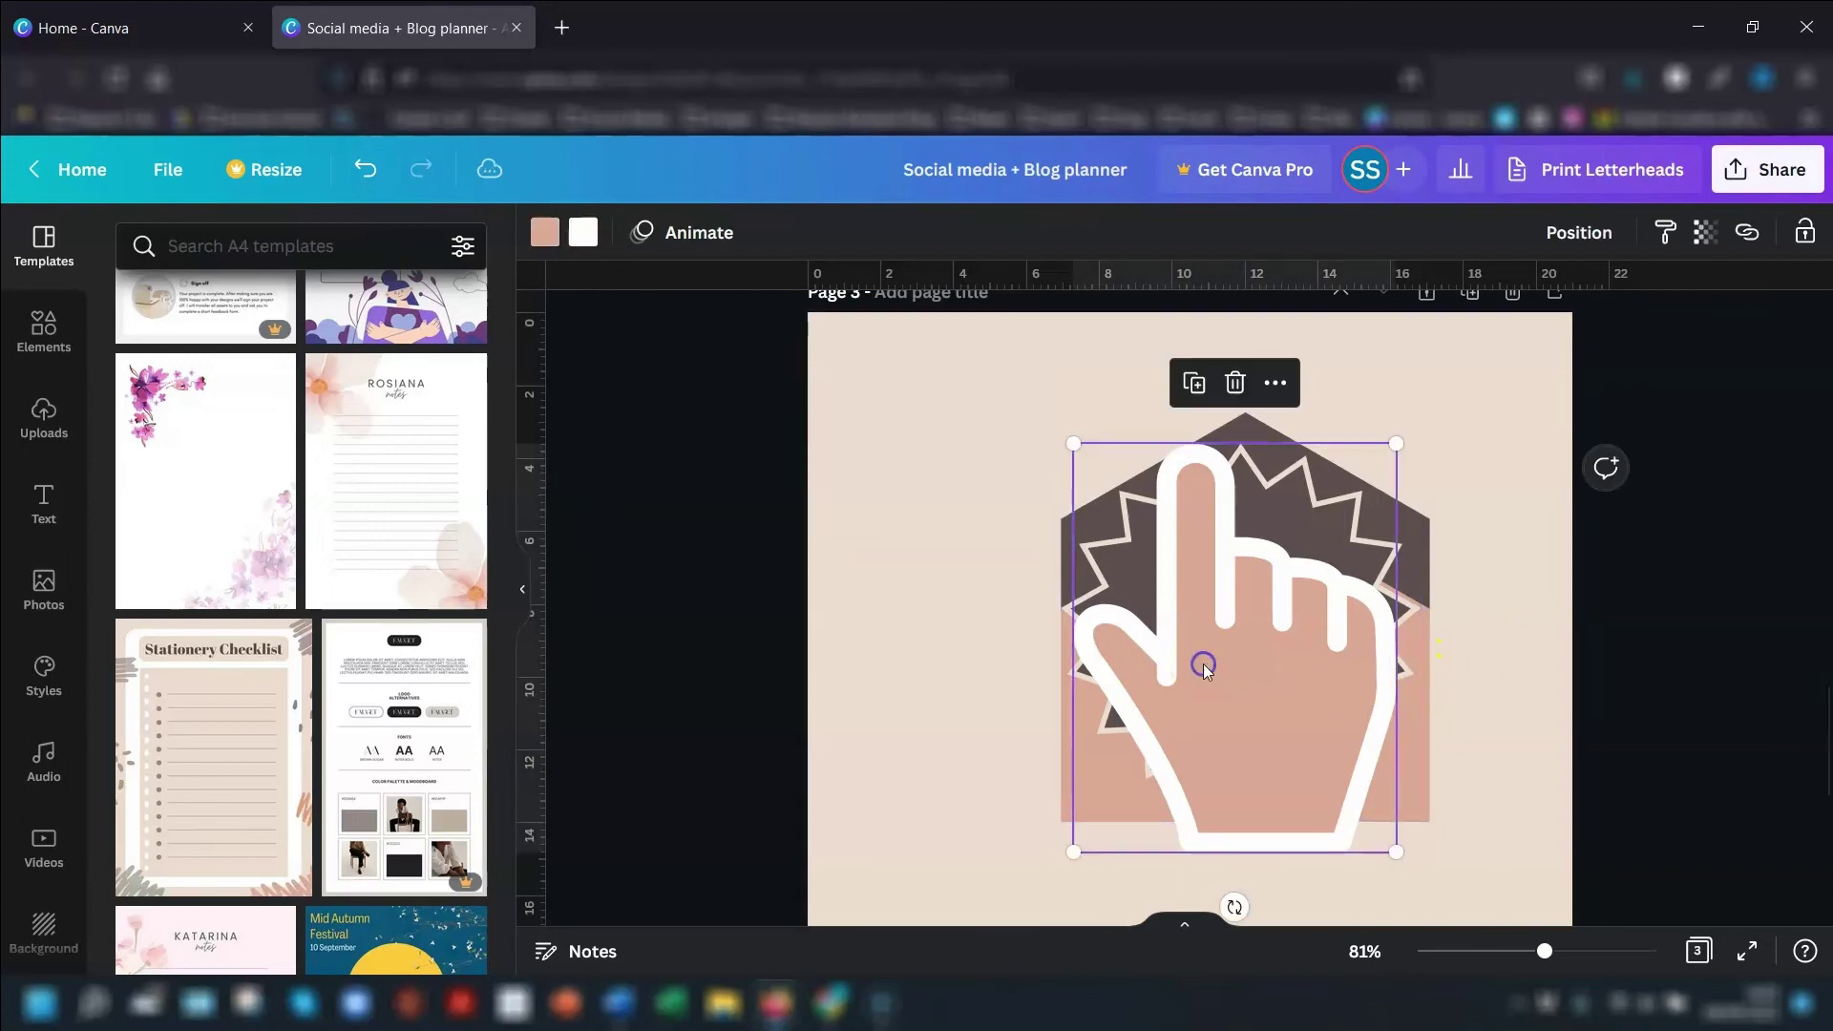
pyautogui.click(1252, 644)
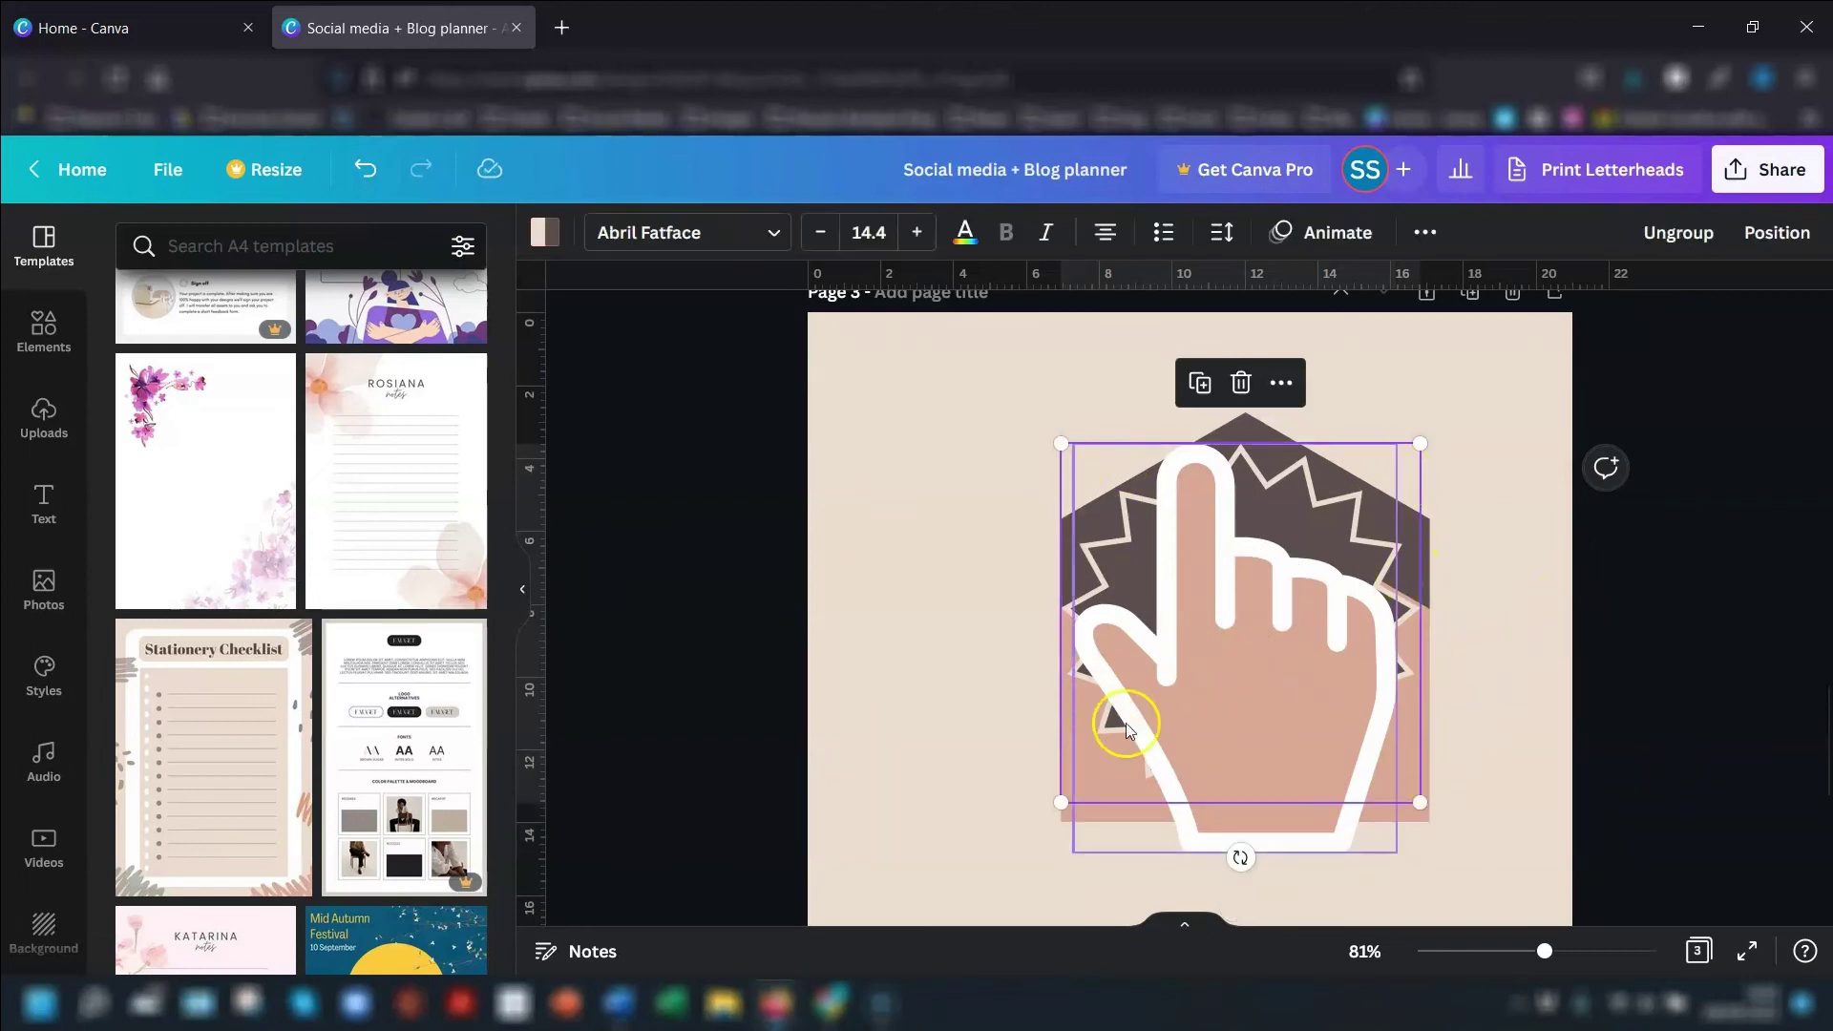
pyautogui.click(1595, 537)
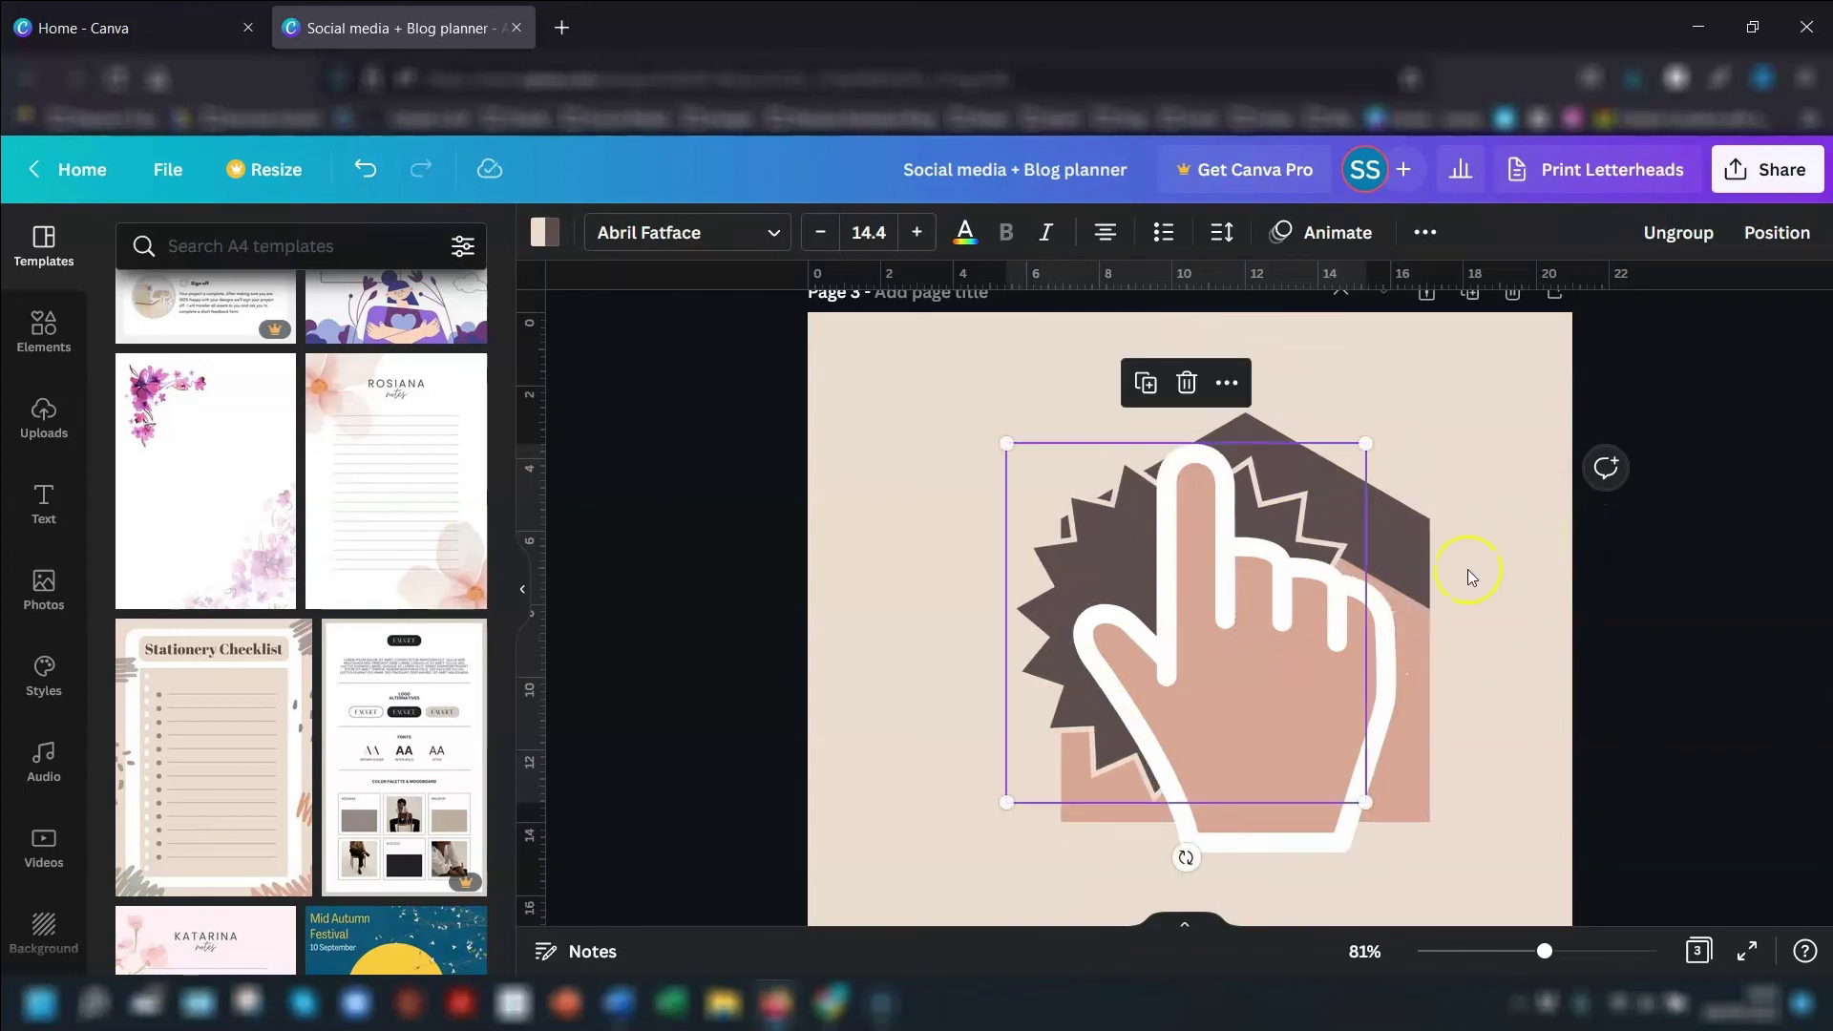
pyautogui.click(1263, 577)
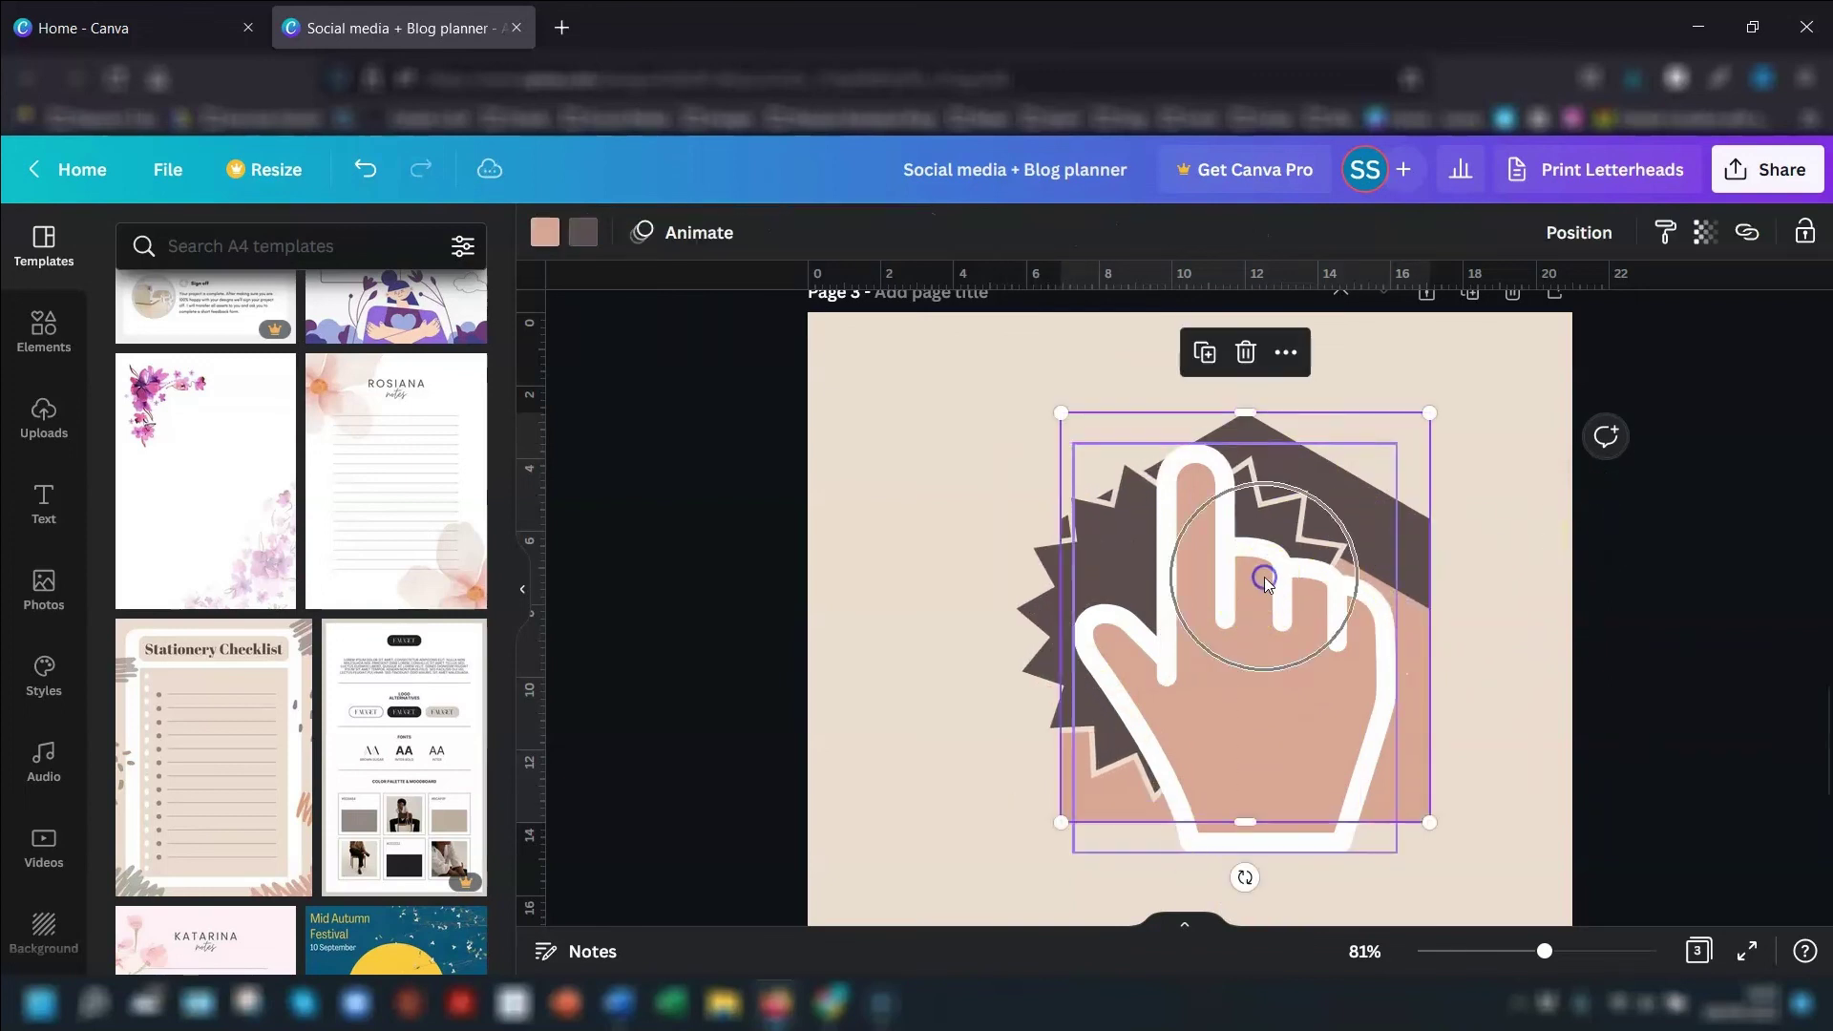
pyautogui.click(1546, 560)
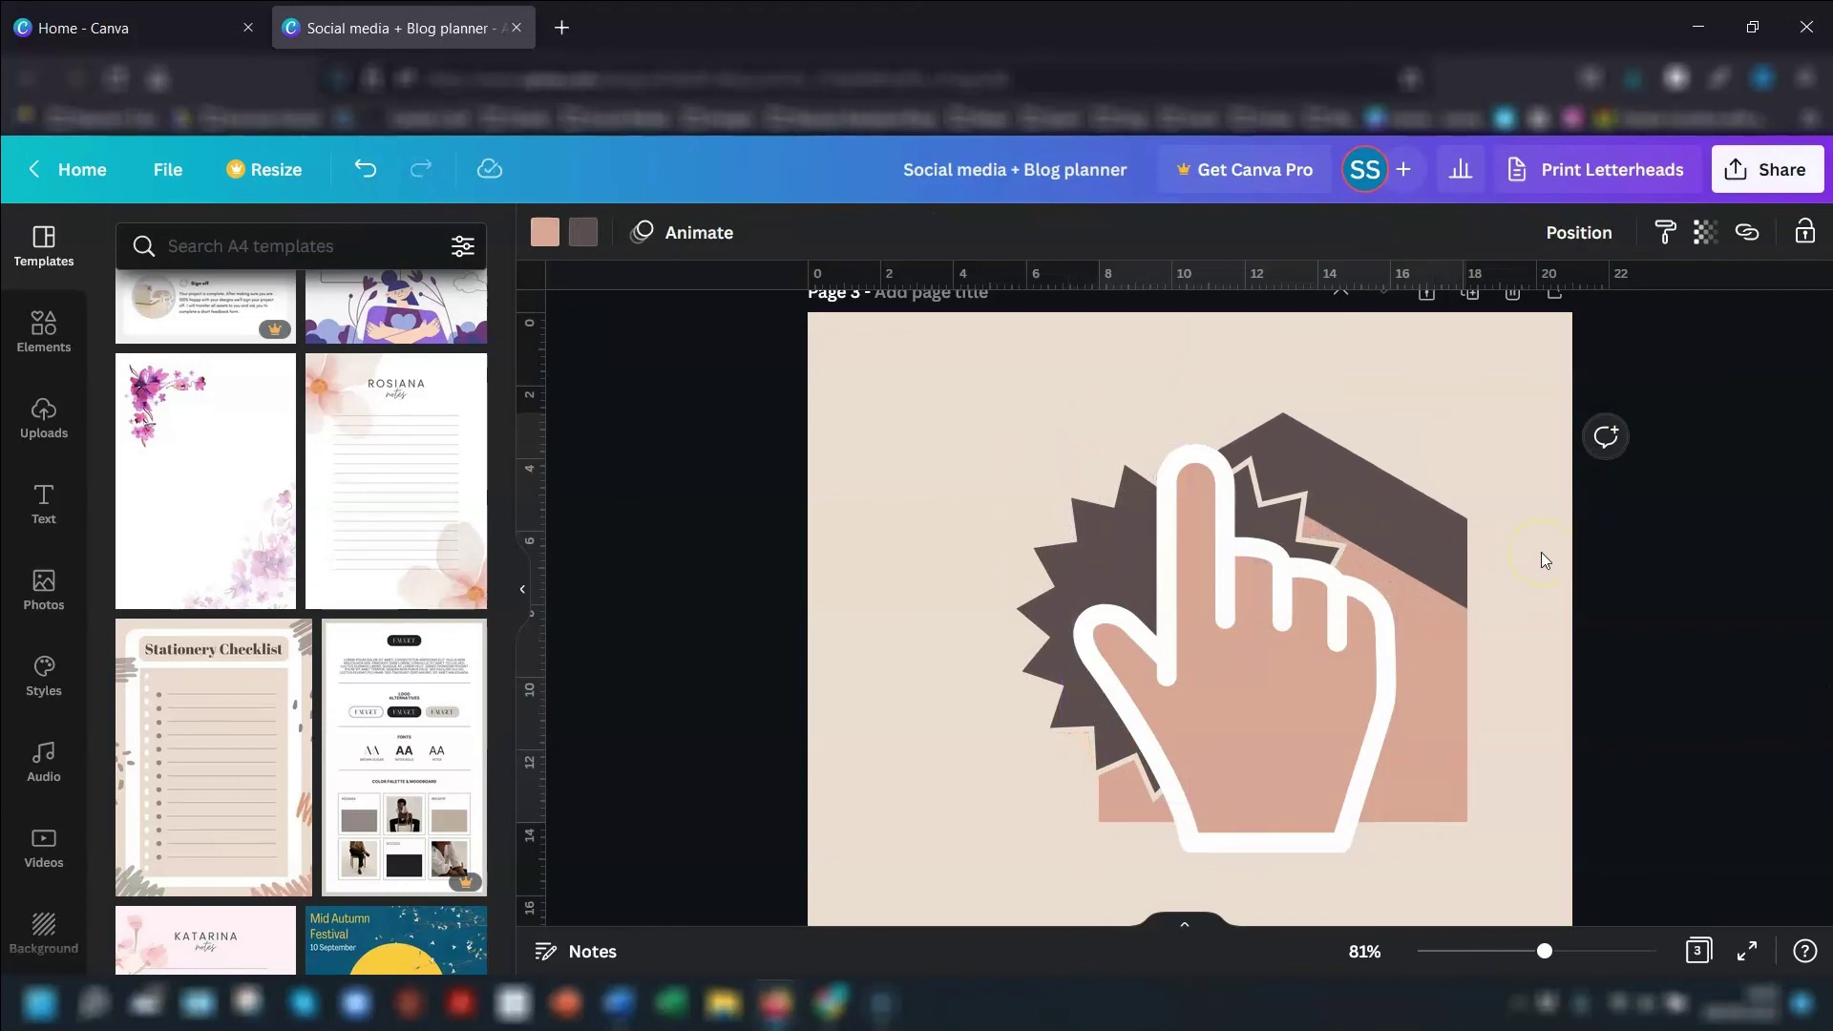
# Select the hand, reach through it to the starburst layer underneath, and reselect the starburst from its exposed edge
pyautogui.click(1188, 735)
pyautogui.click(1207, 709)
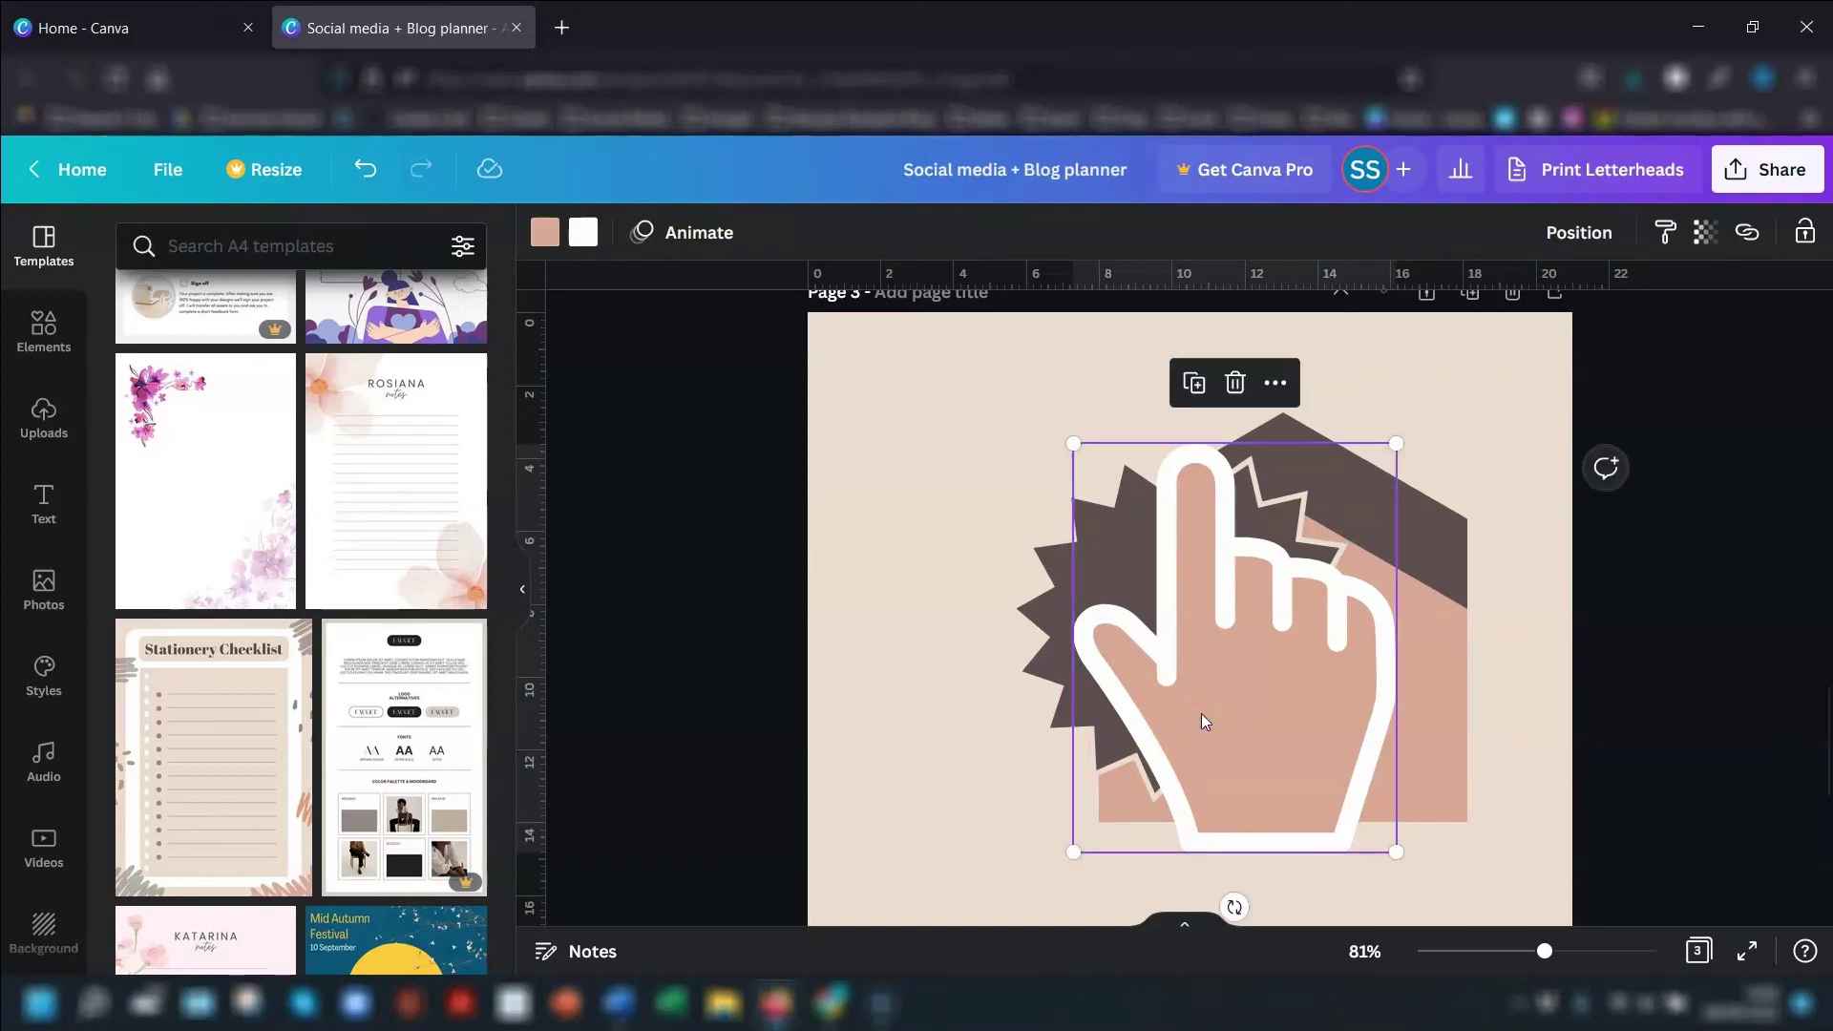
pyautogui.click(1201, 713)
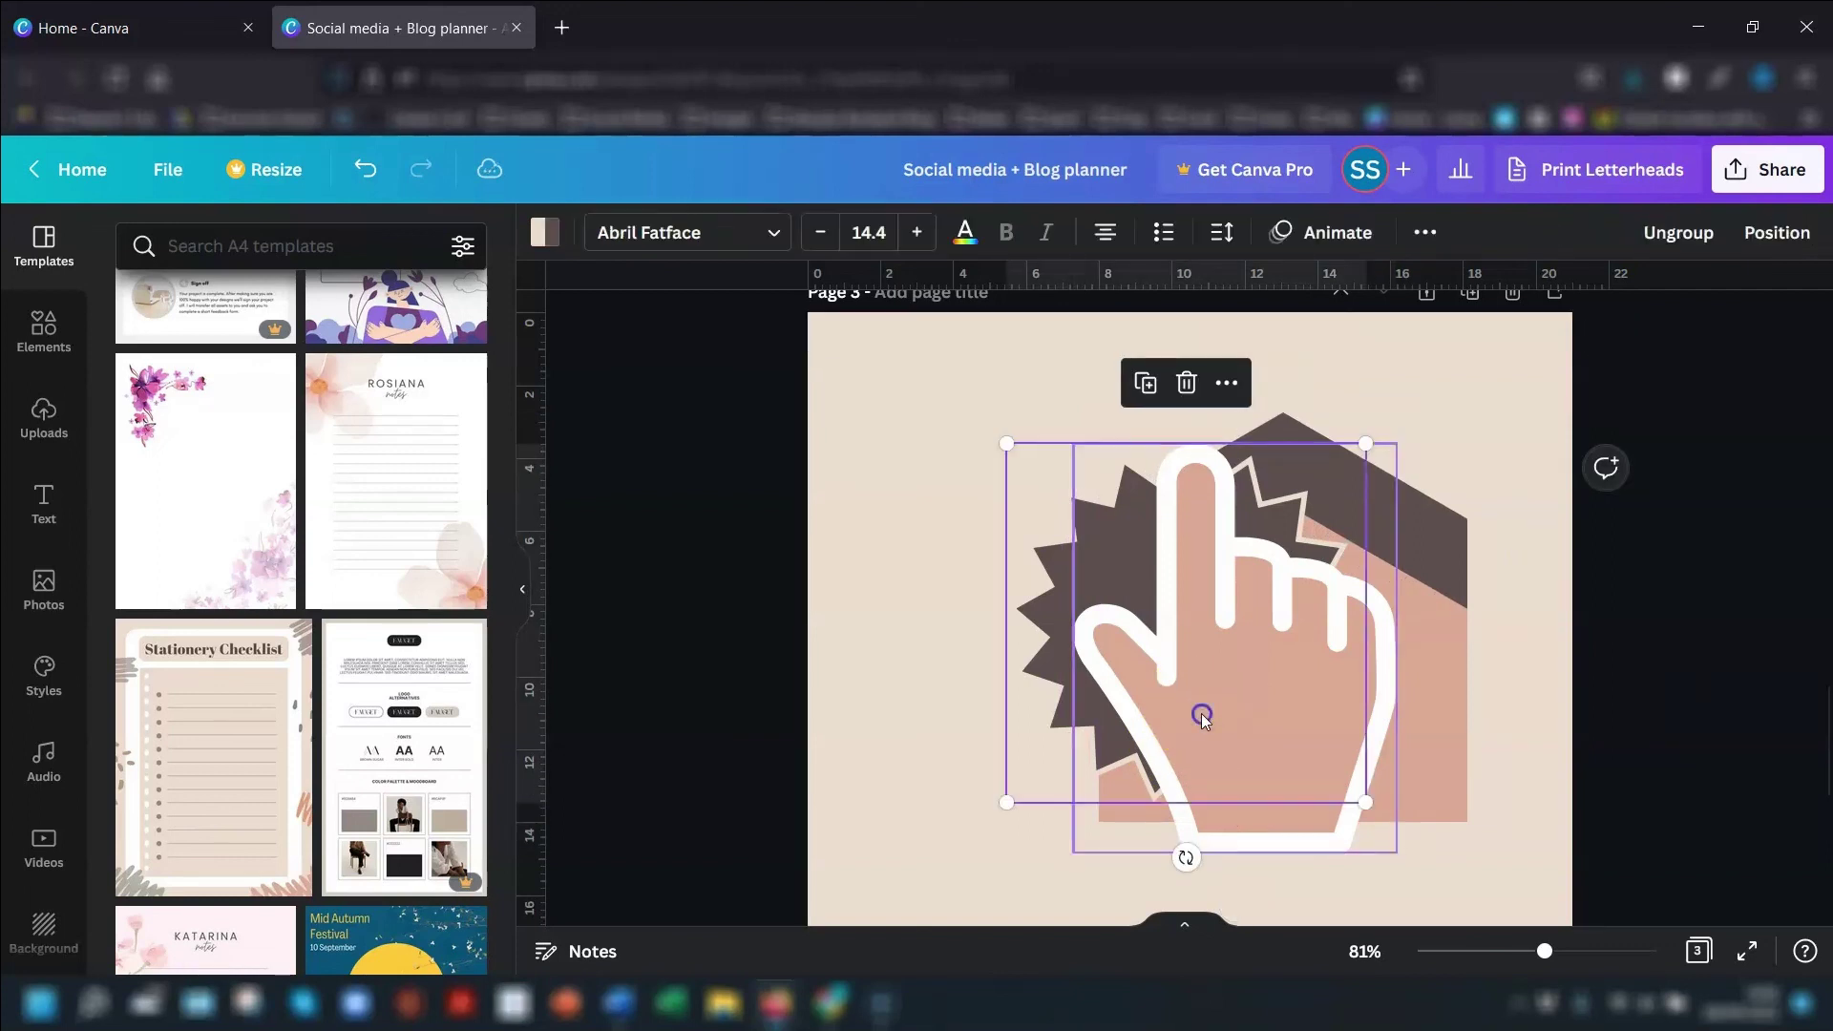
pyautogui.click(834, 517)
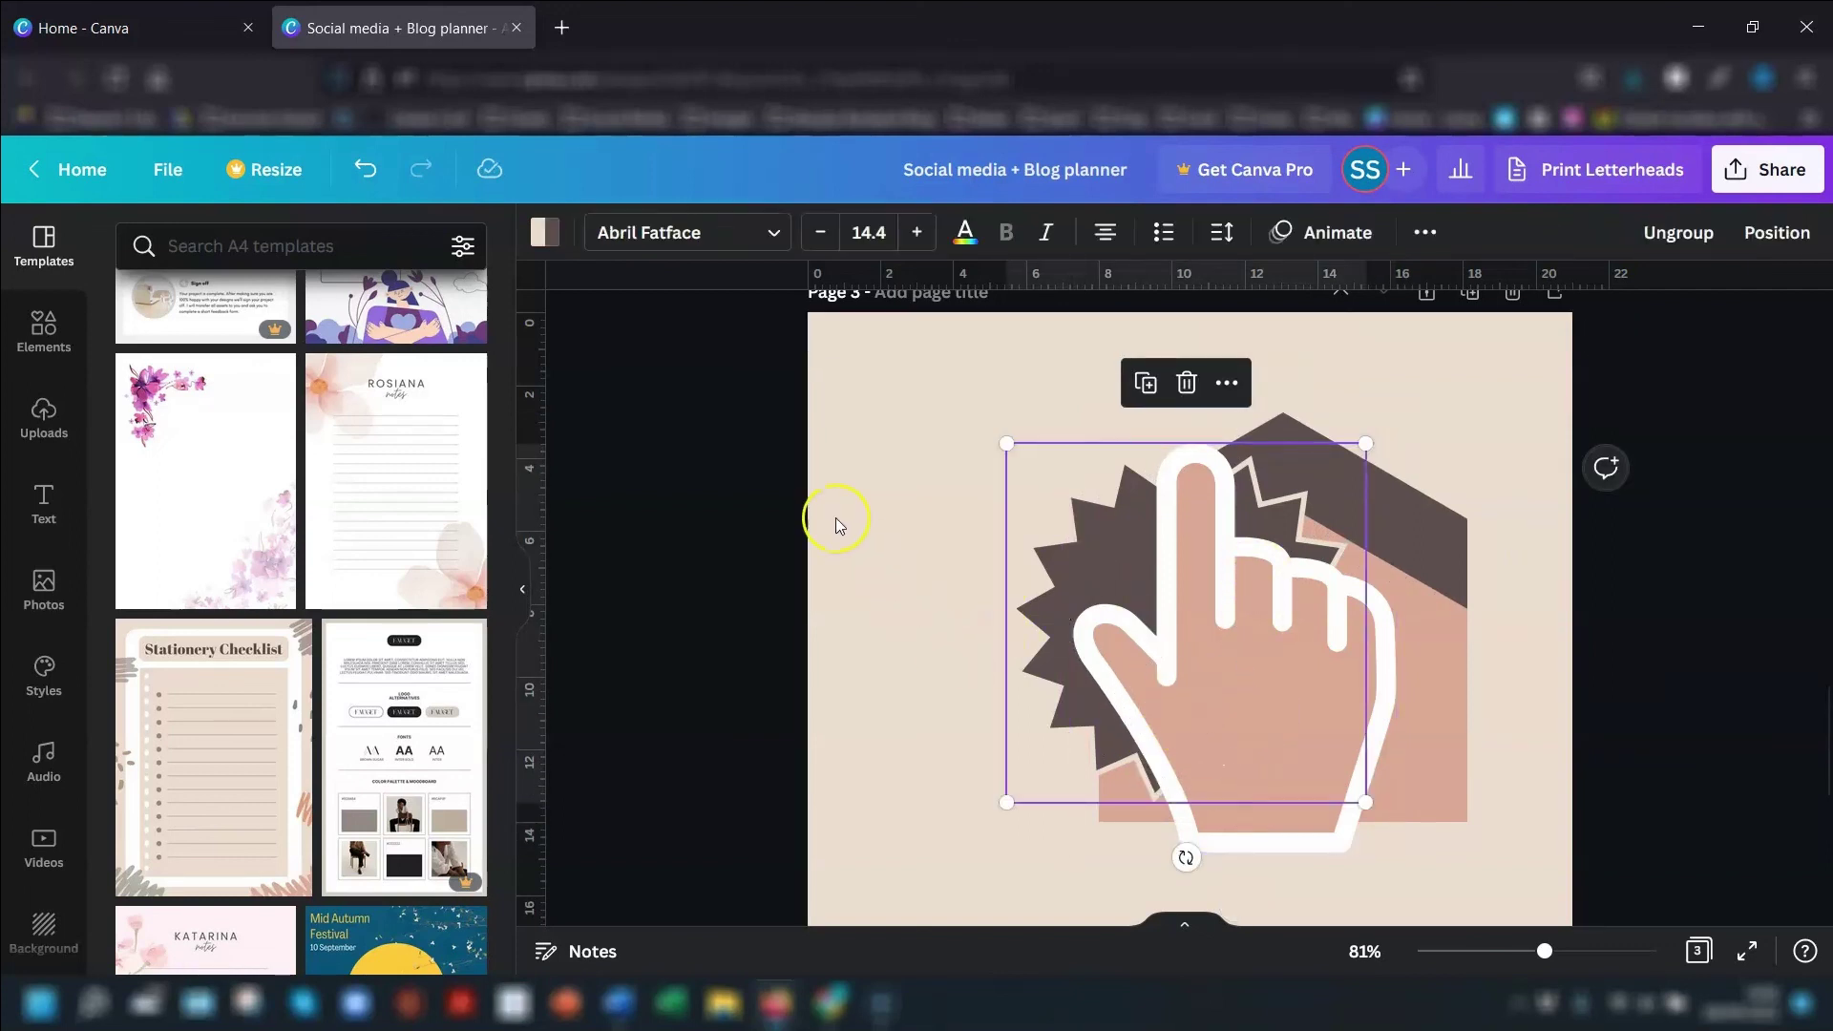
pyautogui.click(1028, 554)
pyautogui.click(1048, 551)
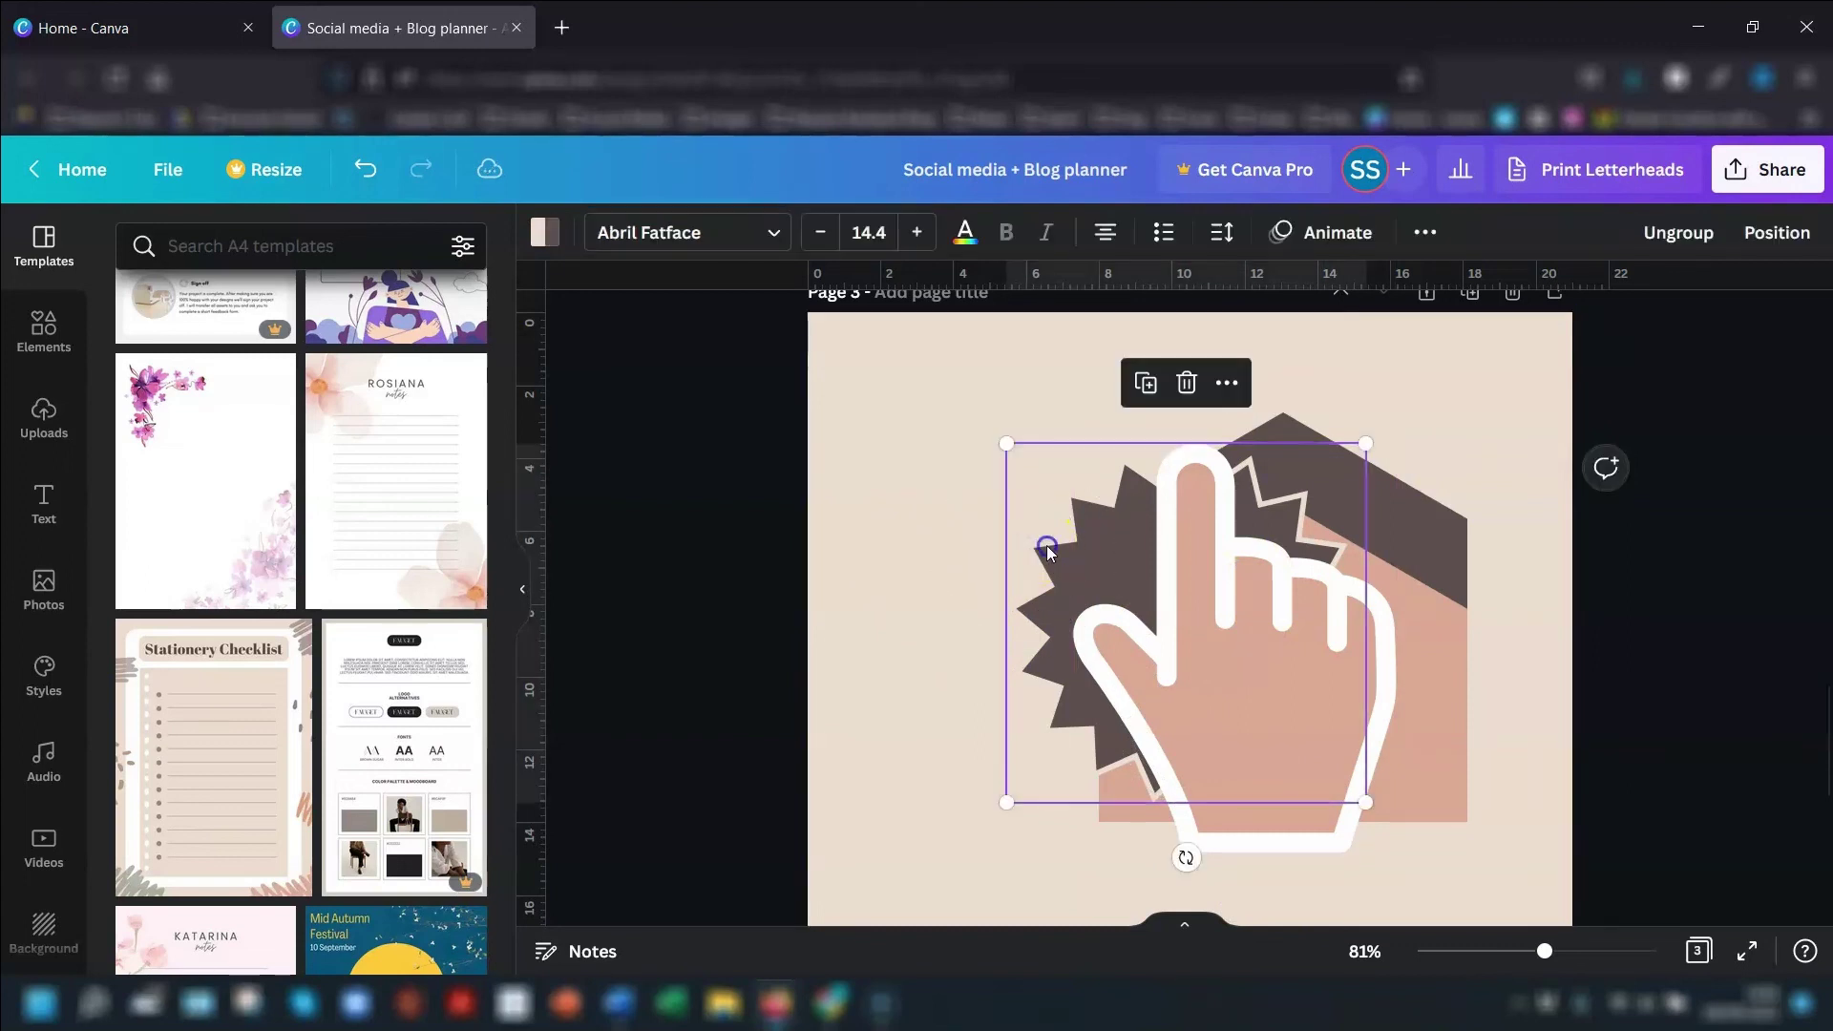